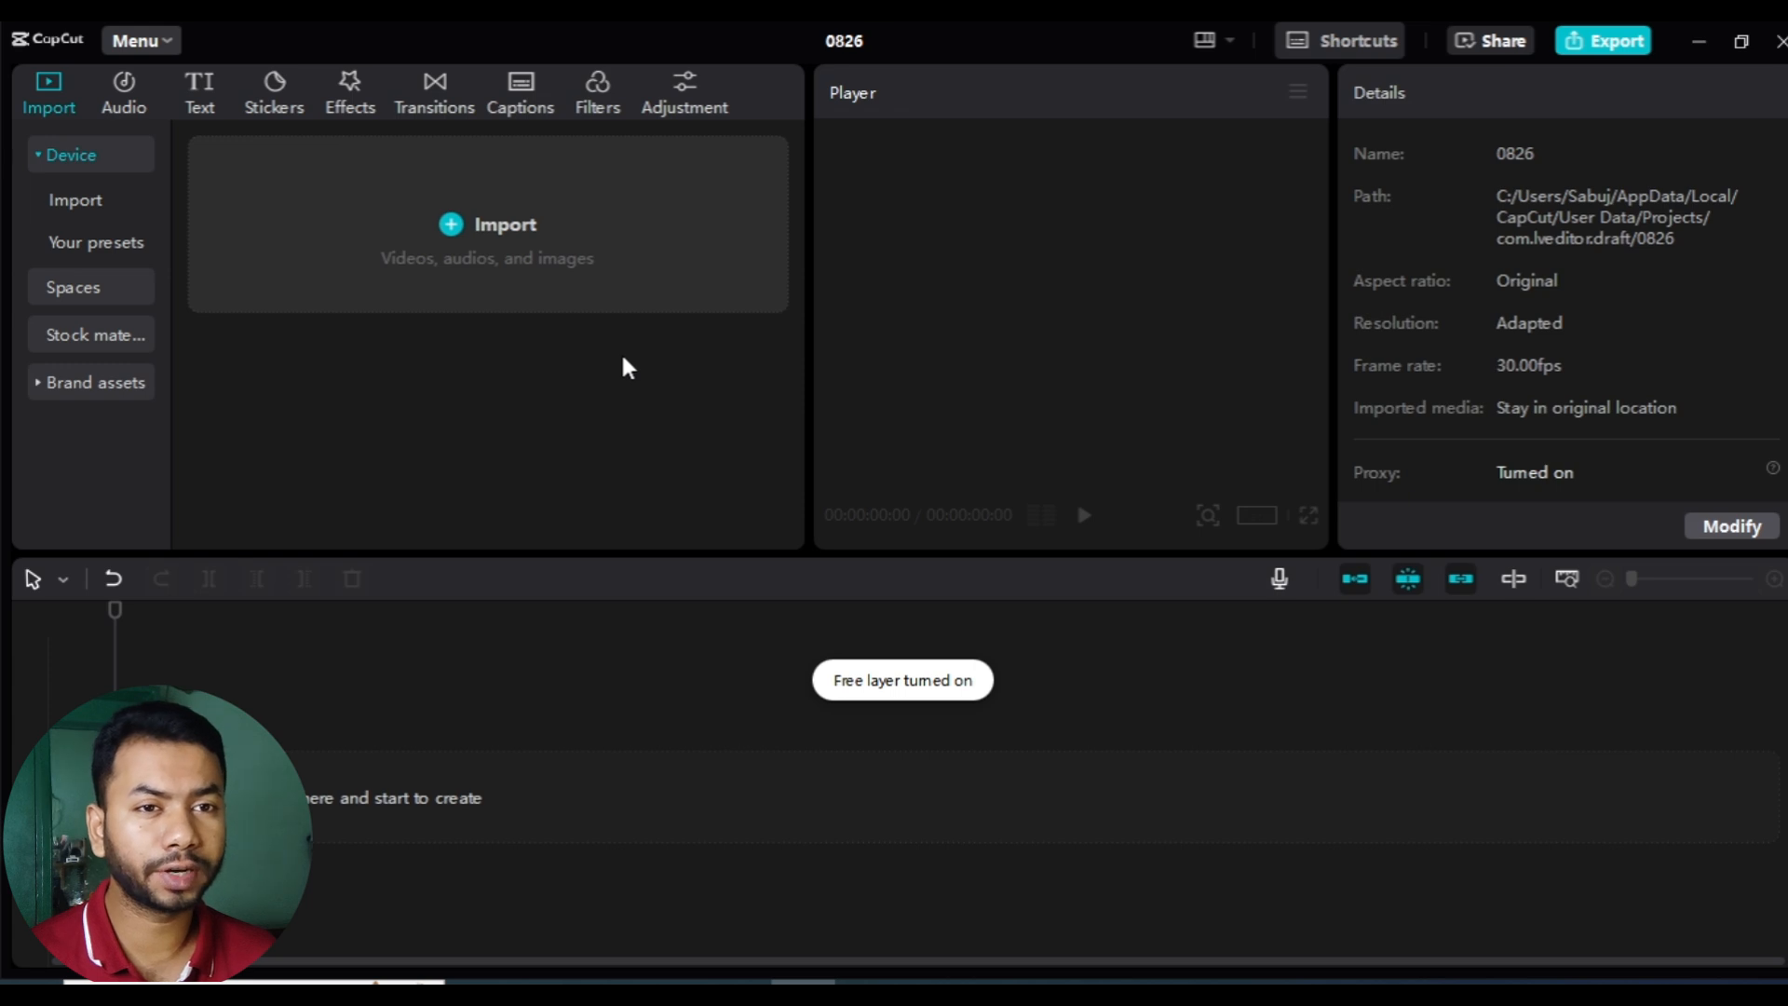
- Import 123.png and lv_0_20240826162046.mp4 from the Content Video folder into the project media
click(490, 233)
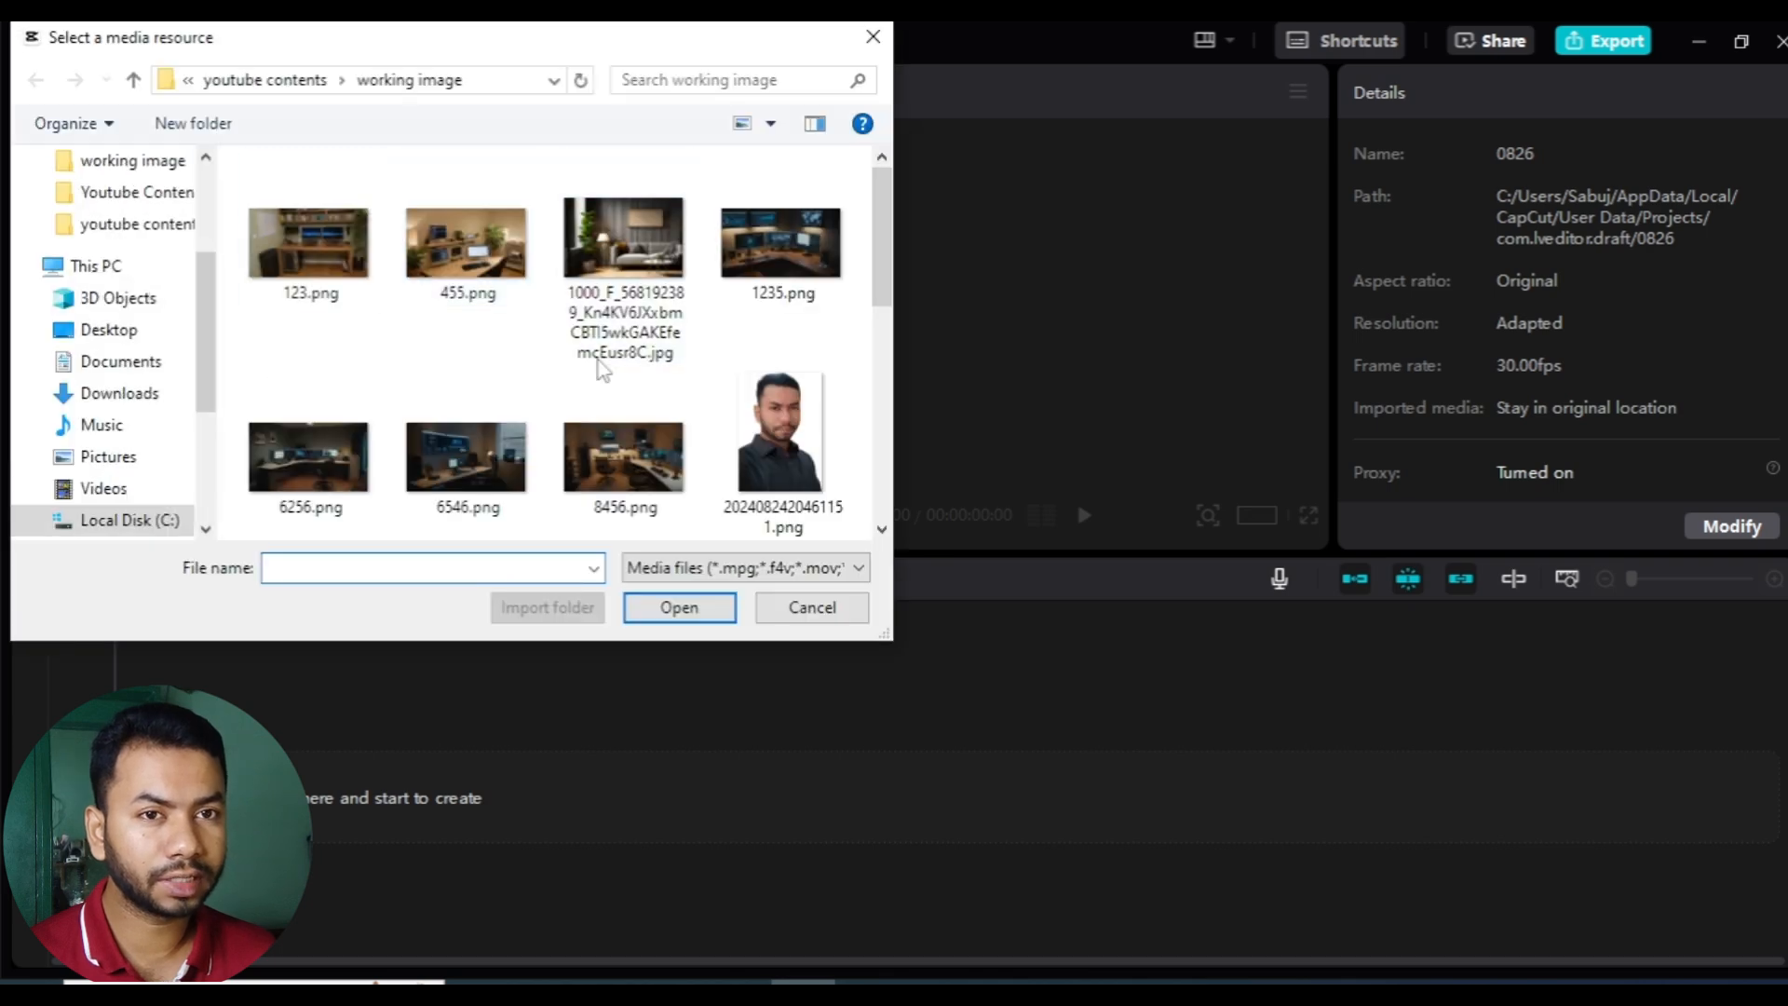
click(311, 81)
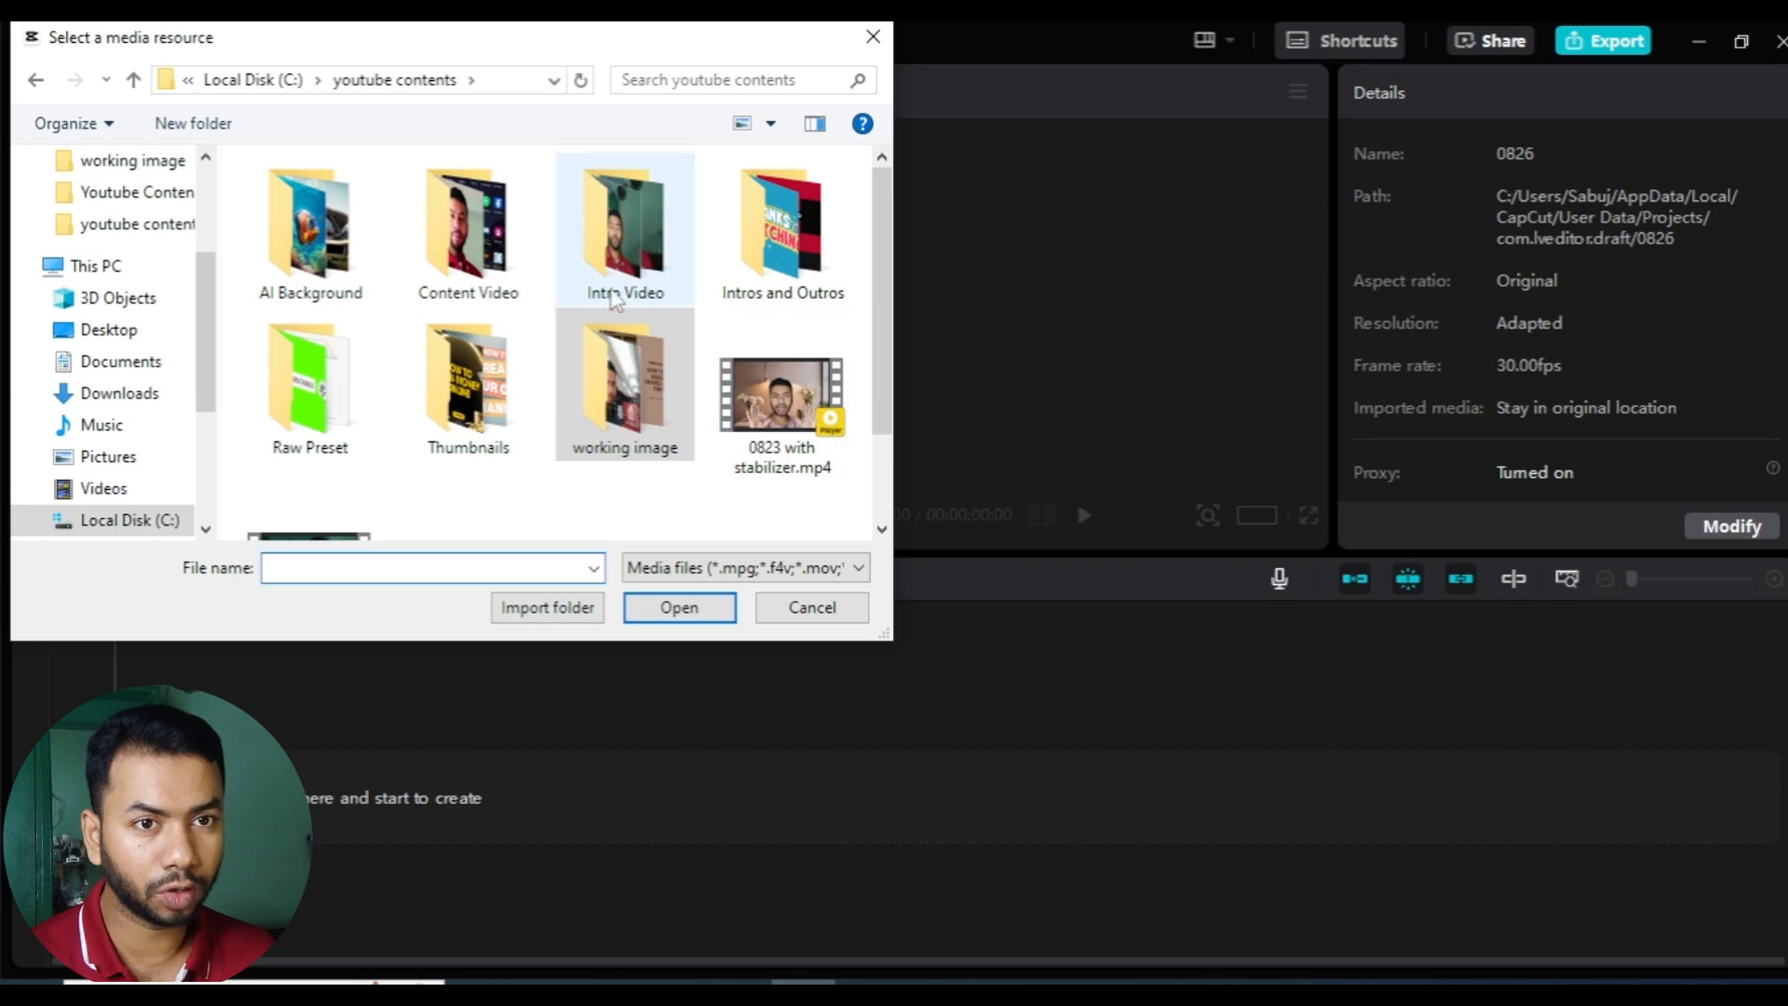
double_click(474, 244)
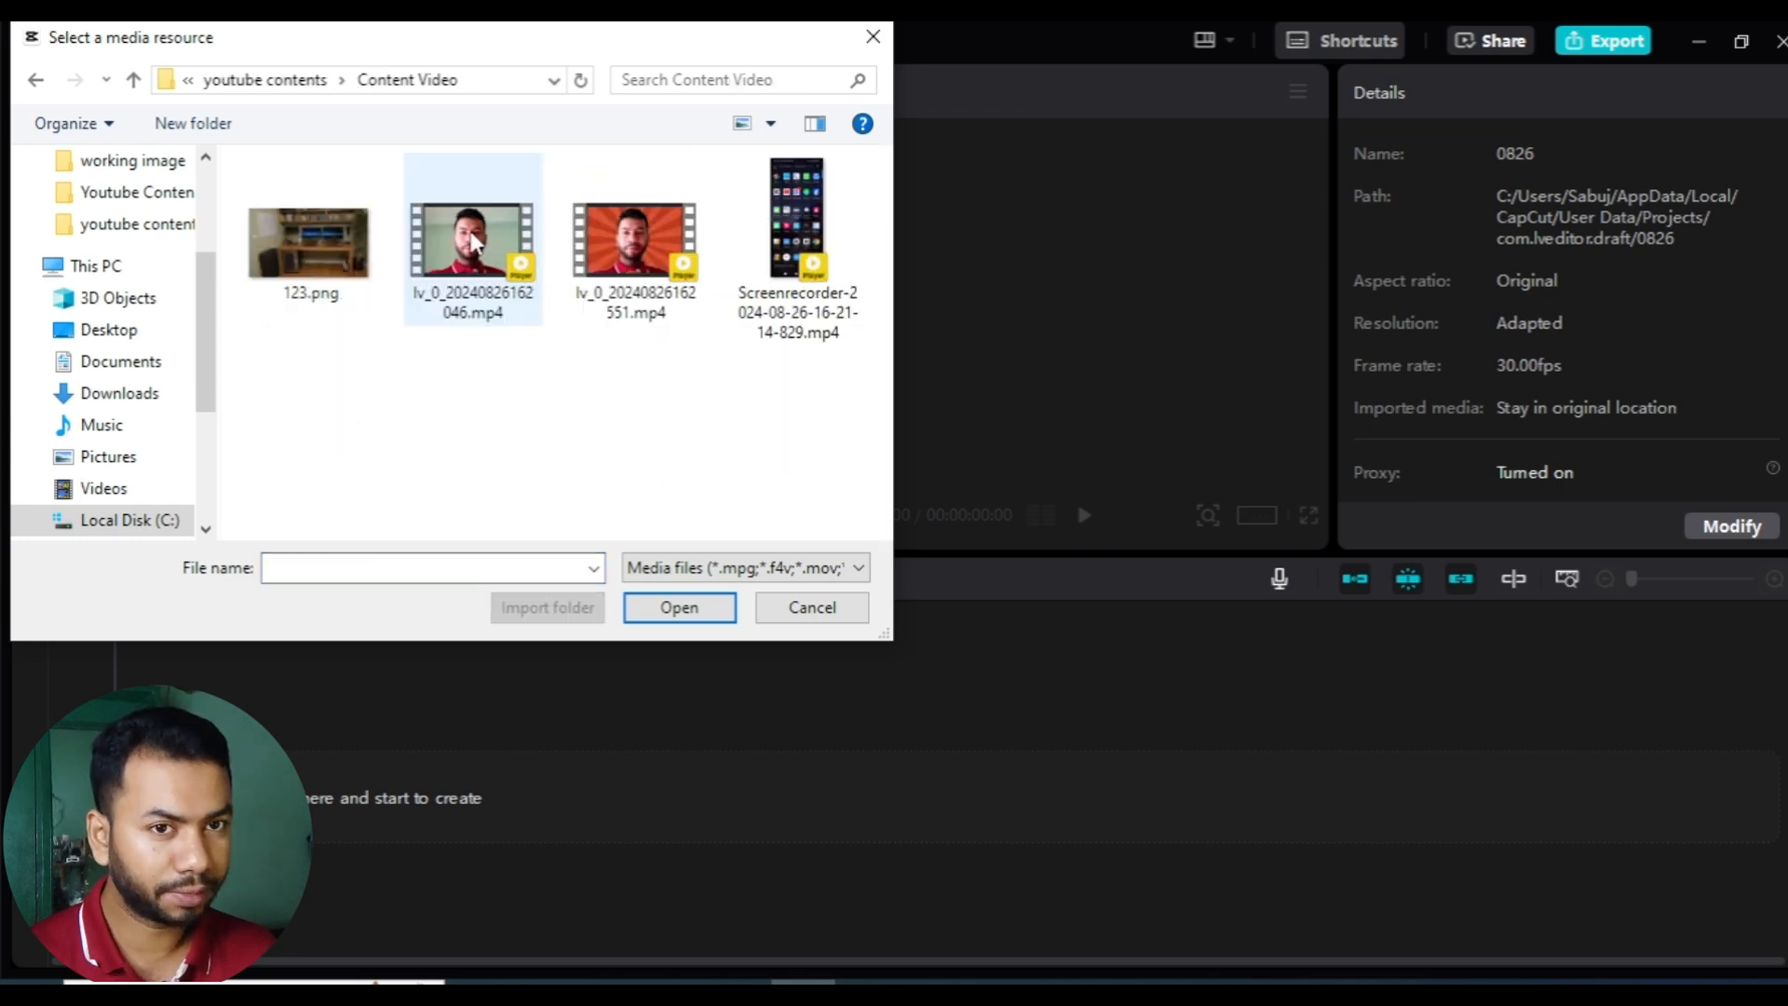
drag(299, 381, 460, 223)
click(678, 607)
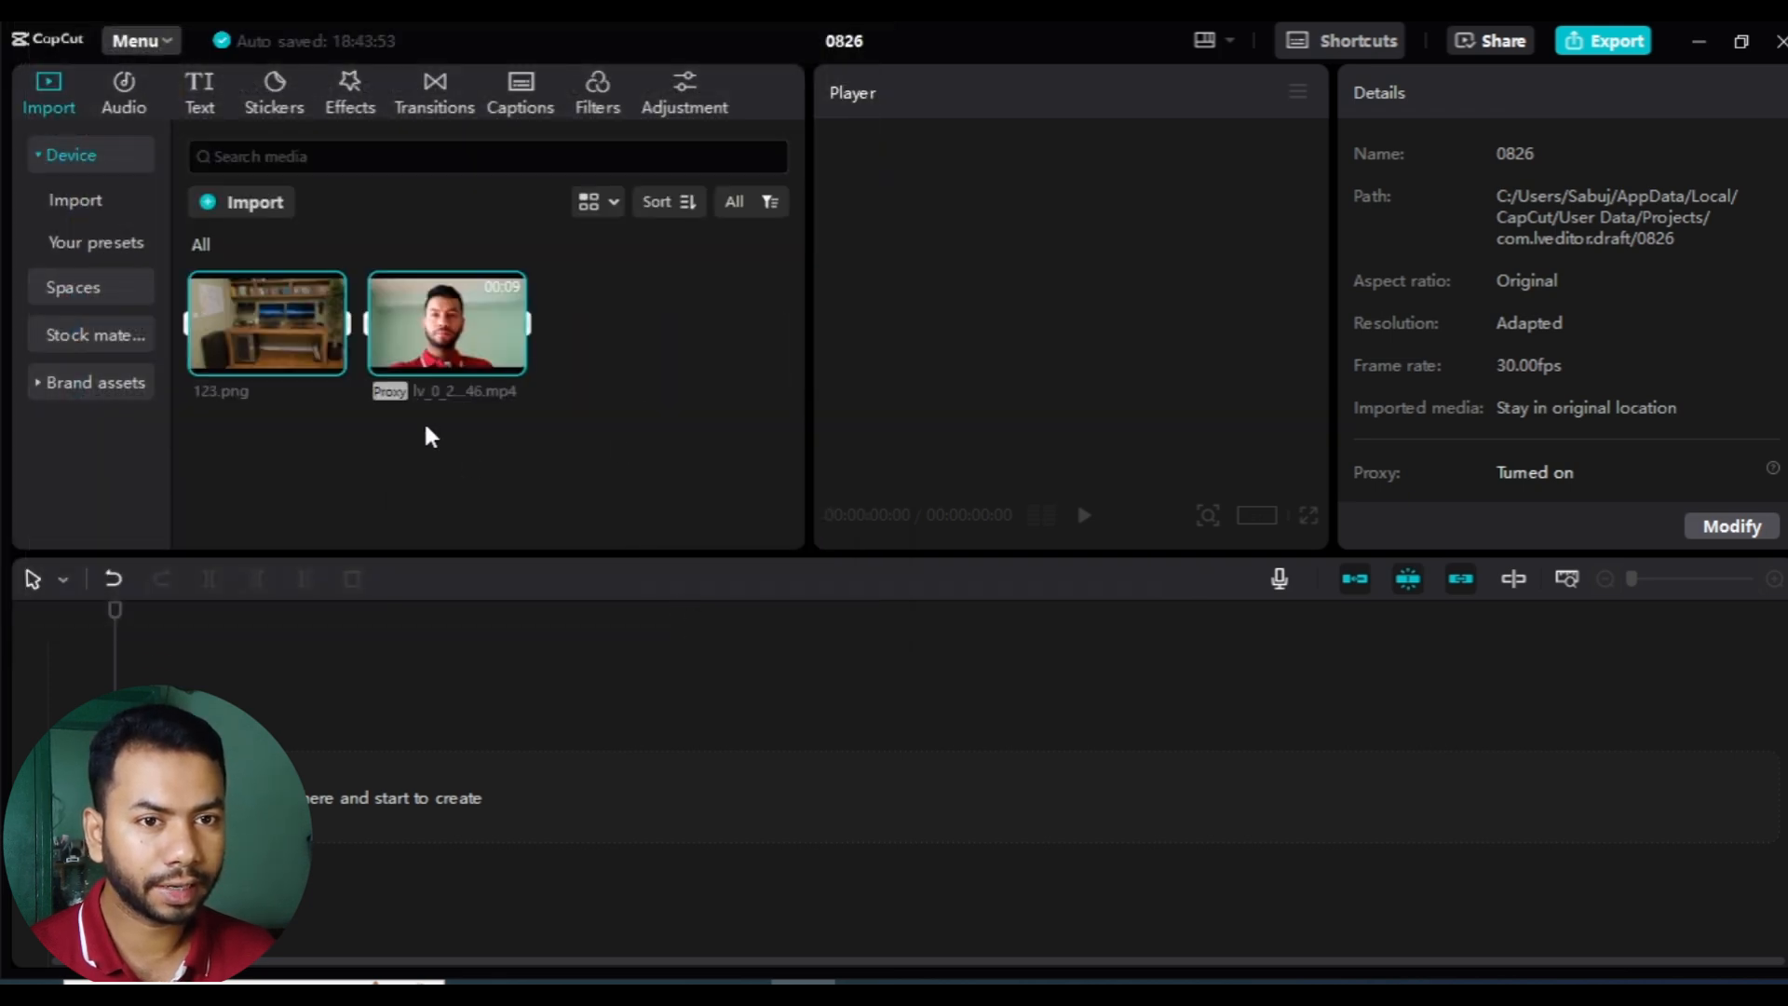
click(434, 495)
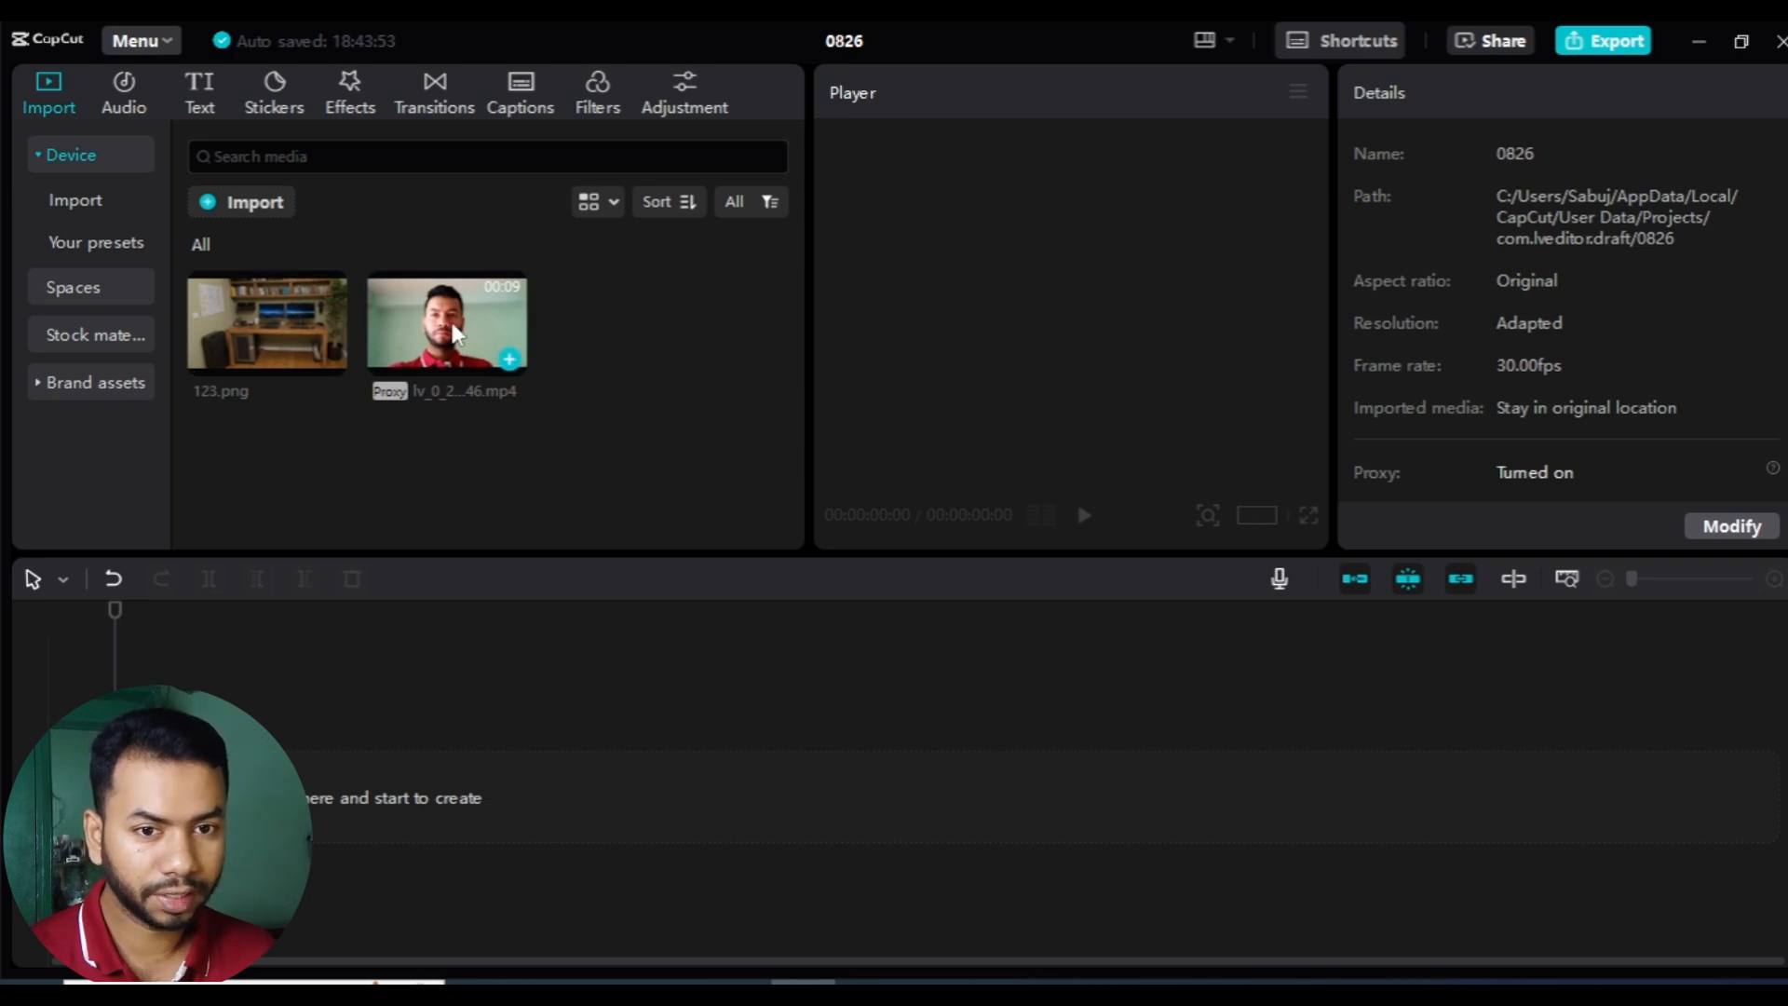
- Place the imported video at the start of the timeline and remove its background with Auto removal
drag(456, 334, 642, 790)
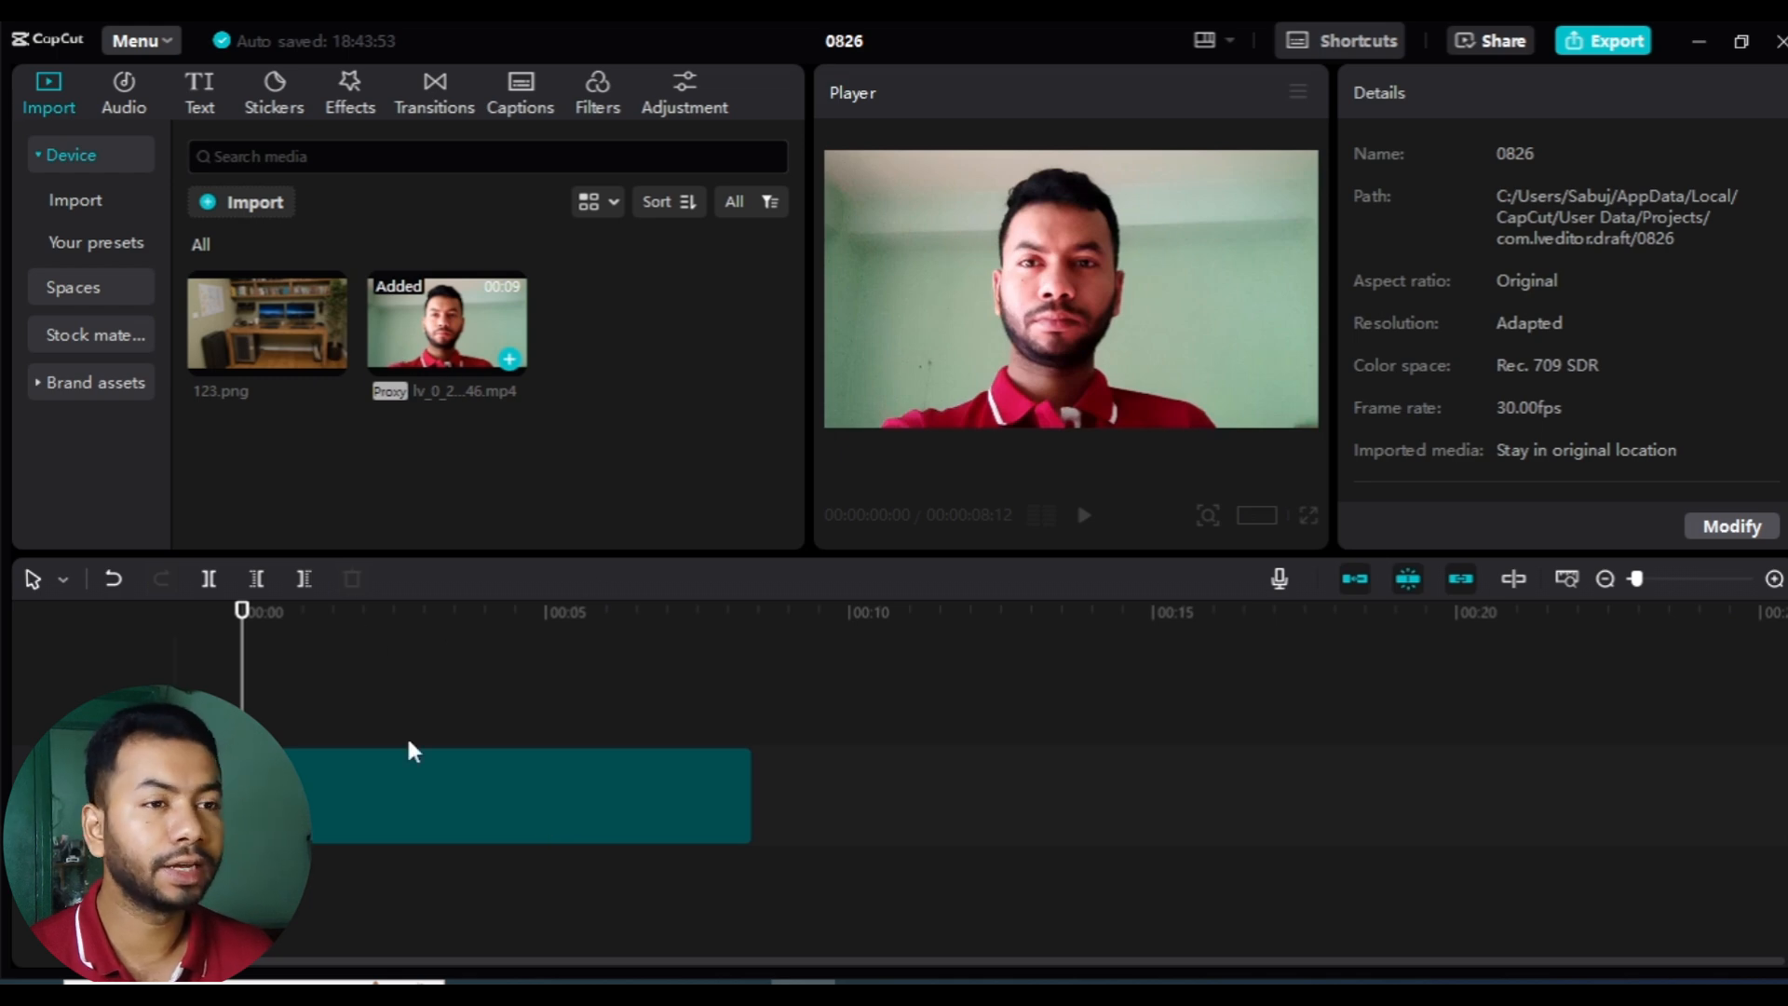
click(362, 801)
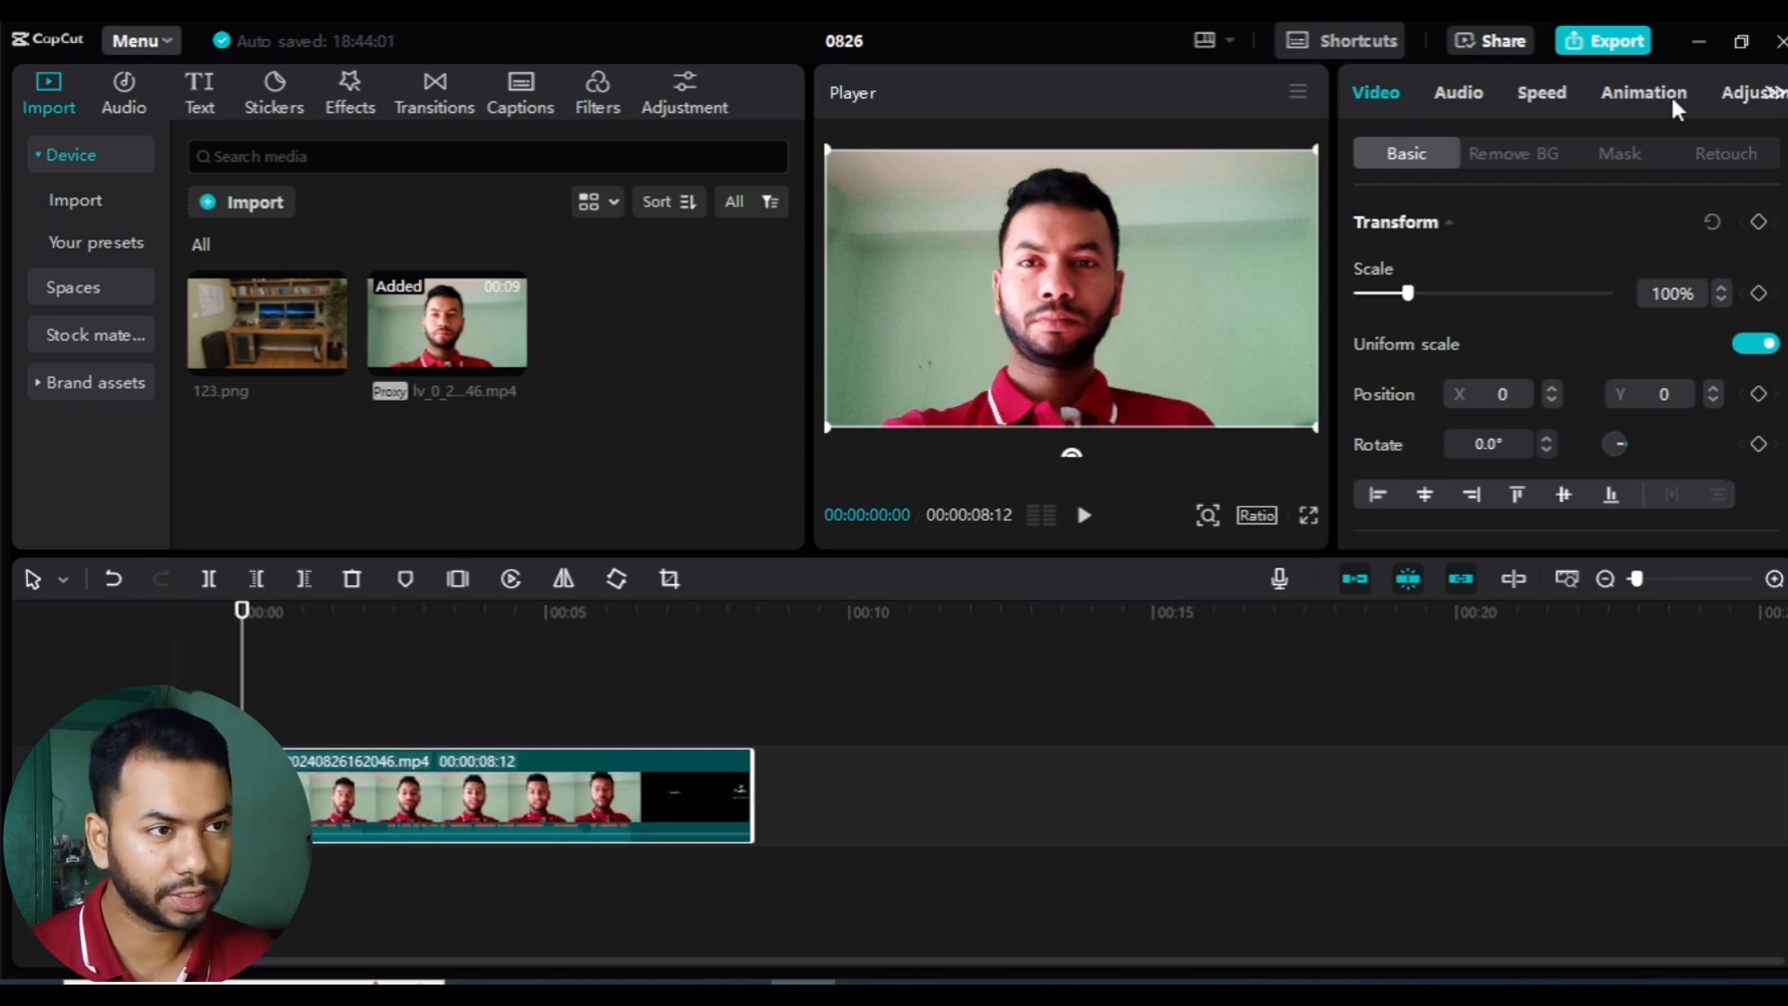
click(1508, 171)
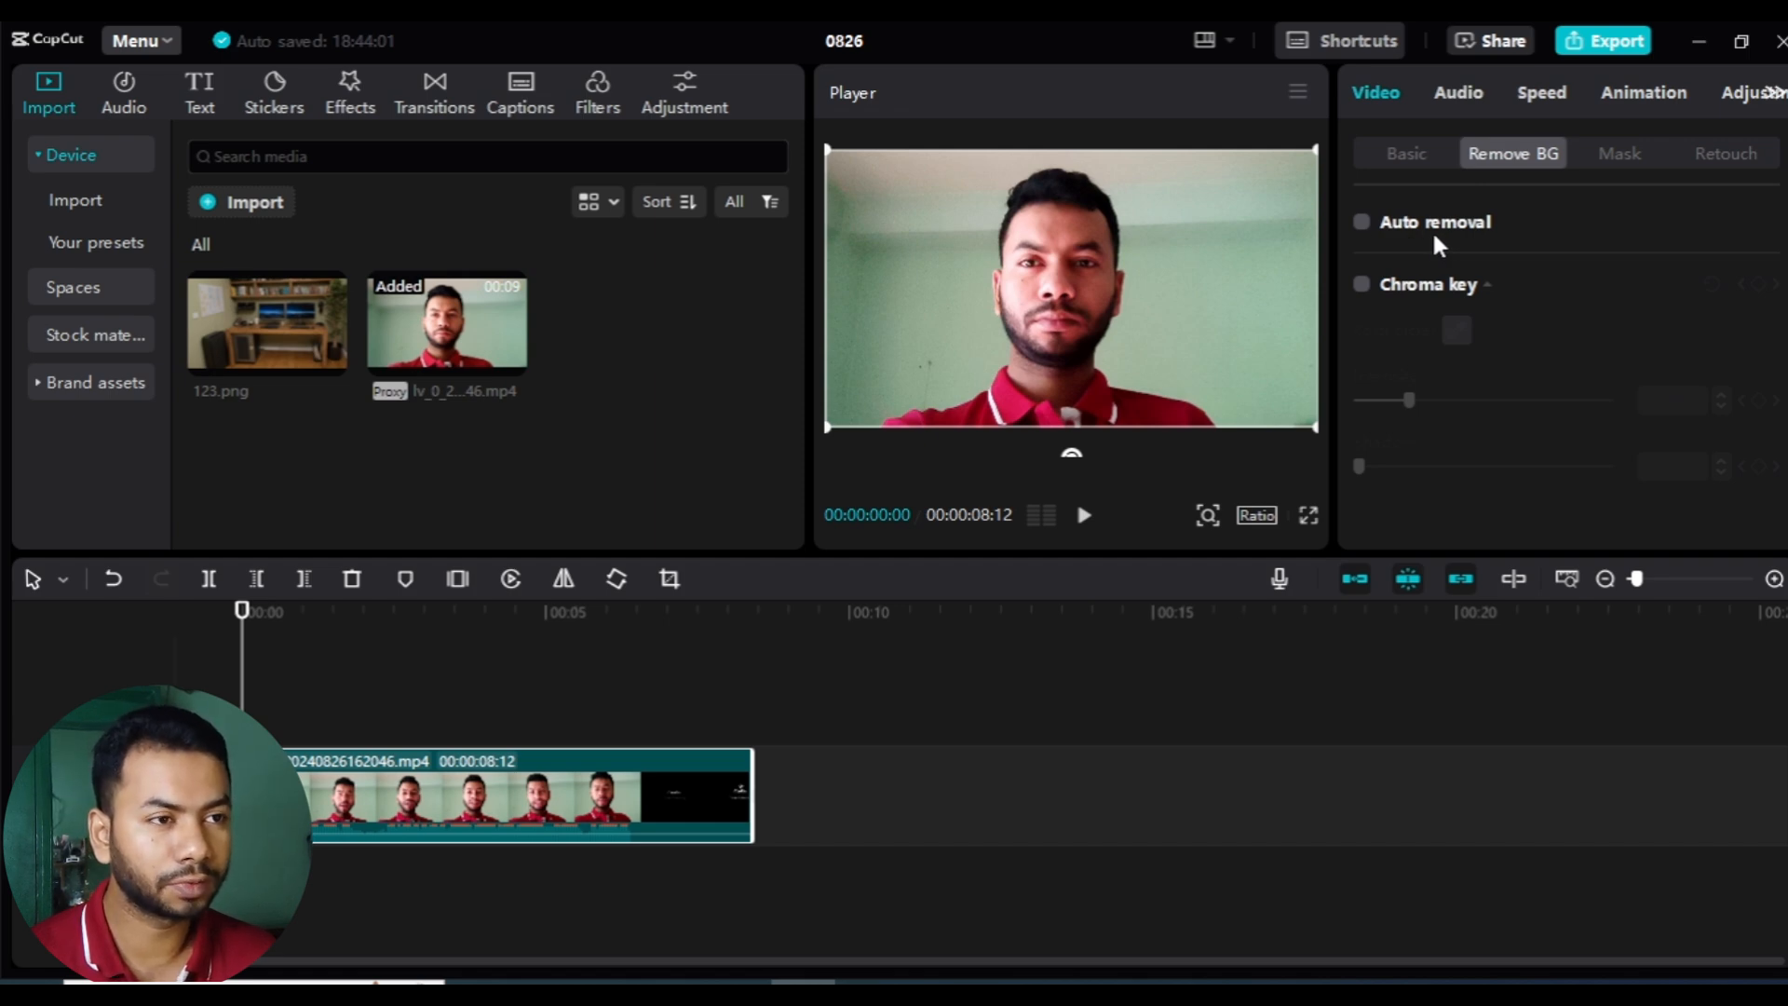
click(1362, 223)
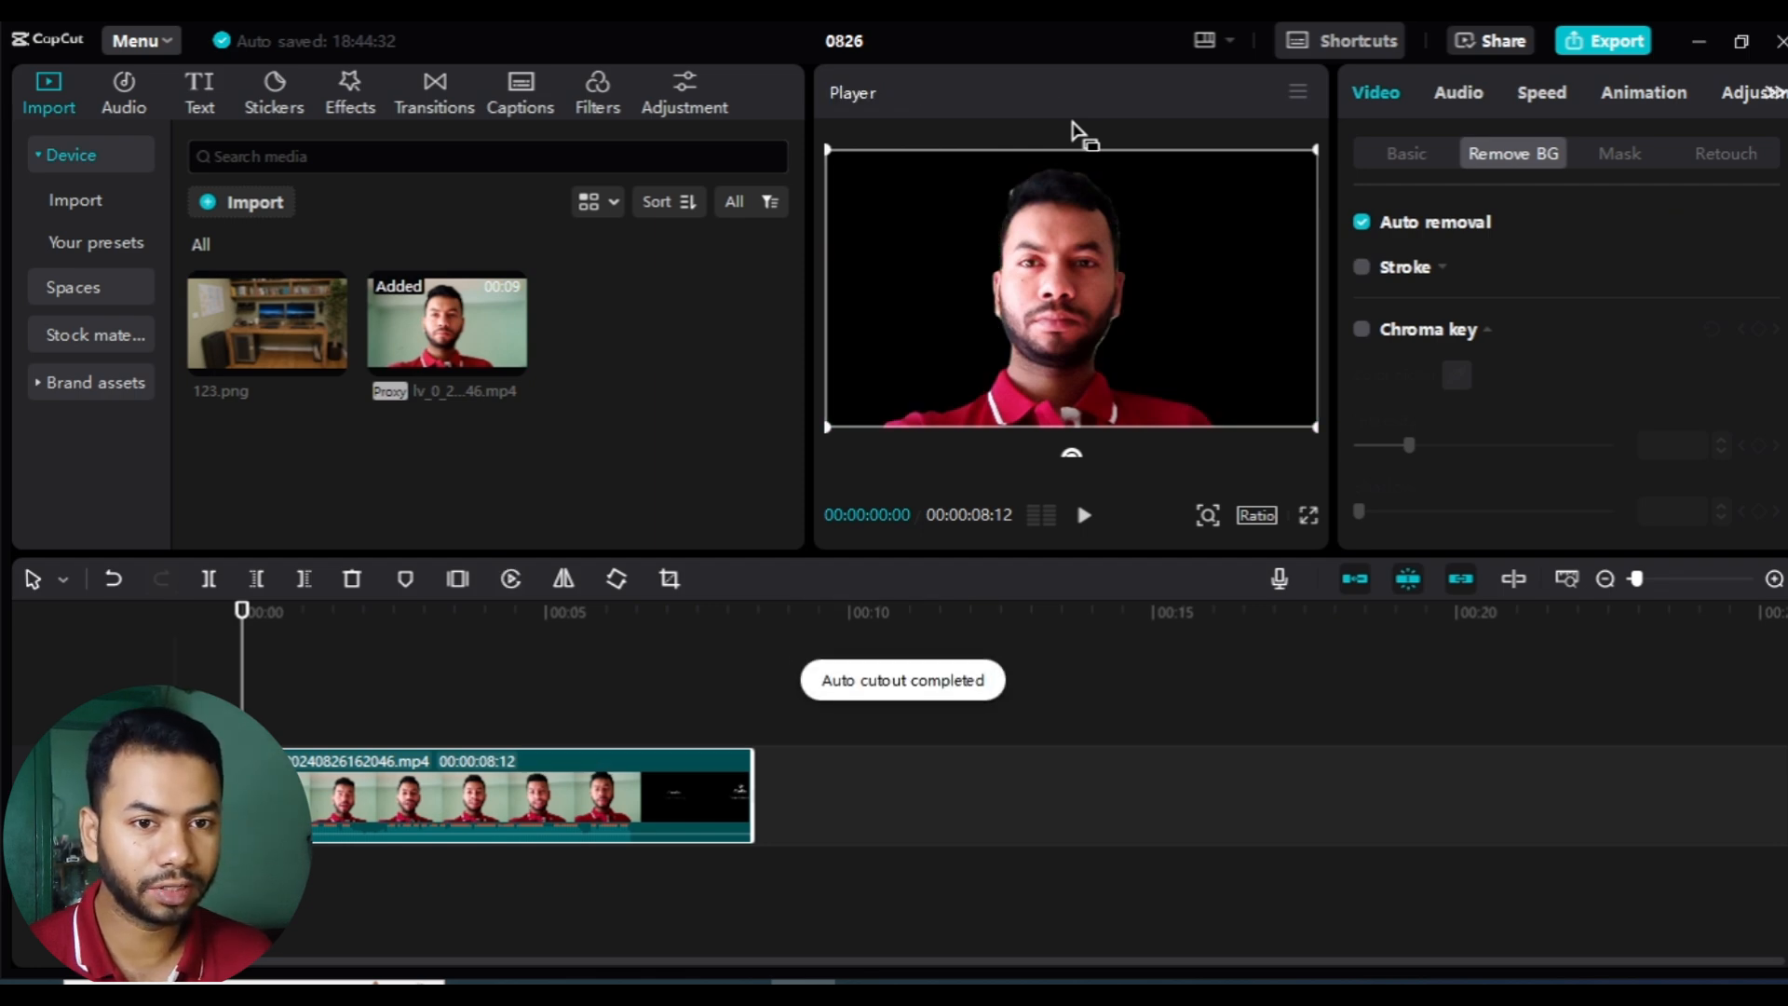
- Split the video clip at 00:00:06:10 and delete the part after the cut
drag(244, 611, 627, 662)
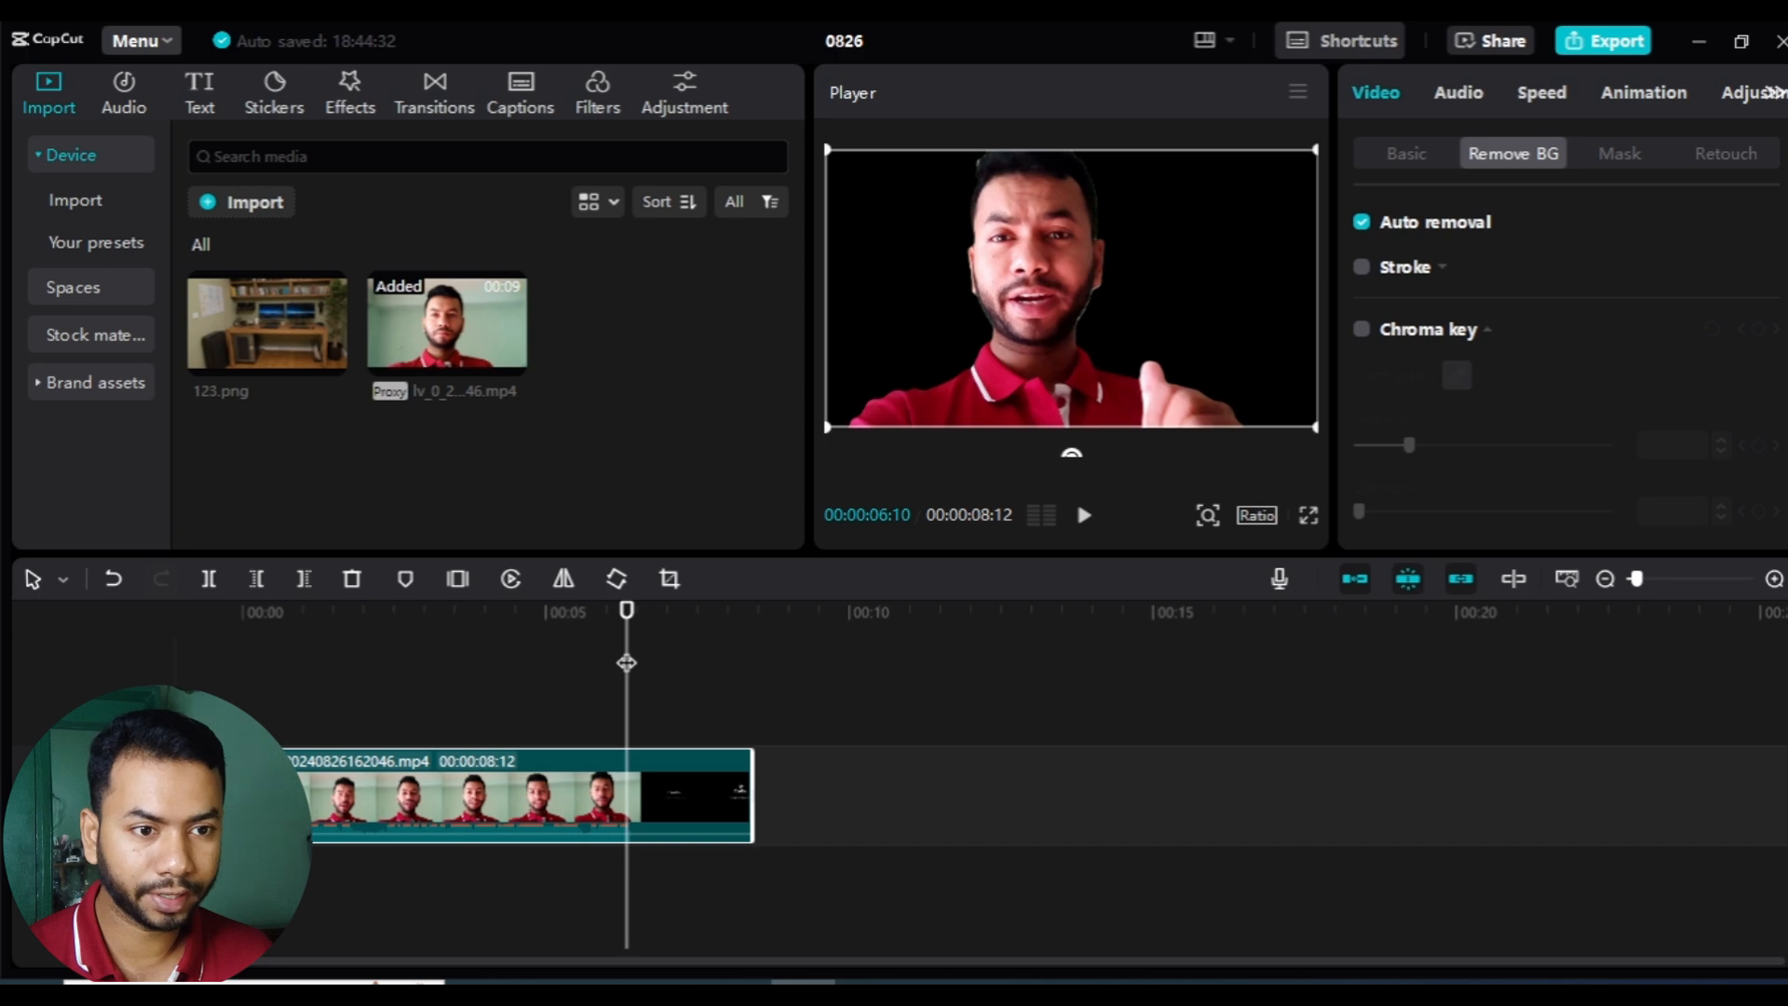
click(209, 578)
click(664, 820)
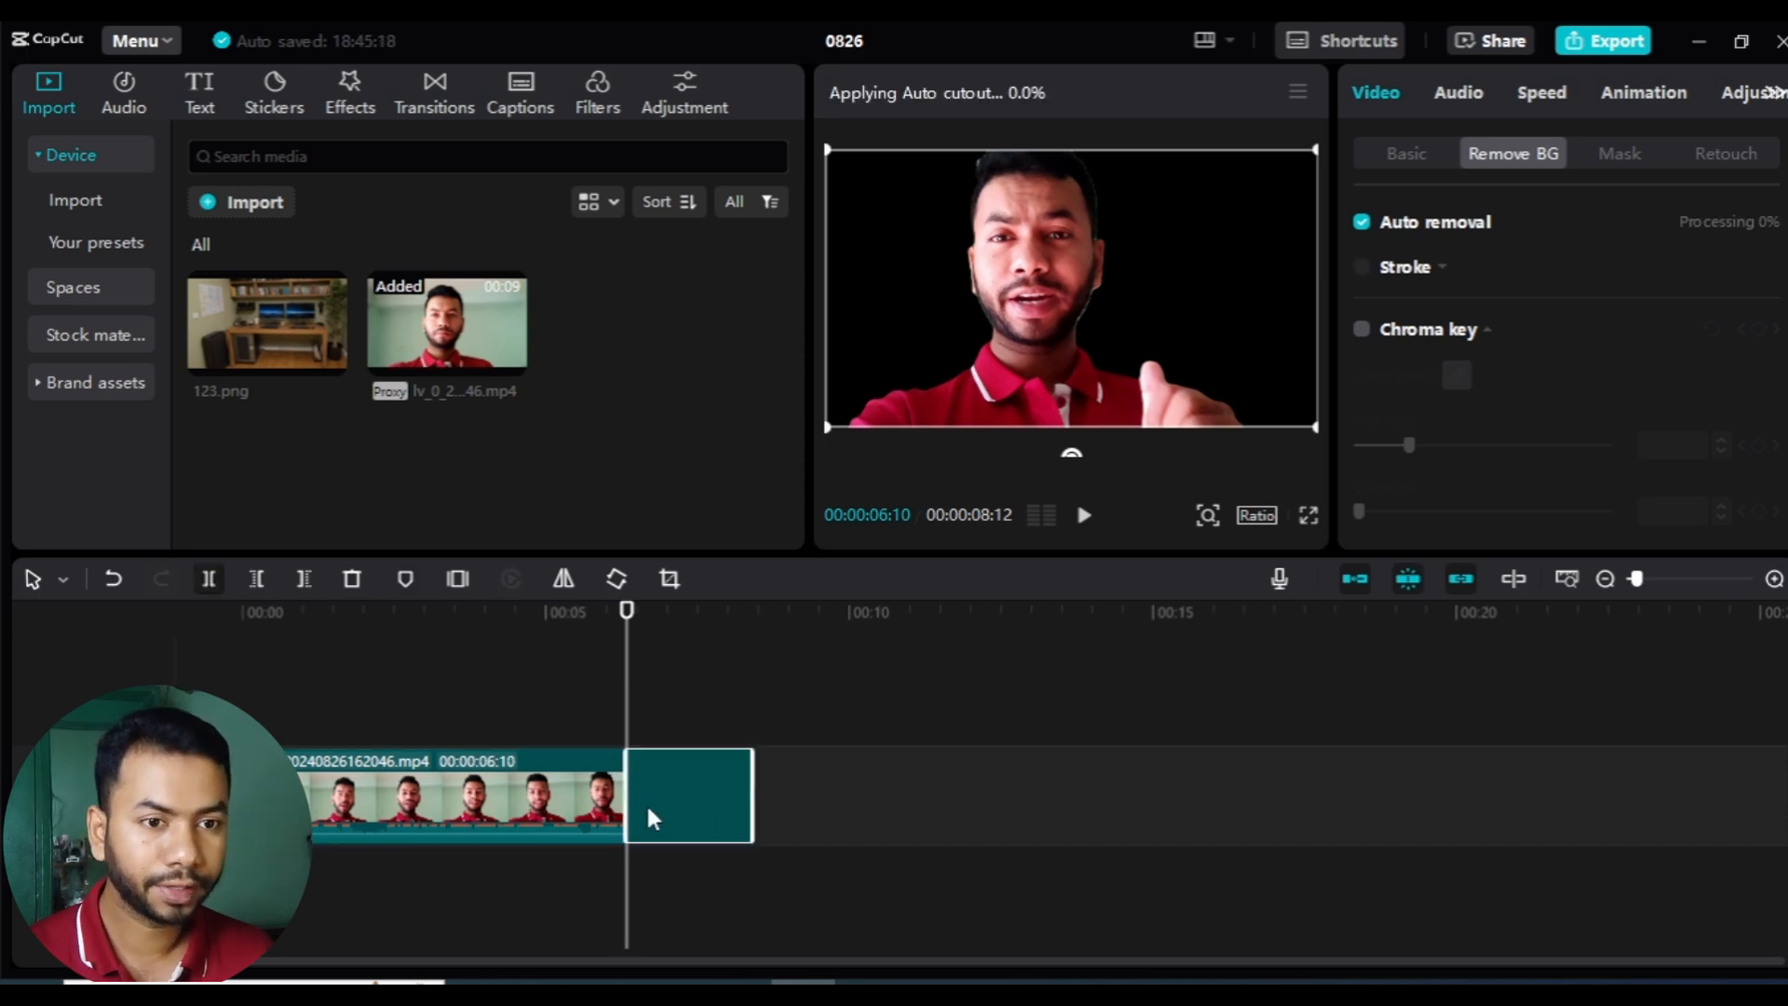
key(Delete)
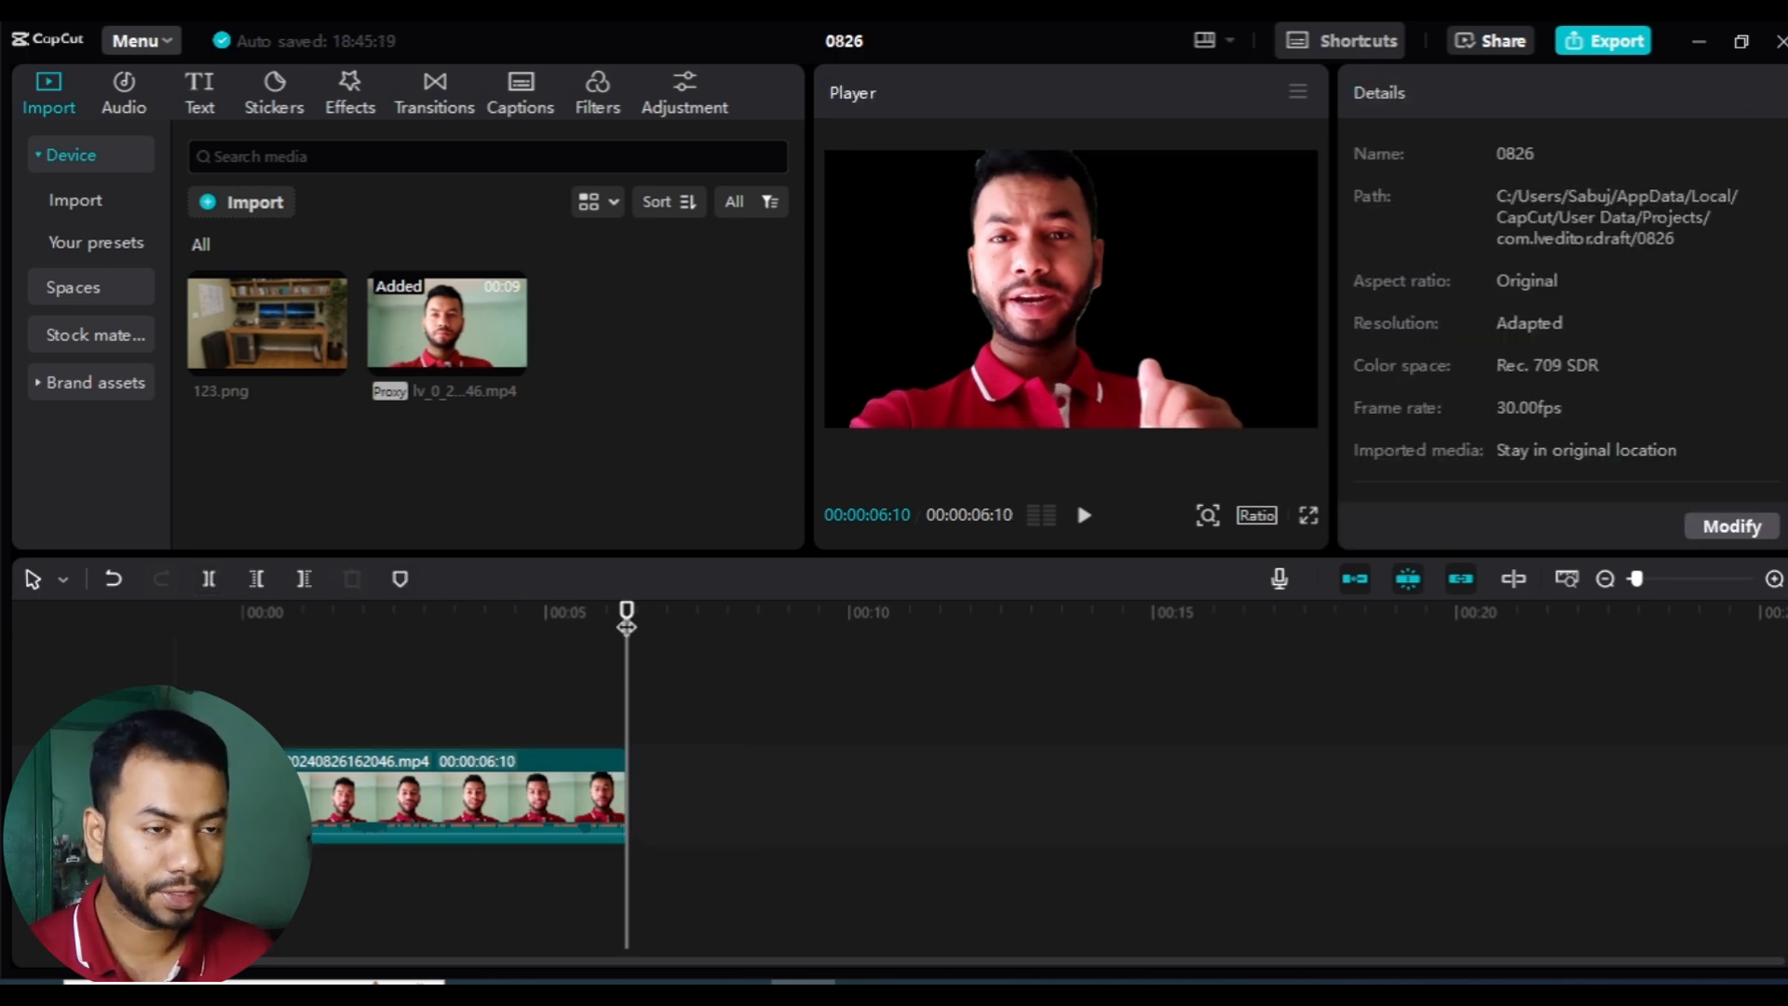
- Mute the video track, preview the cutout clip from the start, and return the playhead to 00:00:00:00
drag(626, 651, 143, 650)
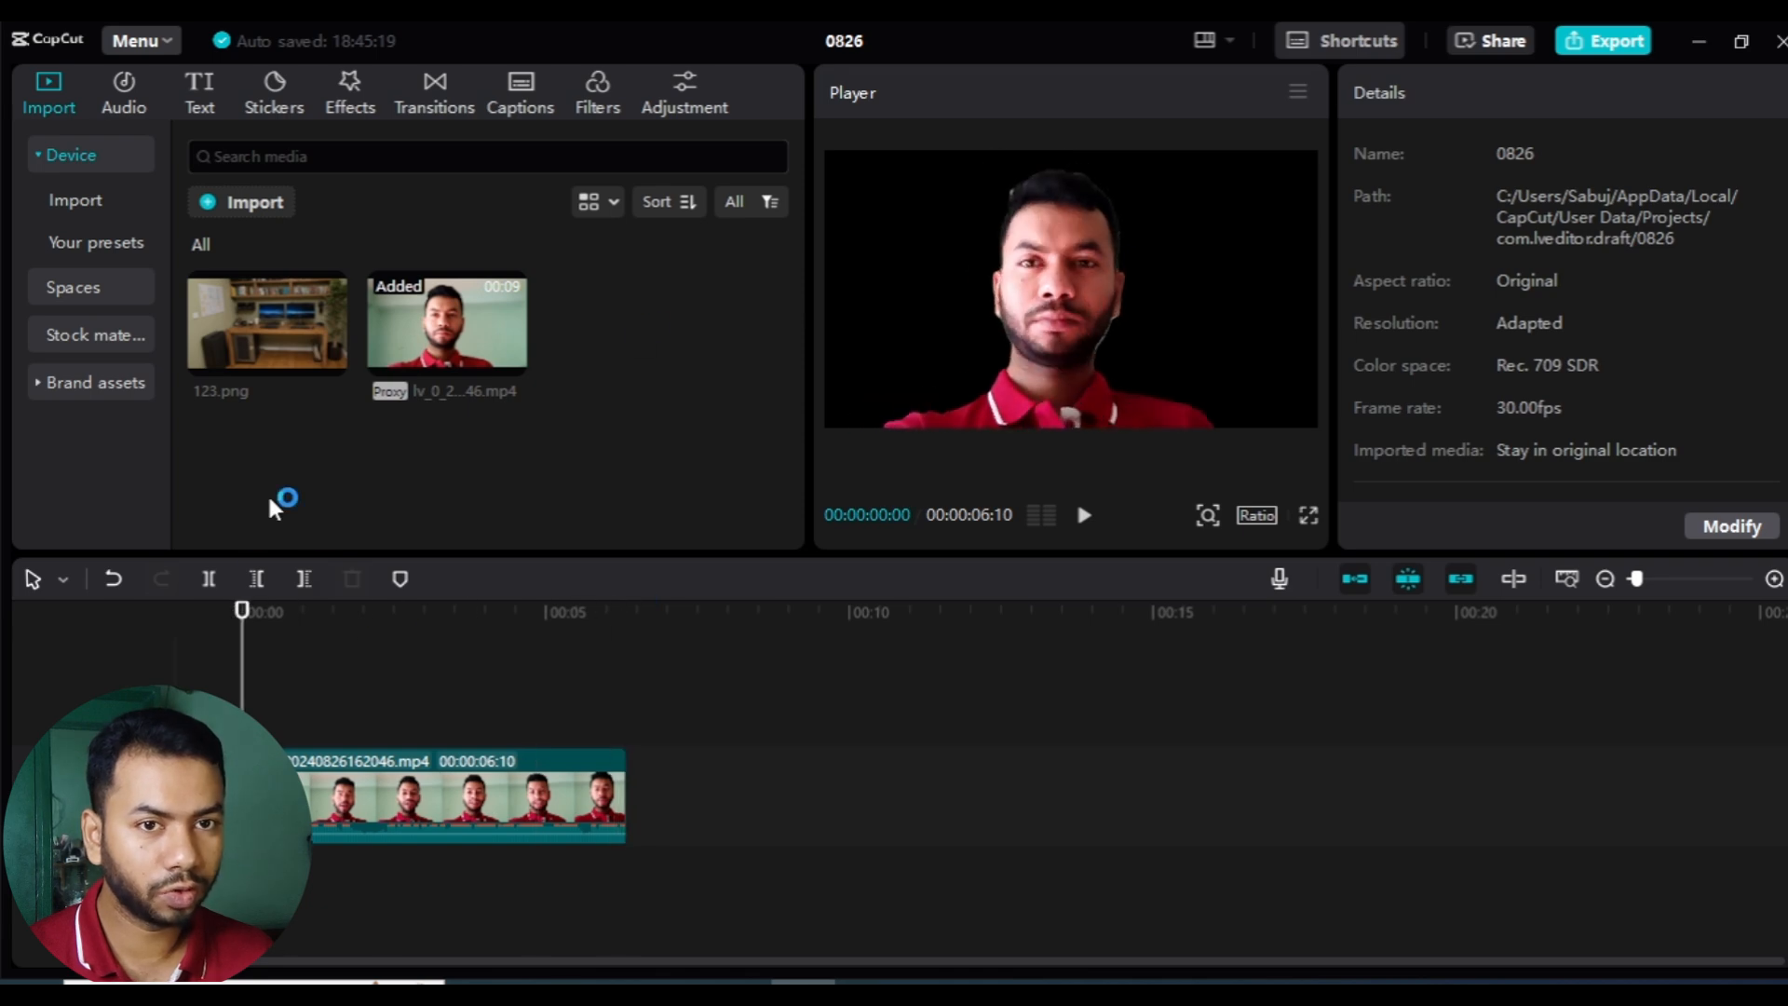
mouse_move(244, 372)
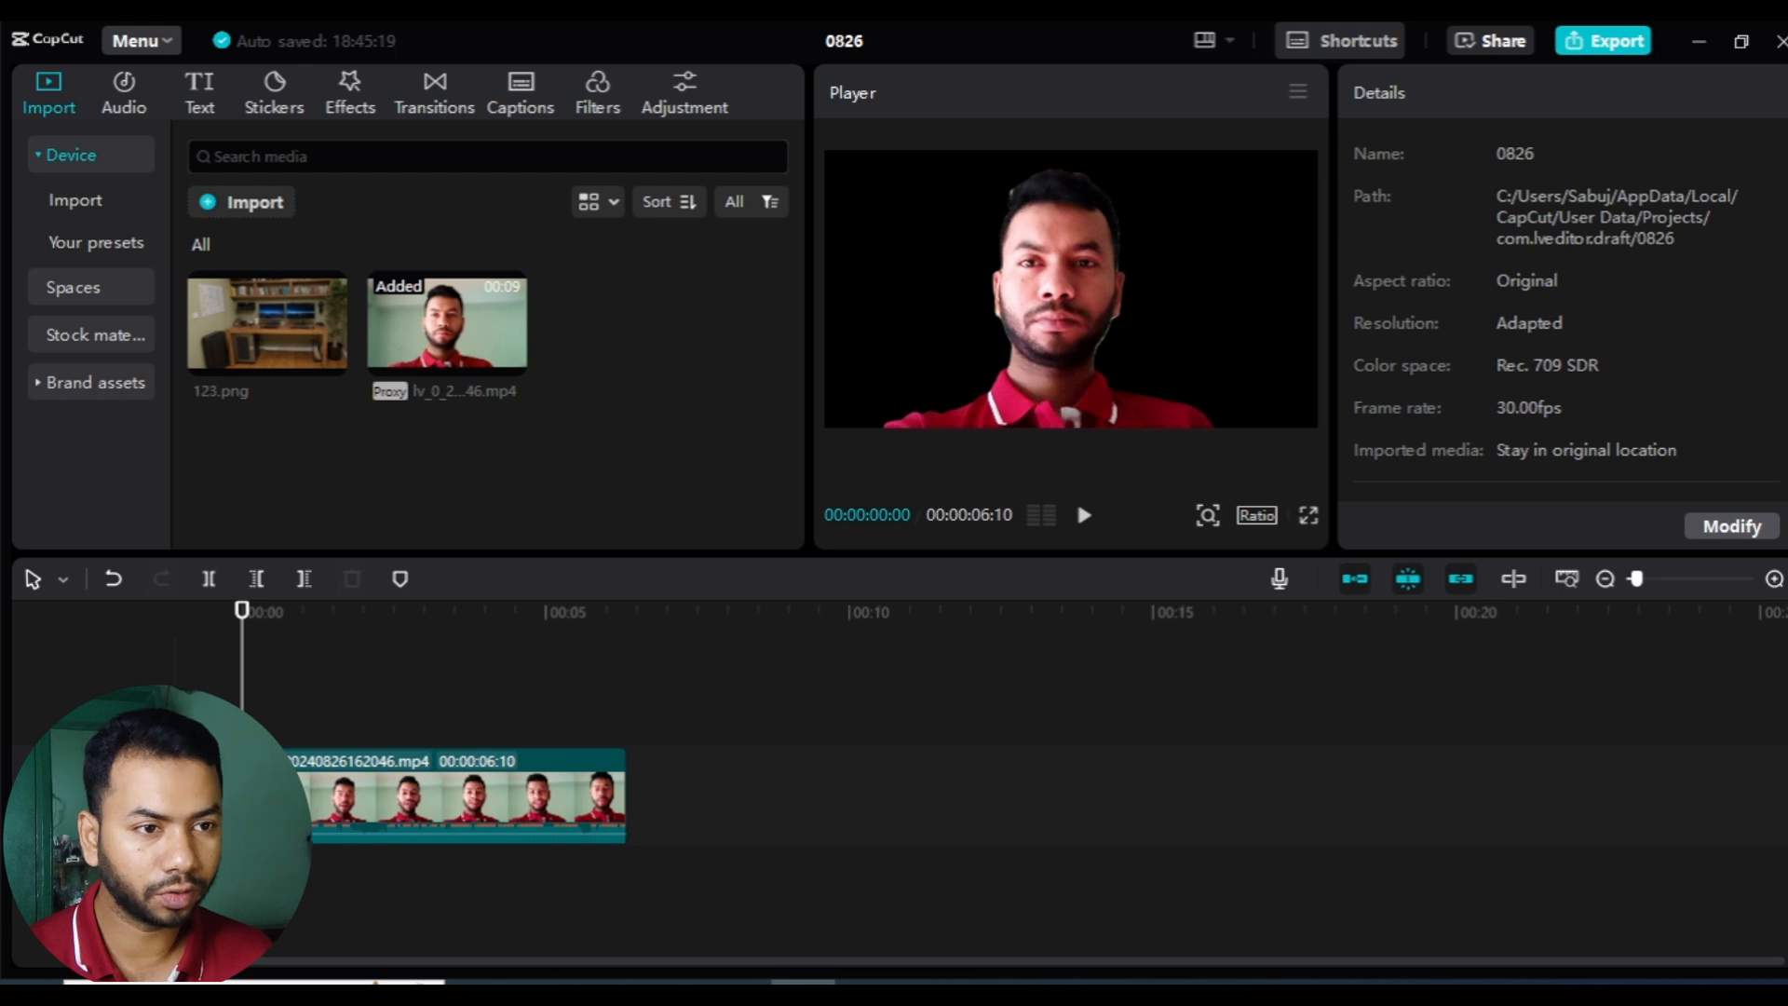
click(110, 796)
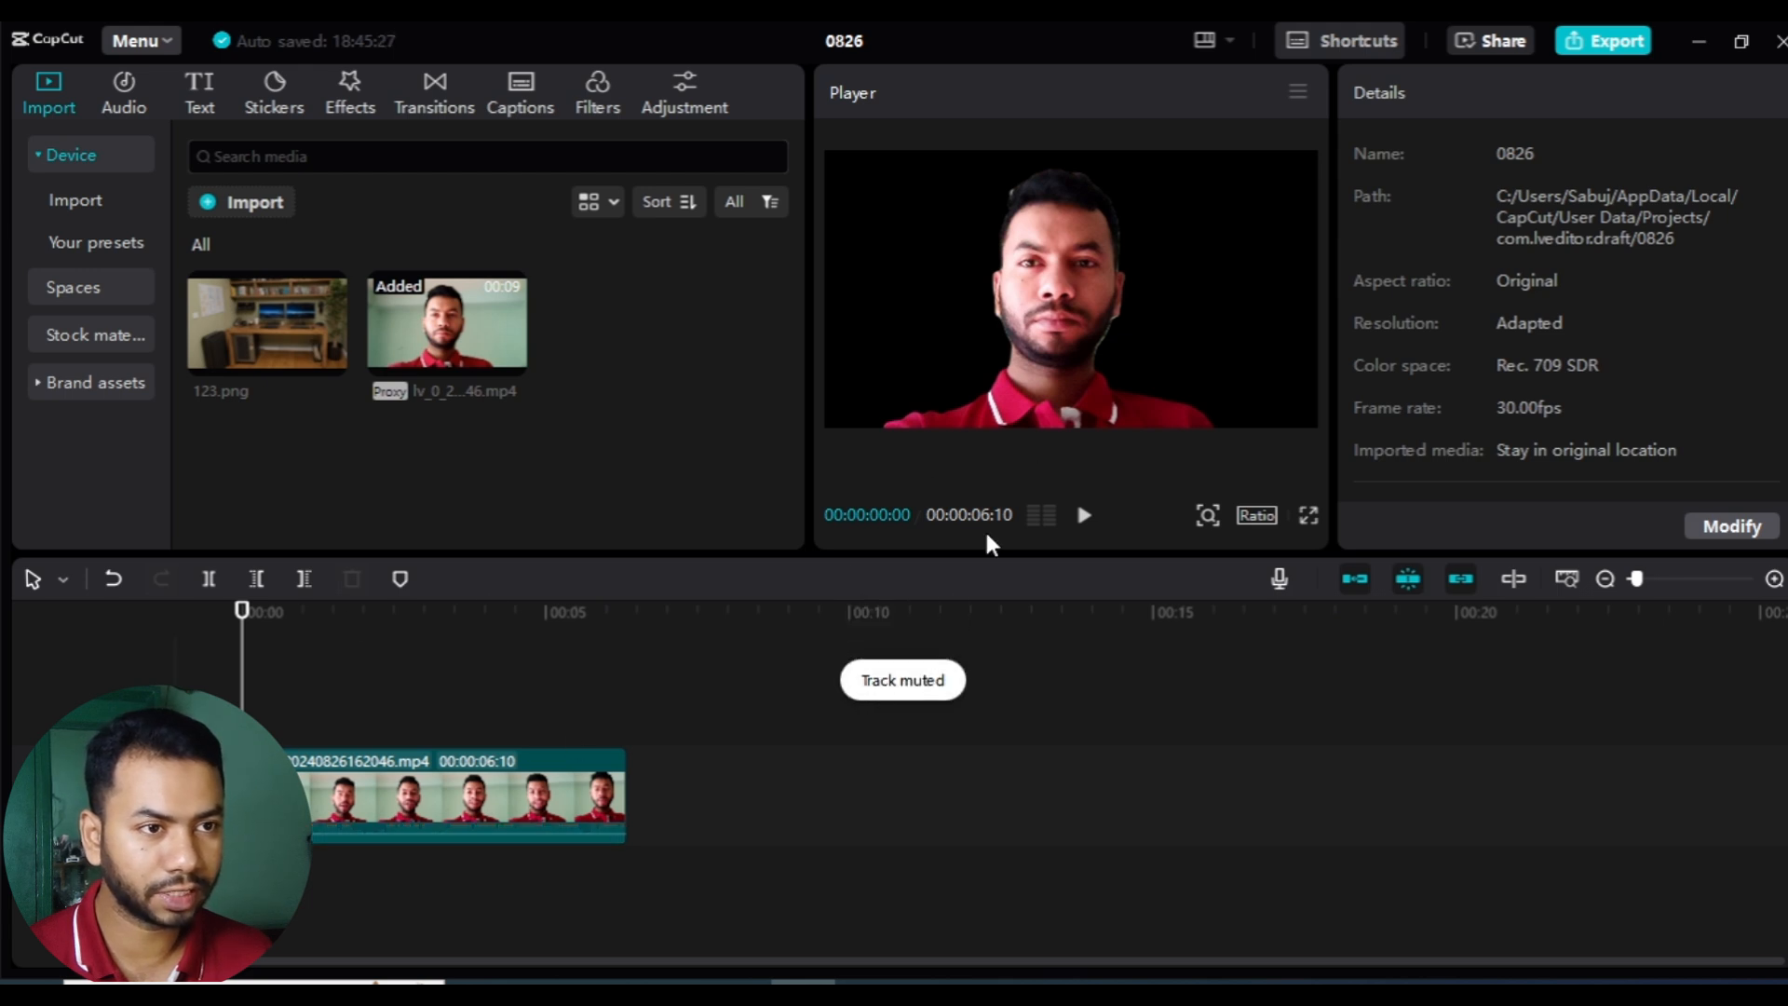
click(1085, 517)
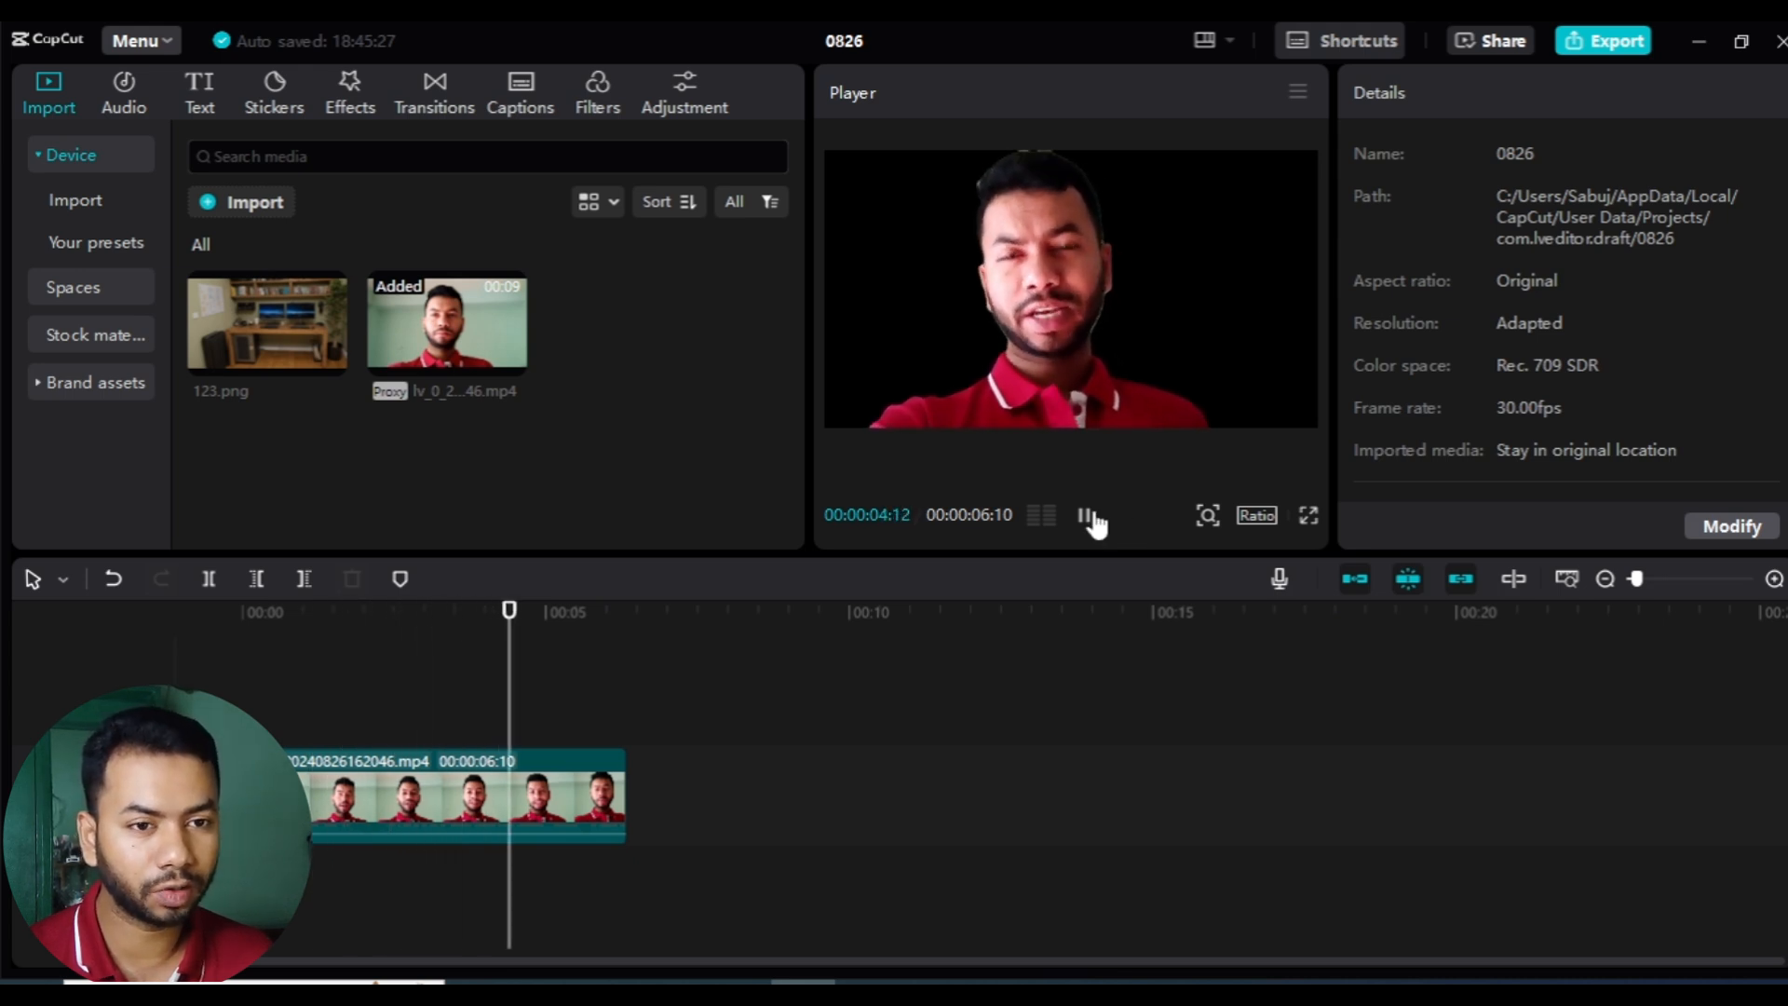
click(1088, 518)
drag(540, 624, 43, 646)
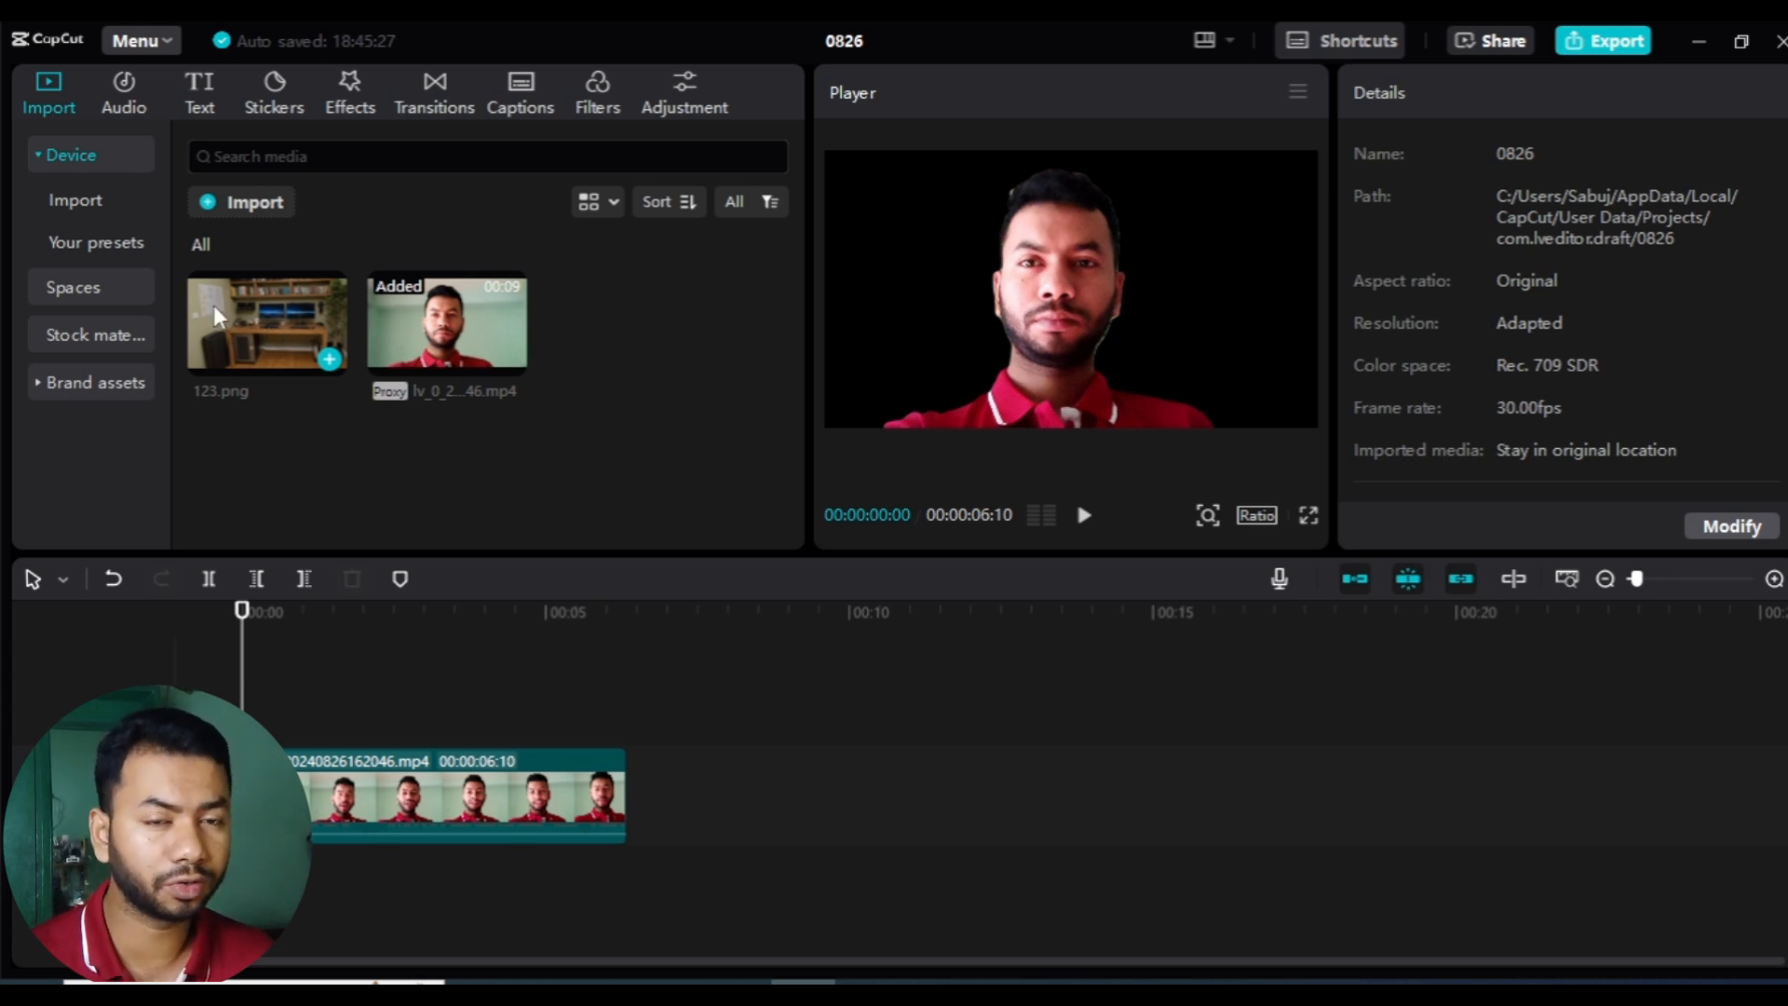
- Add 123.png to the timeline beneath the cutout video as its background and extend the image to 00:00:06:10
drag(215, 305, 298, 735)
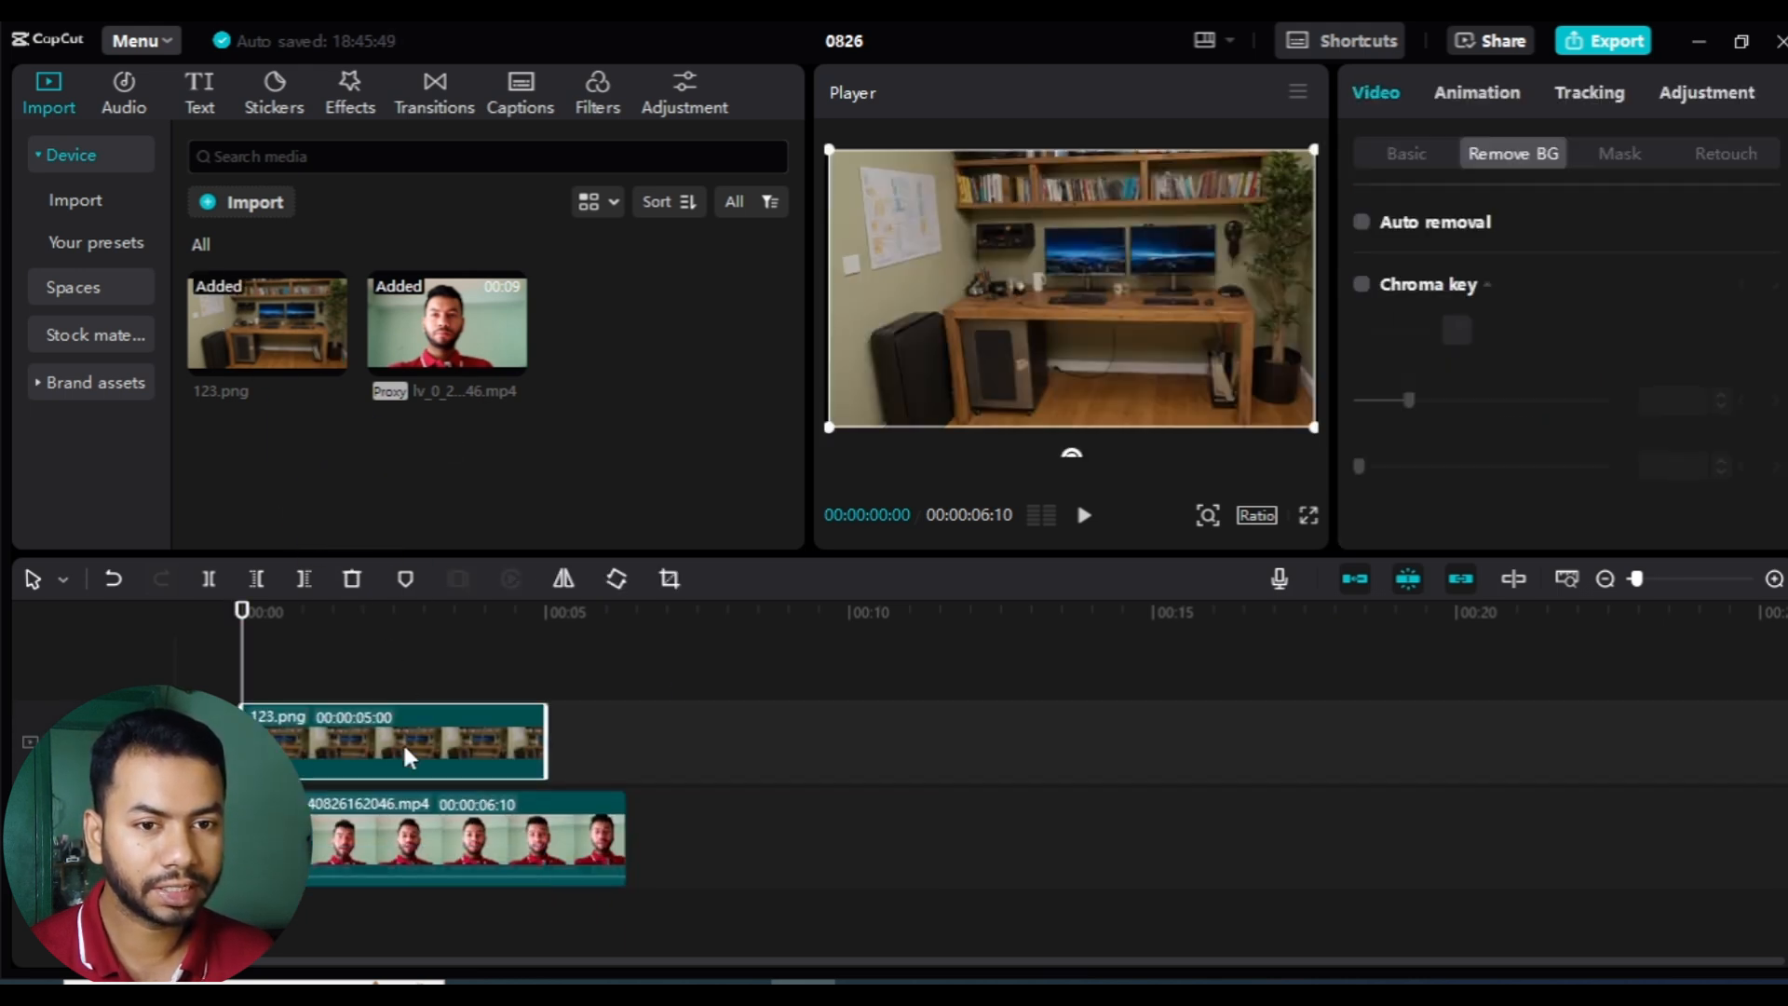
drag(311, 855, 307, 678)
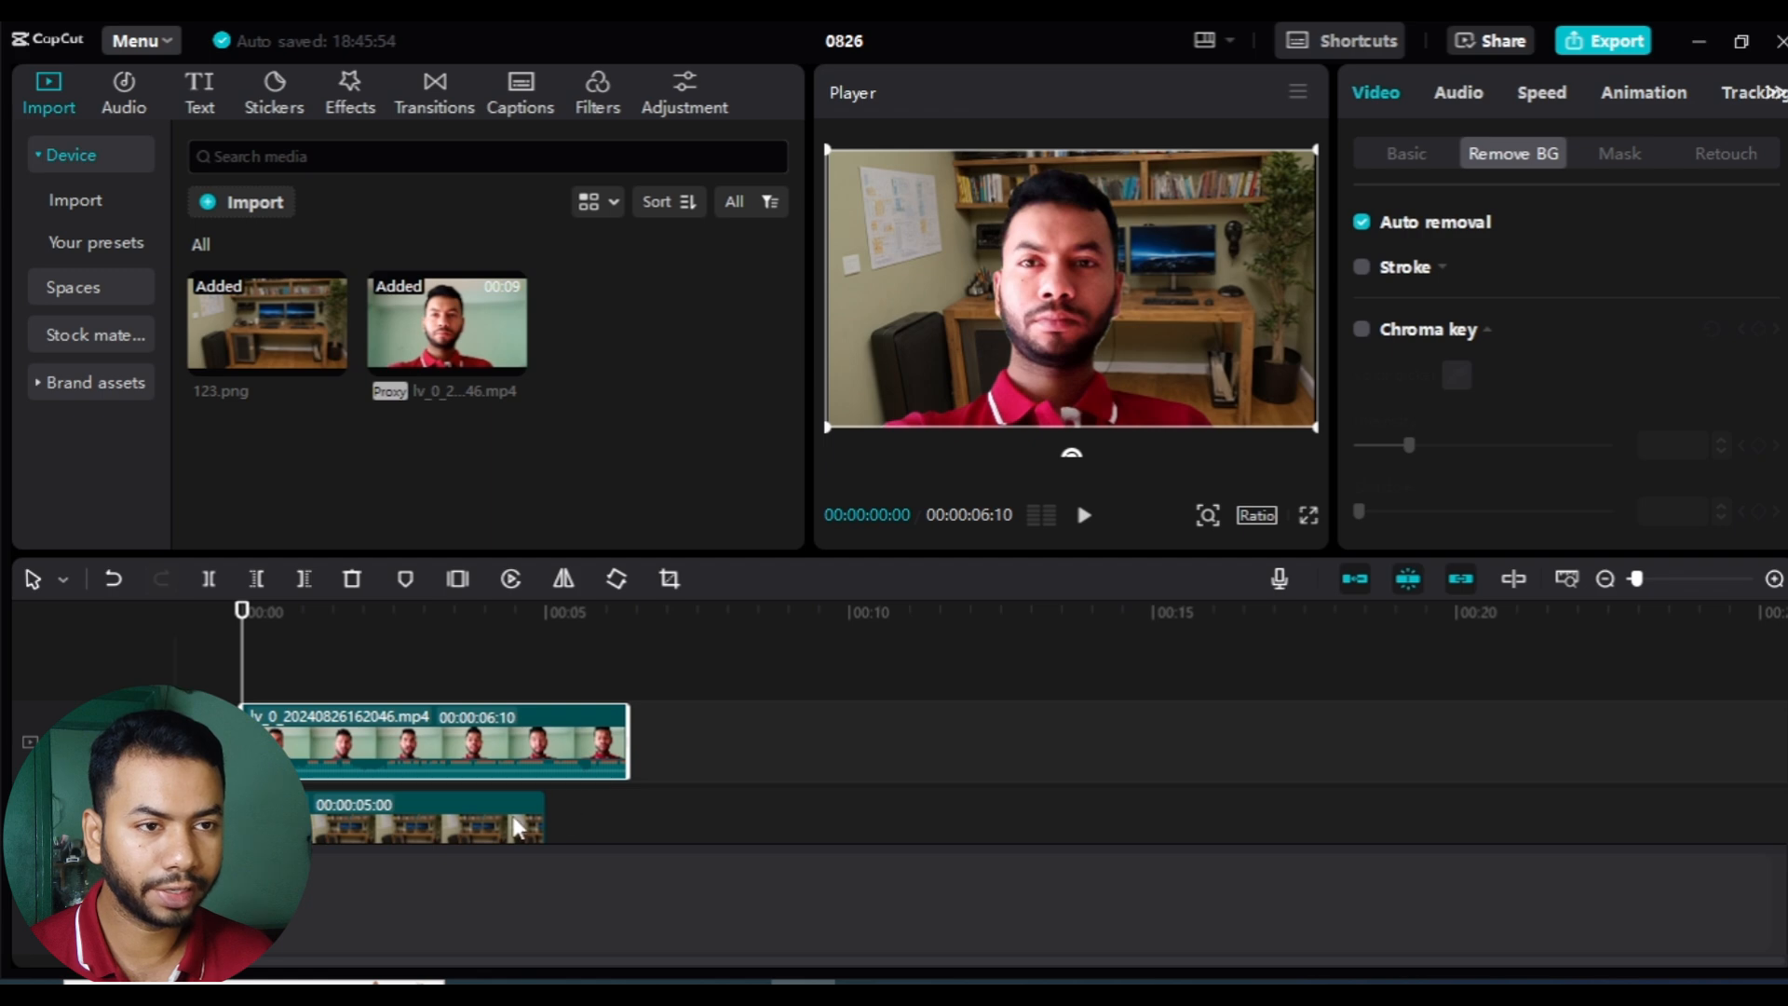
click(477, 838)
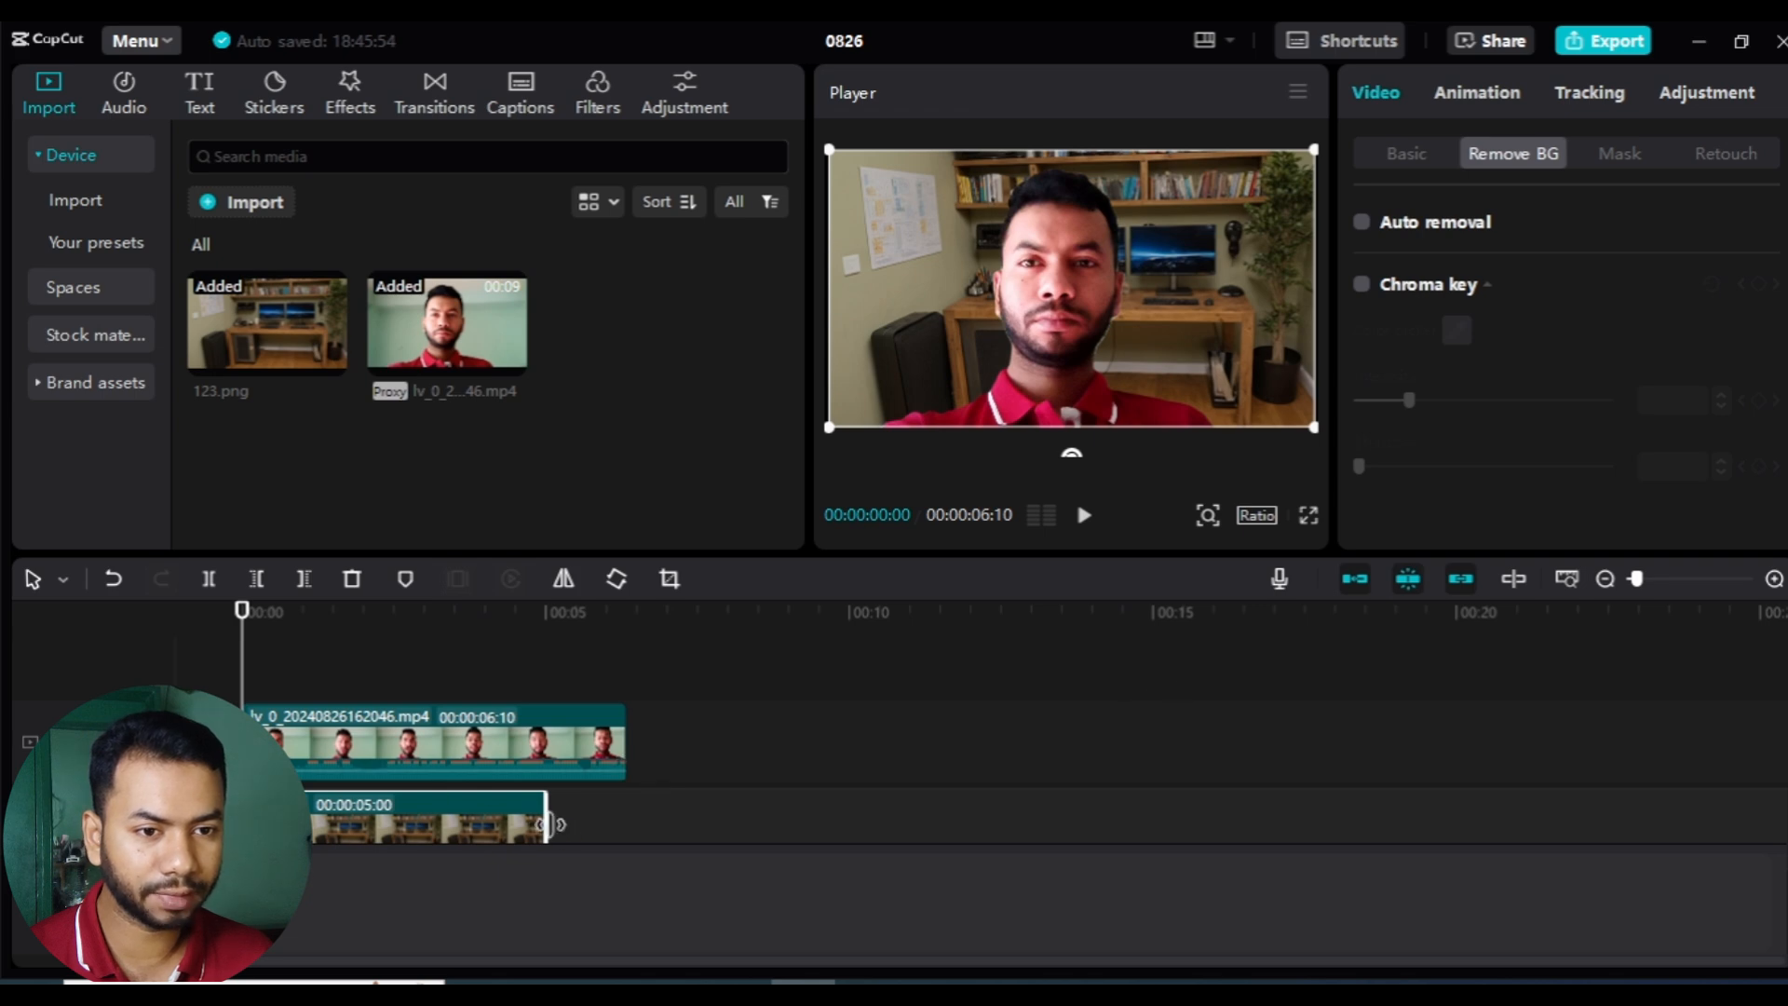
drag(548, 821, 615, 822)
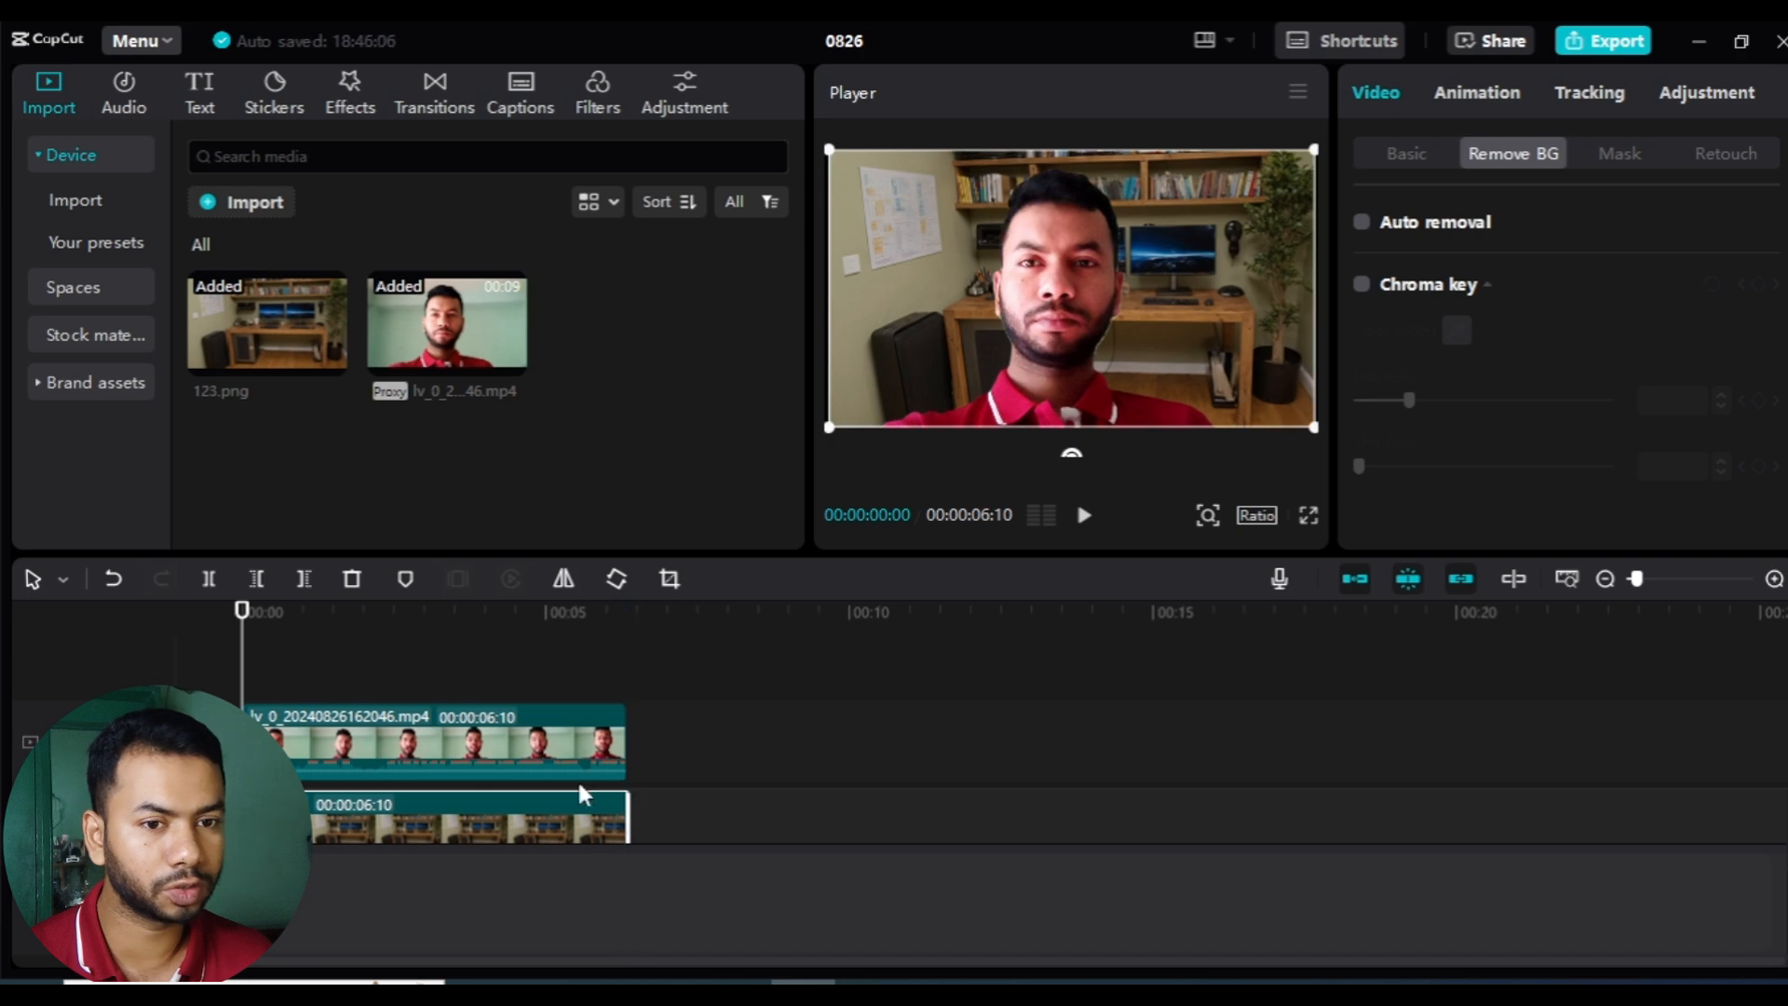
- Scale the cutout video down slightly and shift it right, with its lower edge aligned to the bottom of the frame
click(337, 745)
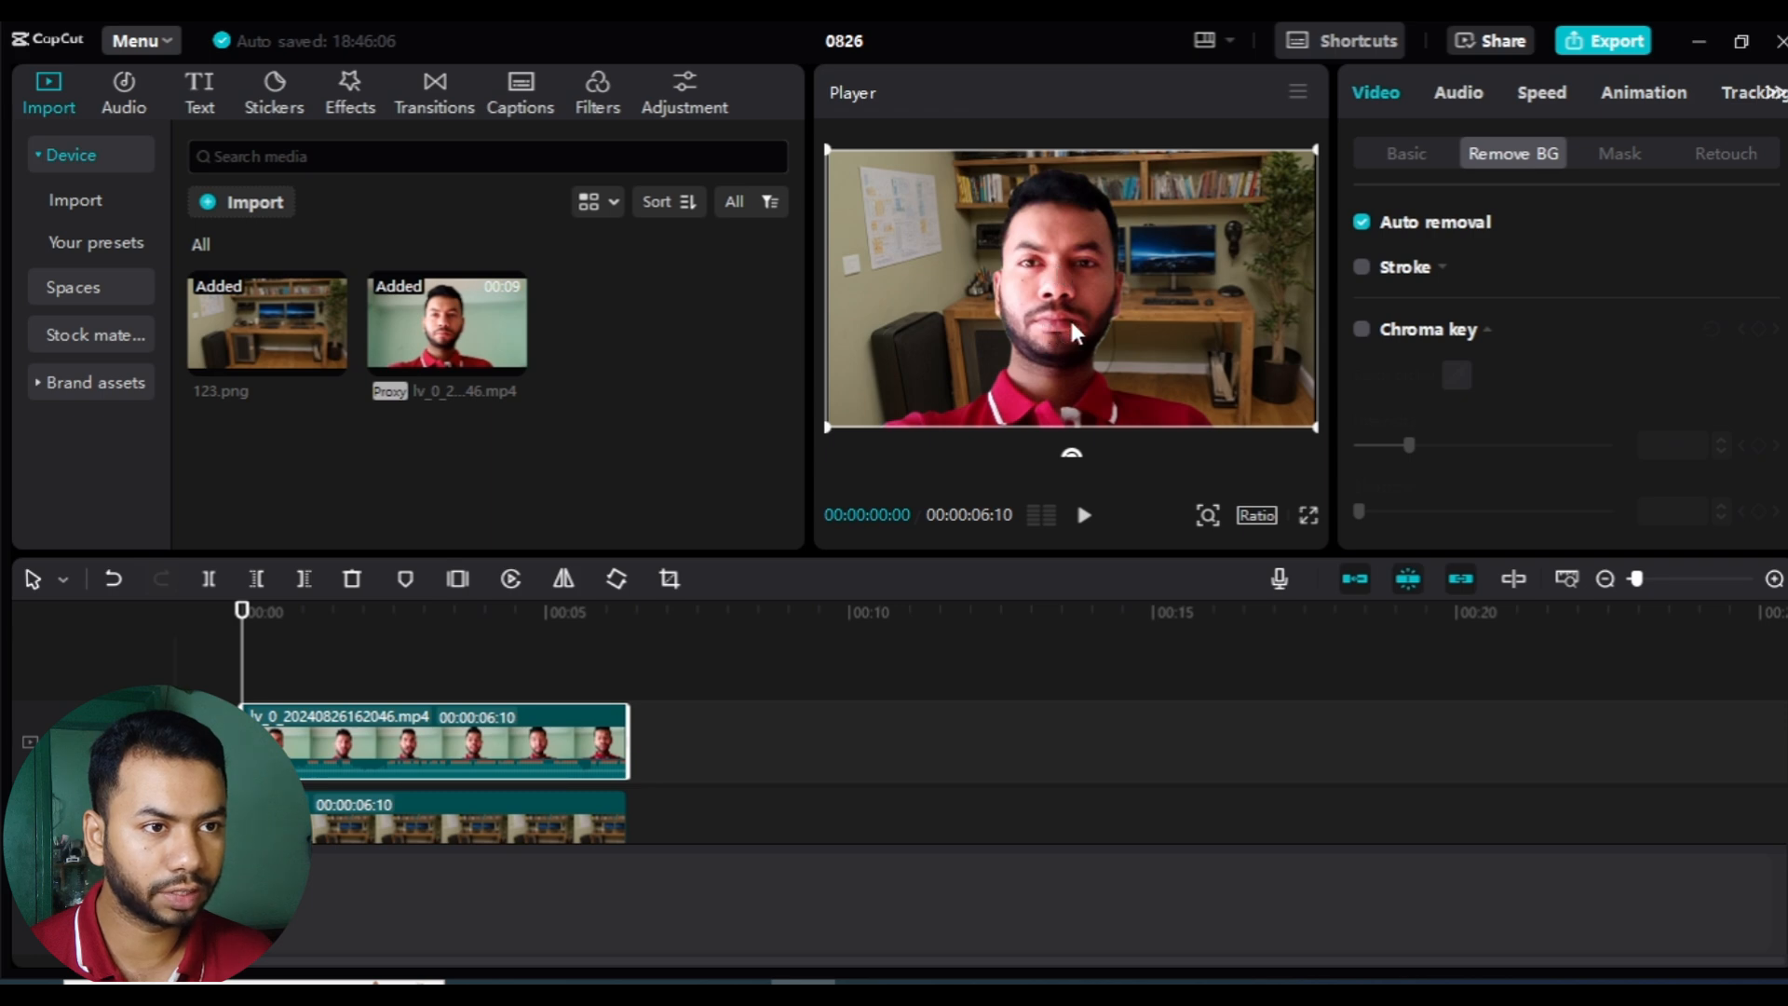
drag(1053, 329, 1086, 315)
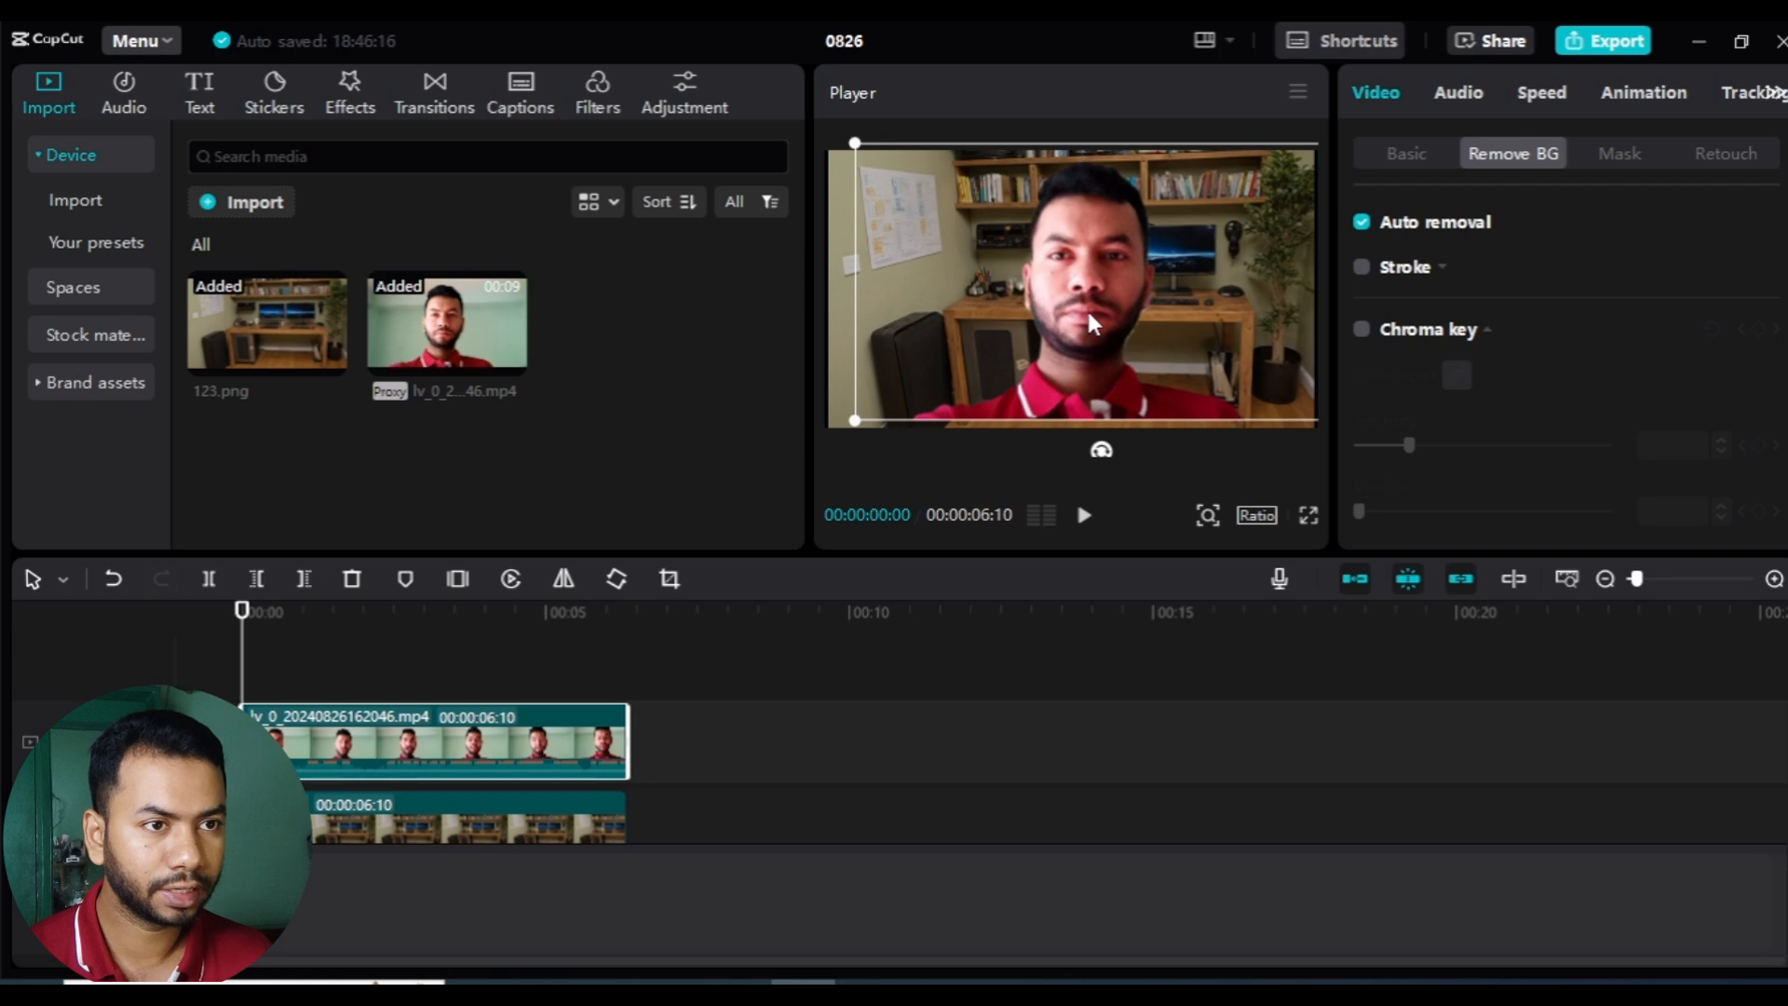
drag(841, 157, 915, 203)
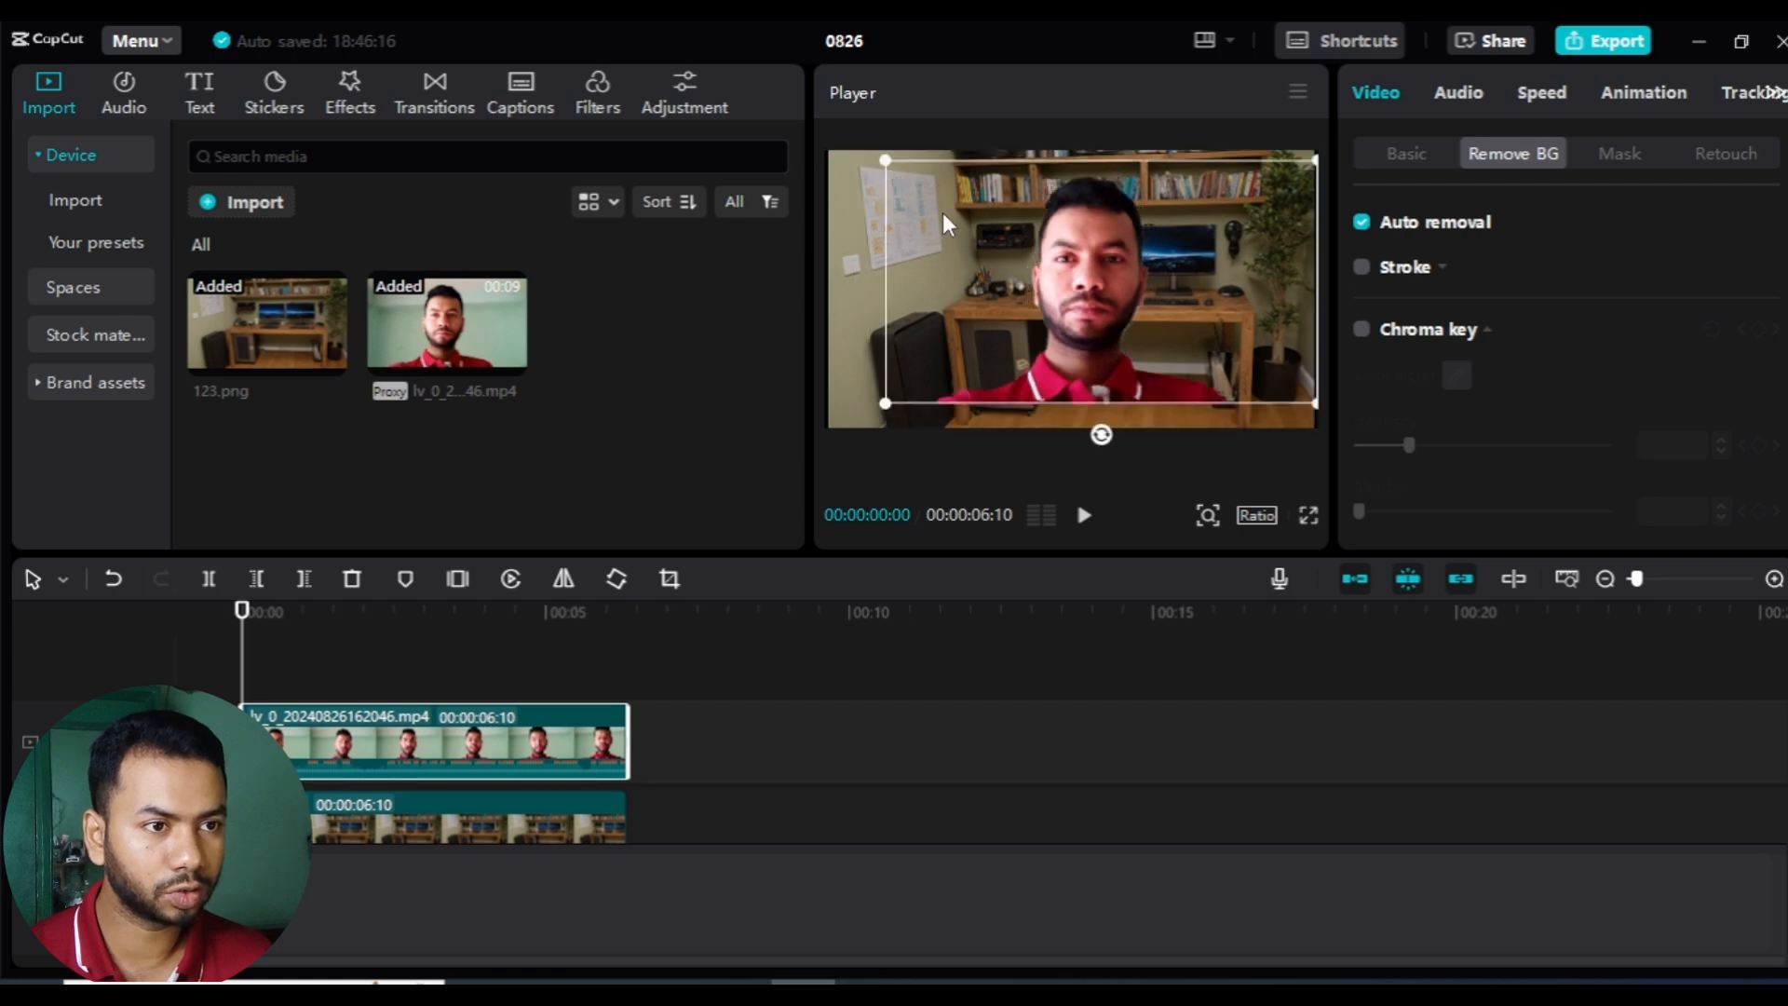
drag(1095, 287, 1090, 300)
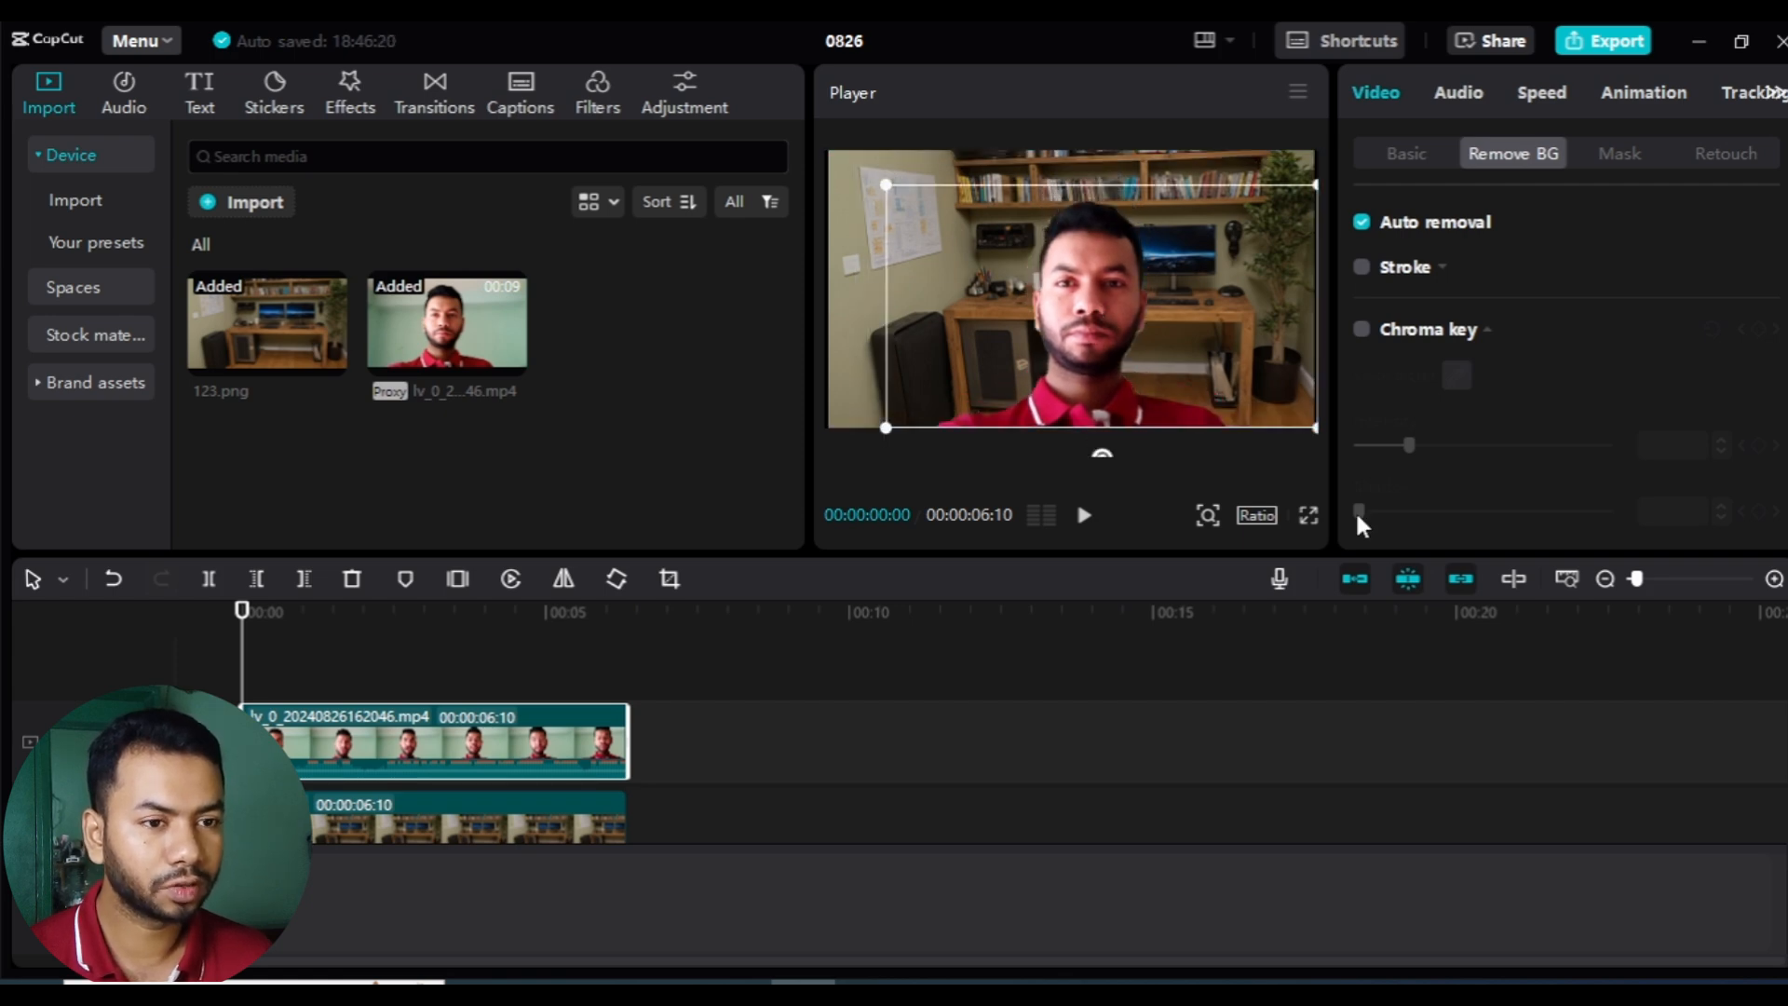
click(1155, 754)
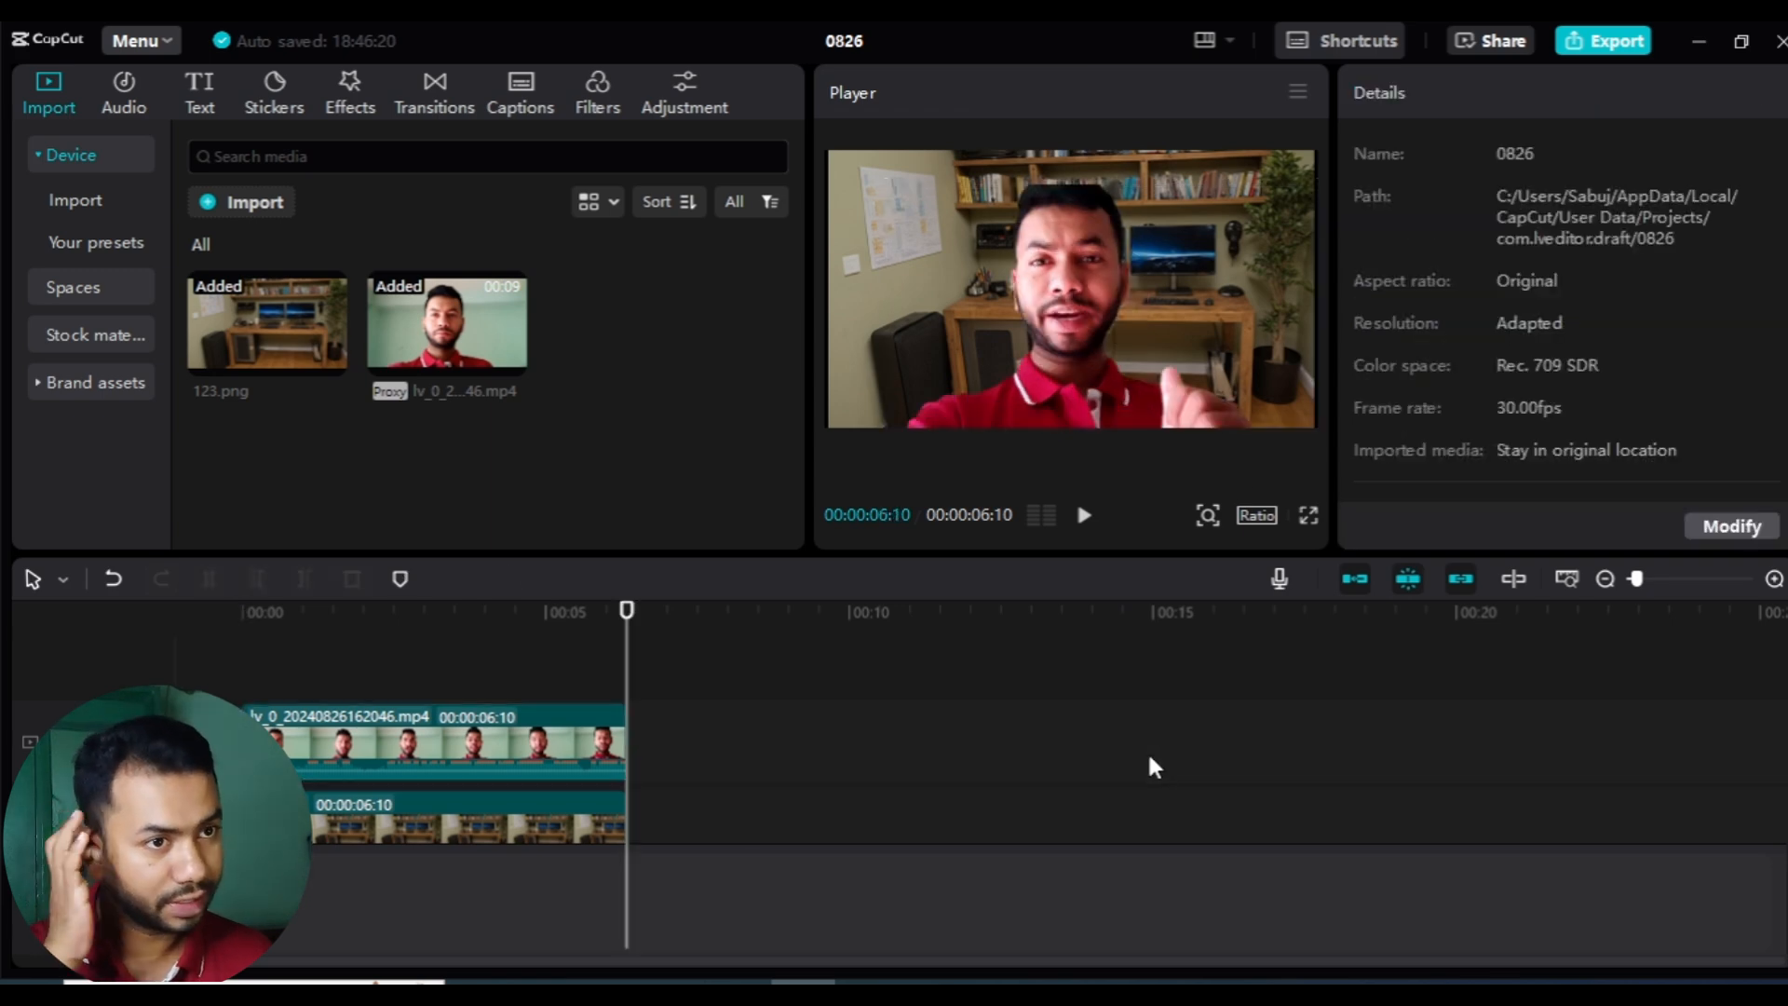
- Play the composited video from the start in full screen to check the new background
key(Home)
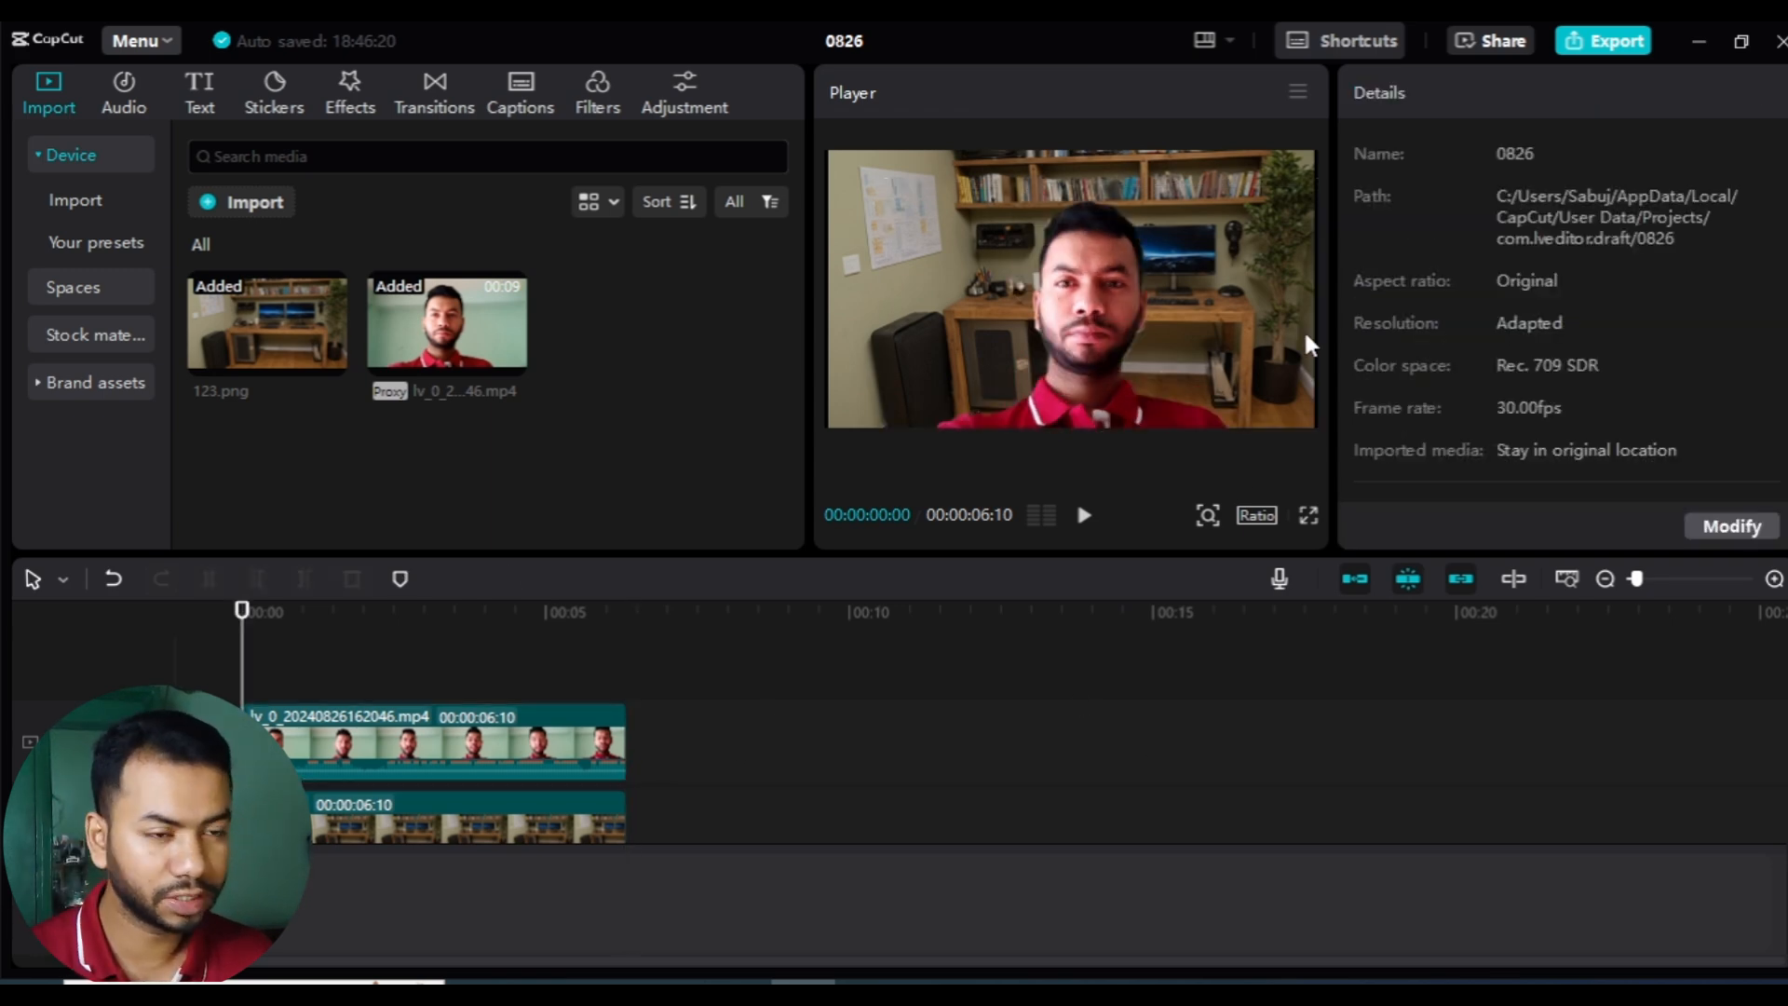
click(1307, 517)
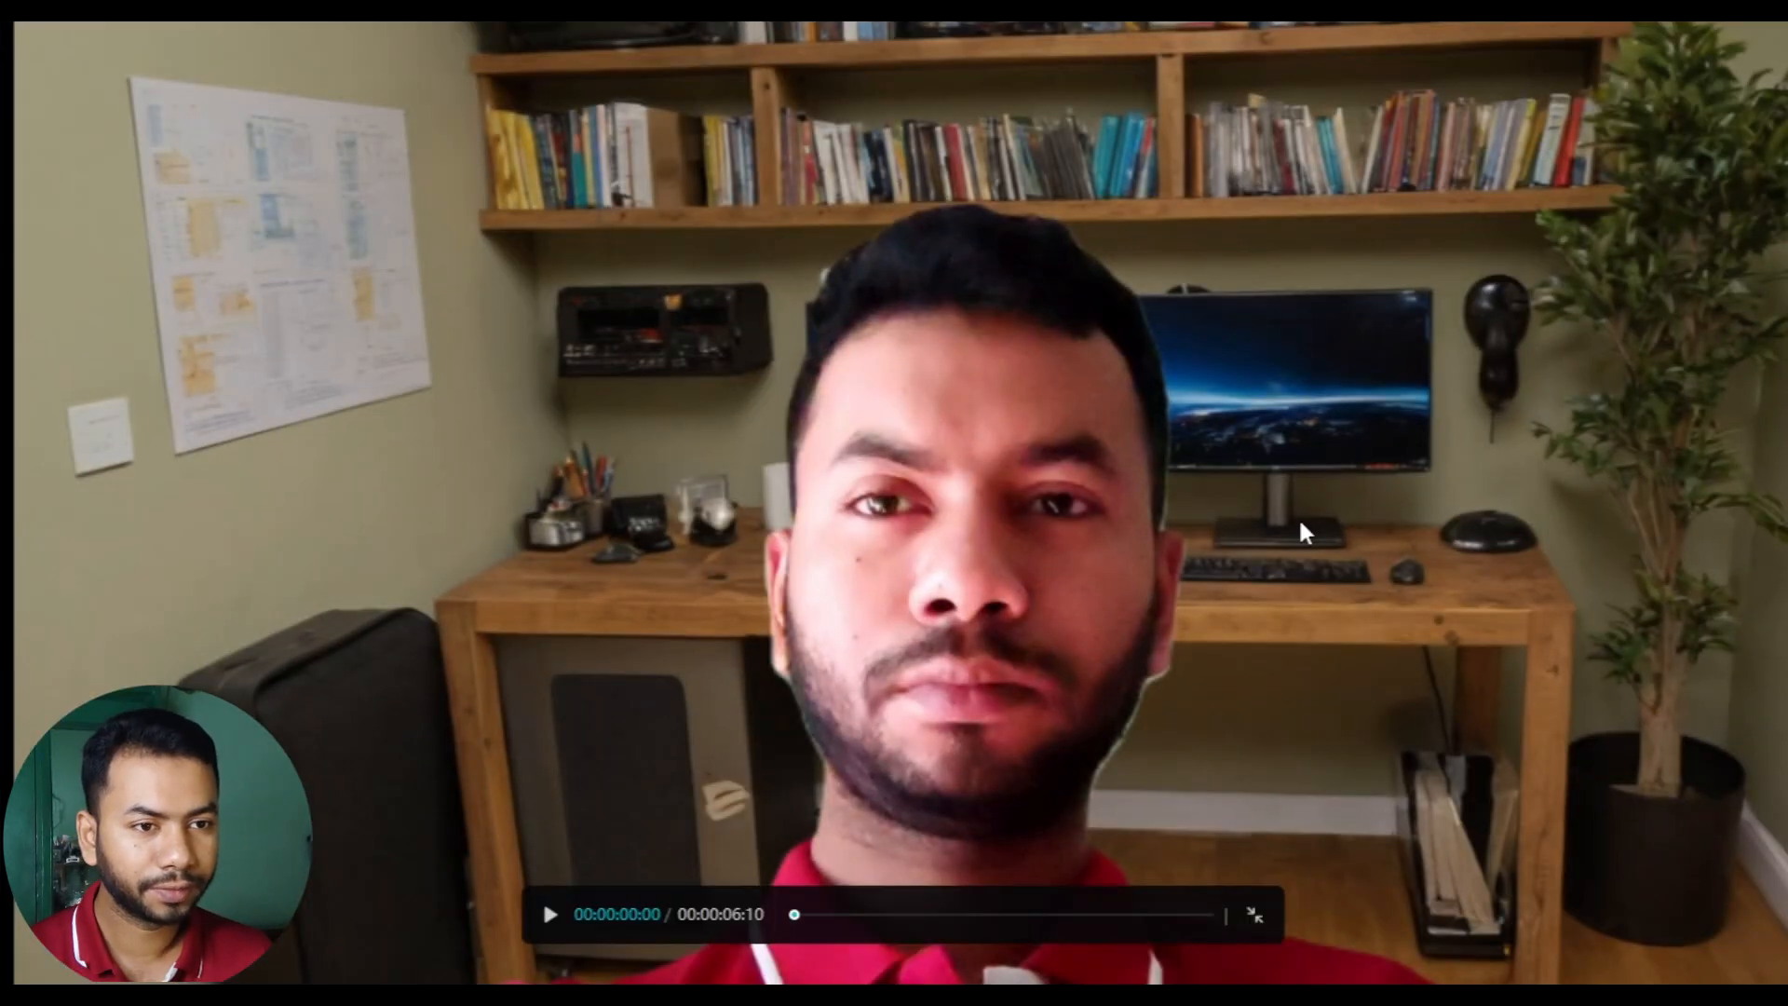
click(549, 913)
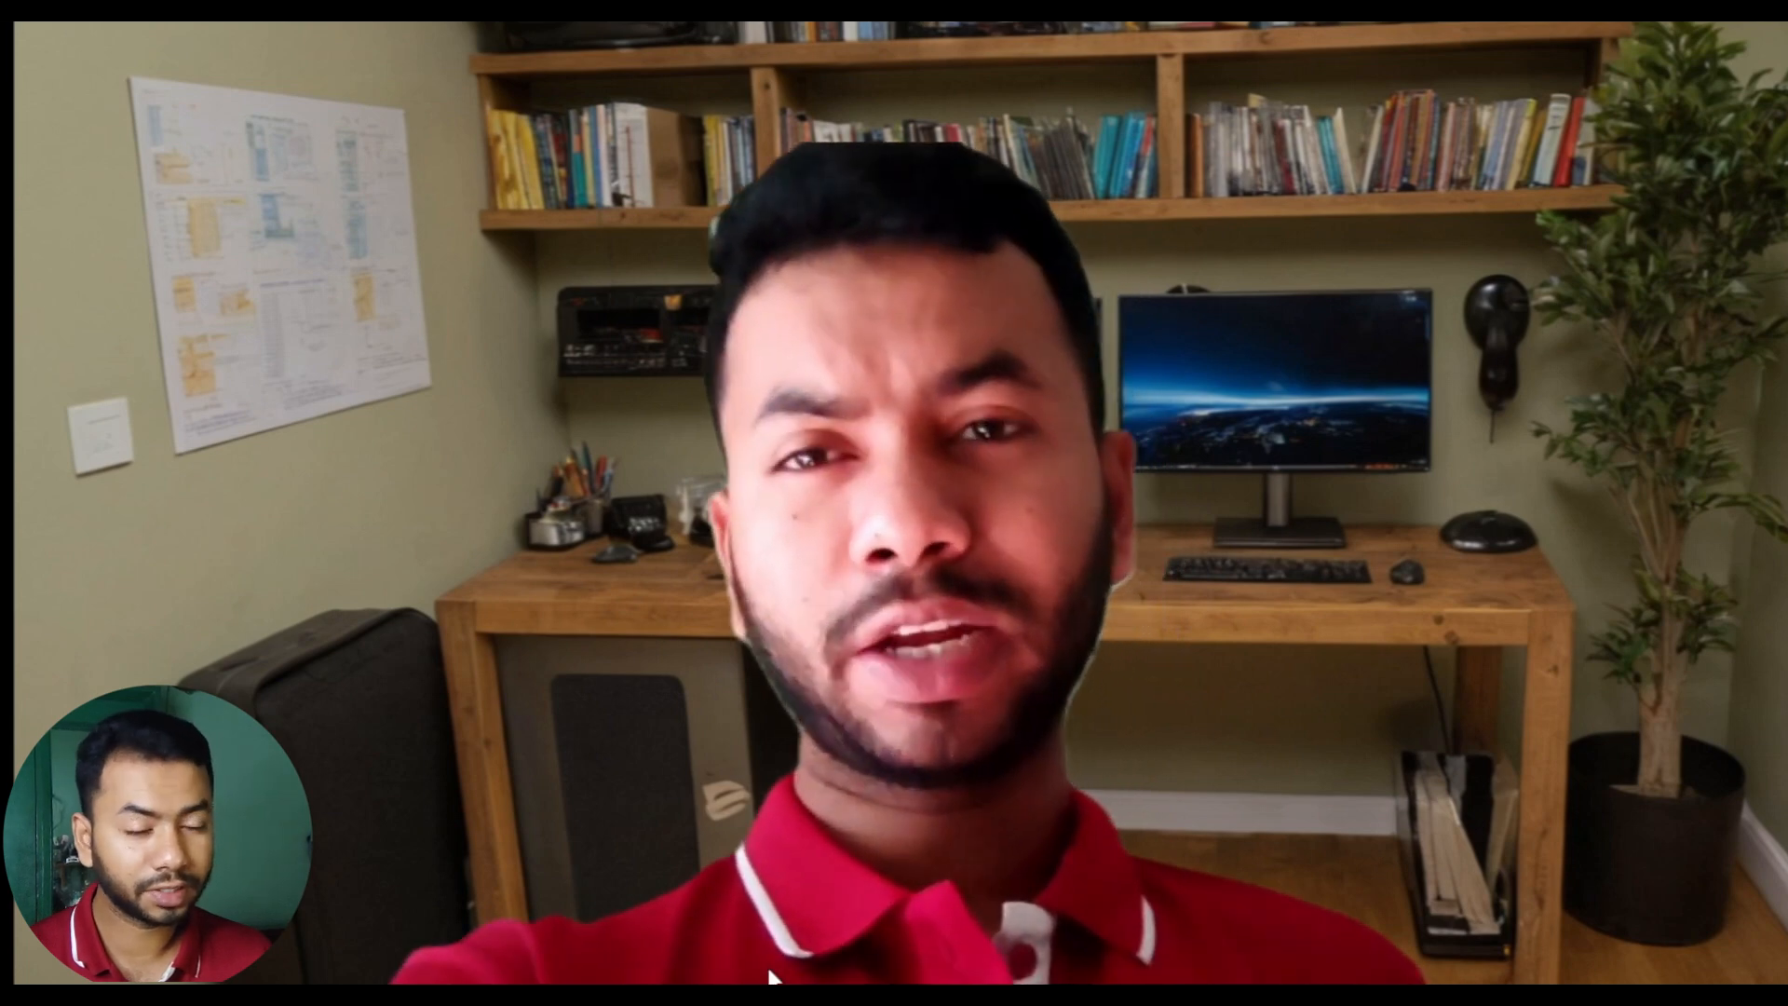
key(Escape)
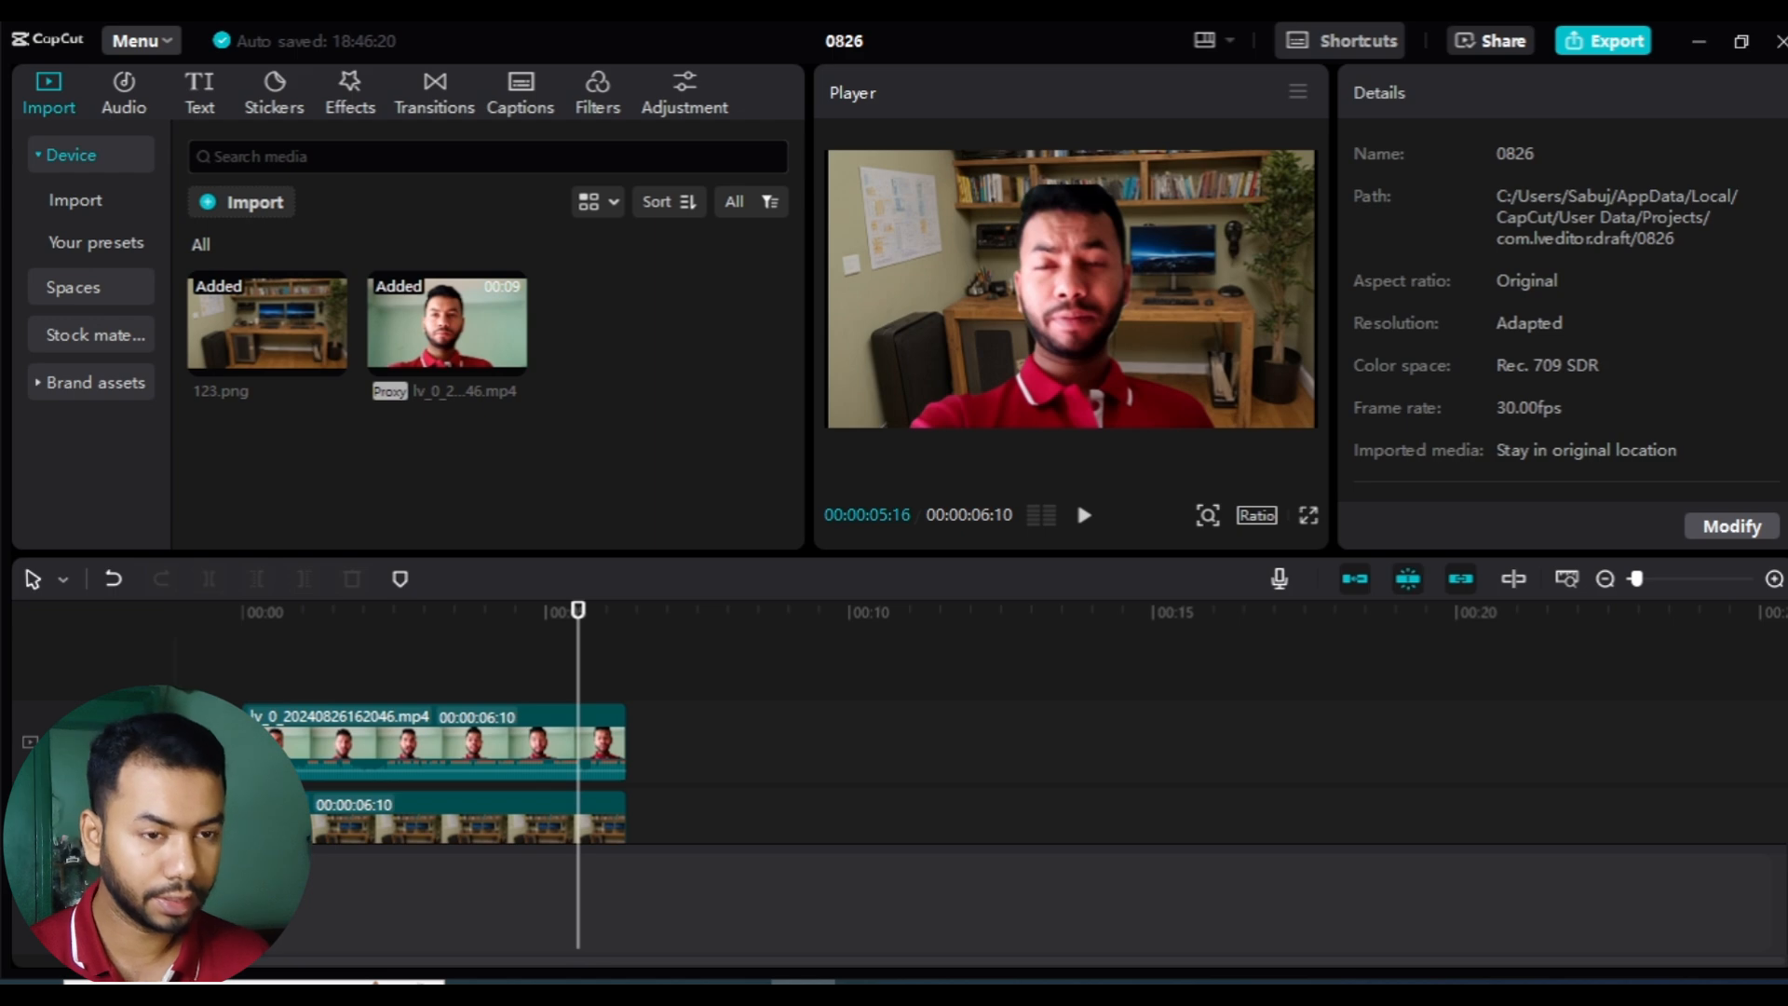
- Mute the cutout video's track and play the composition from the start to its end
click(119, 742)
key(Home)
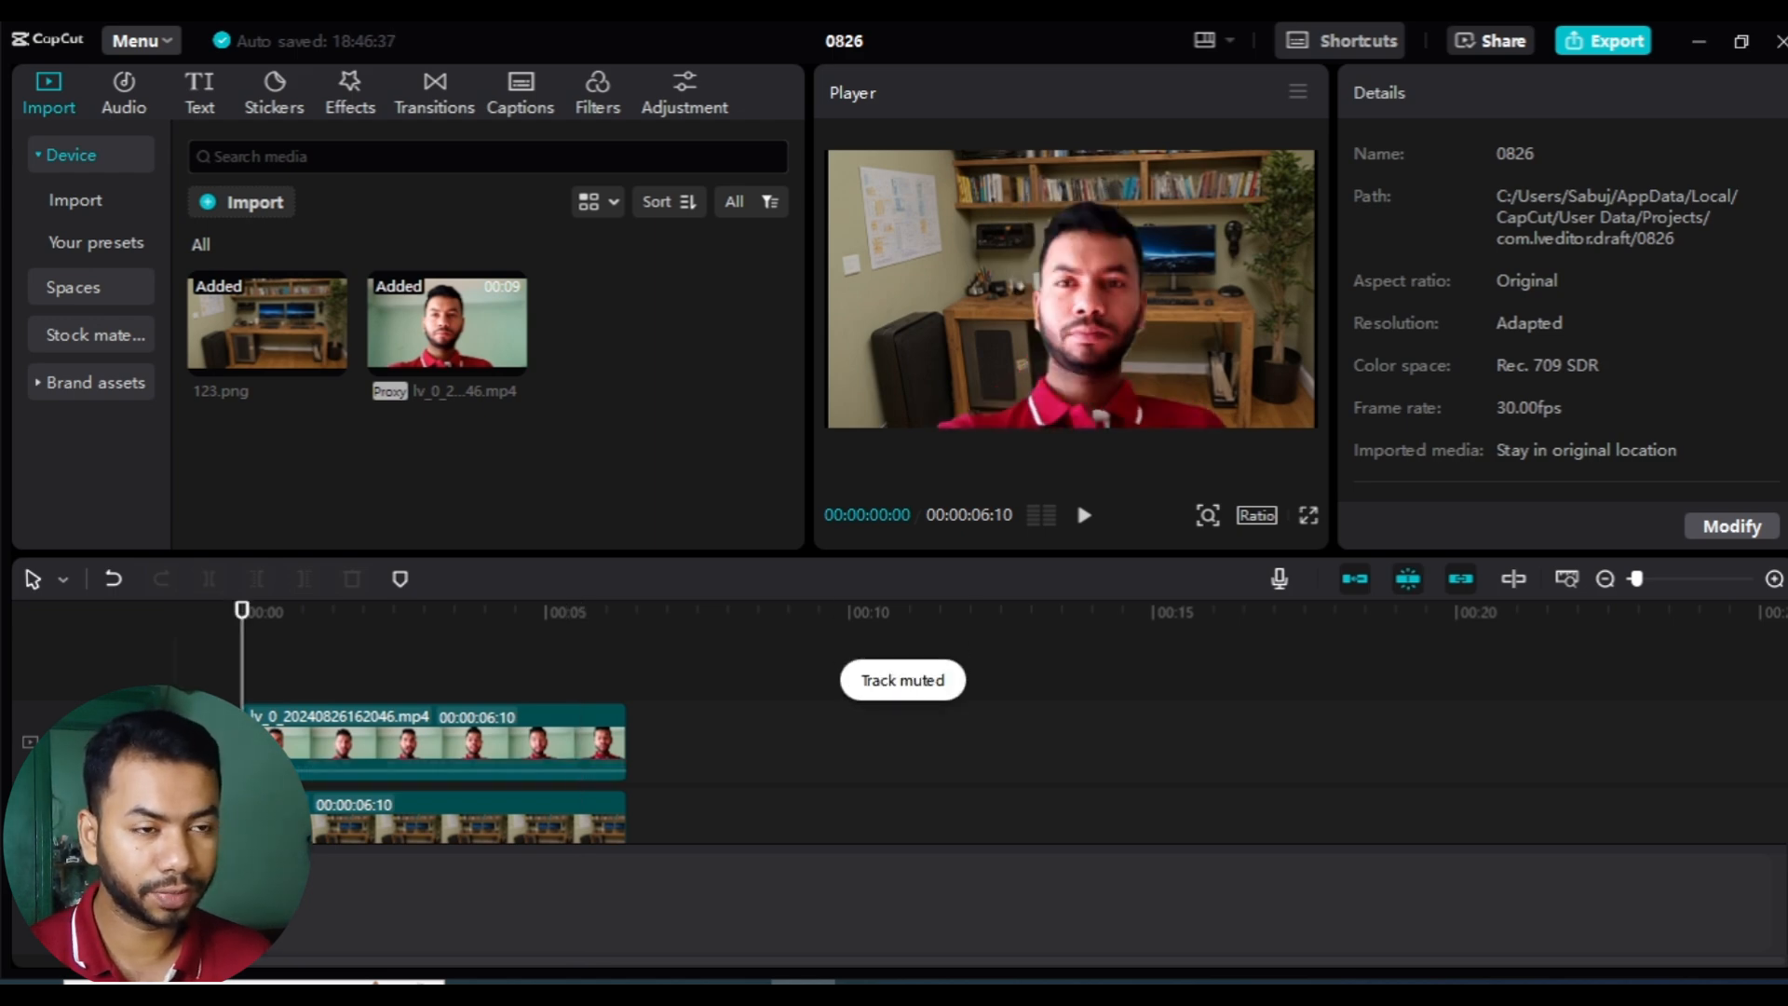
click(1084, 518)
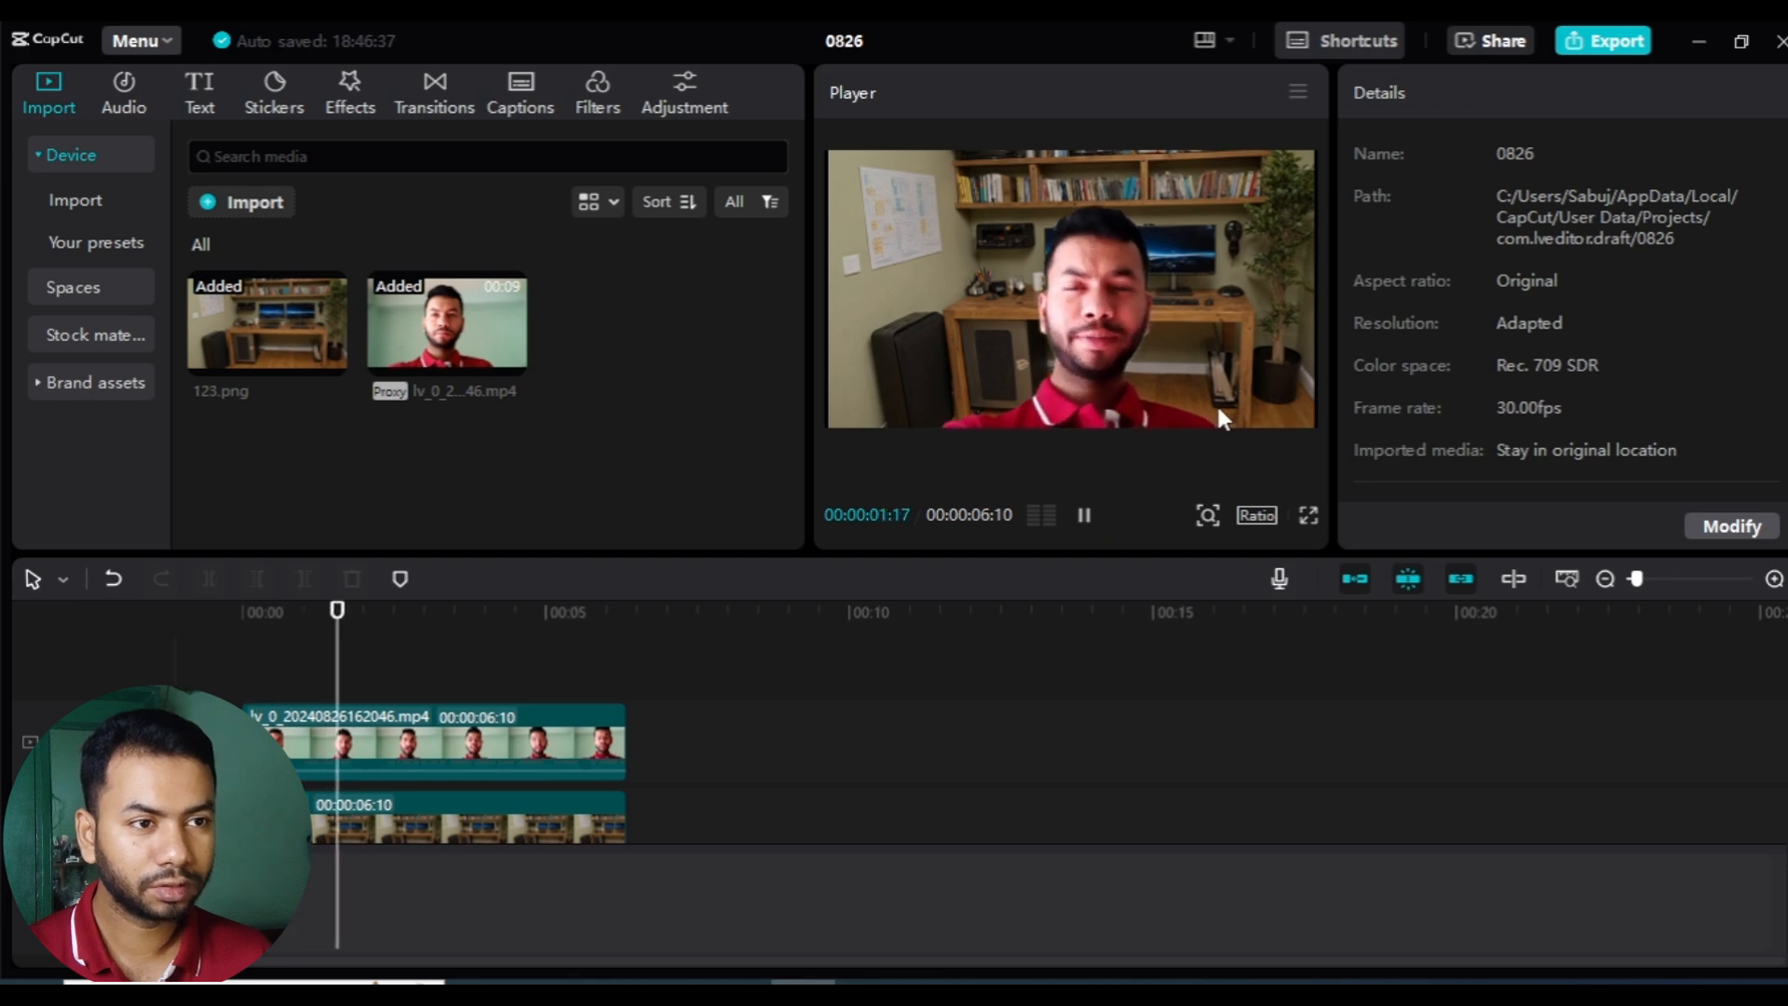
click(1308, 515)
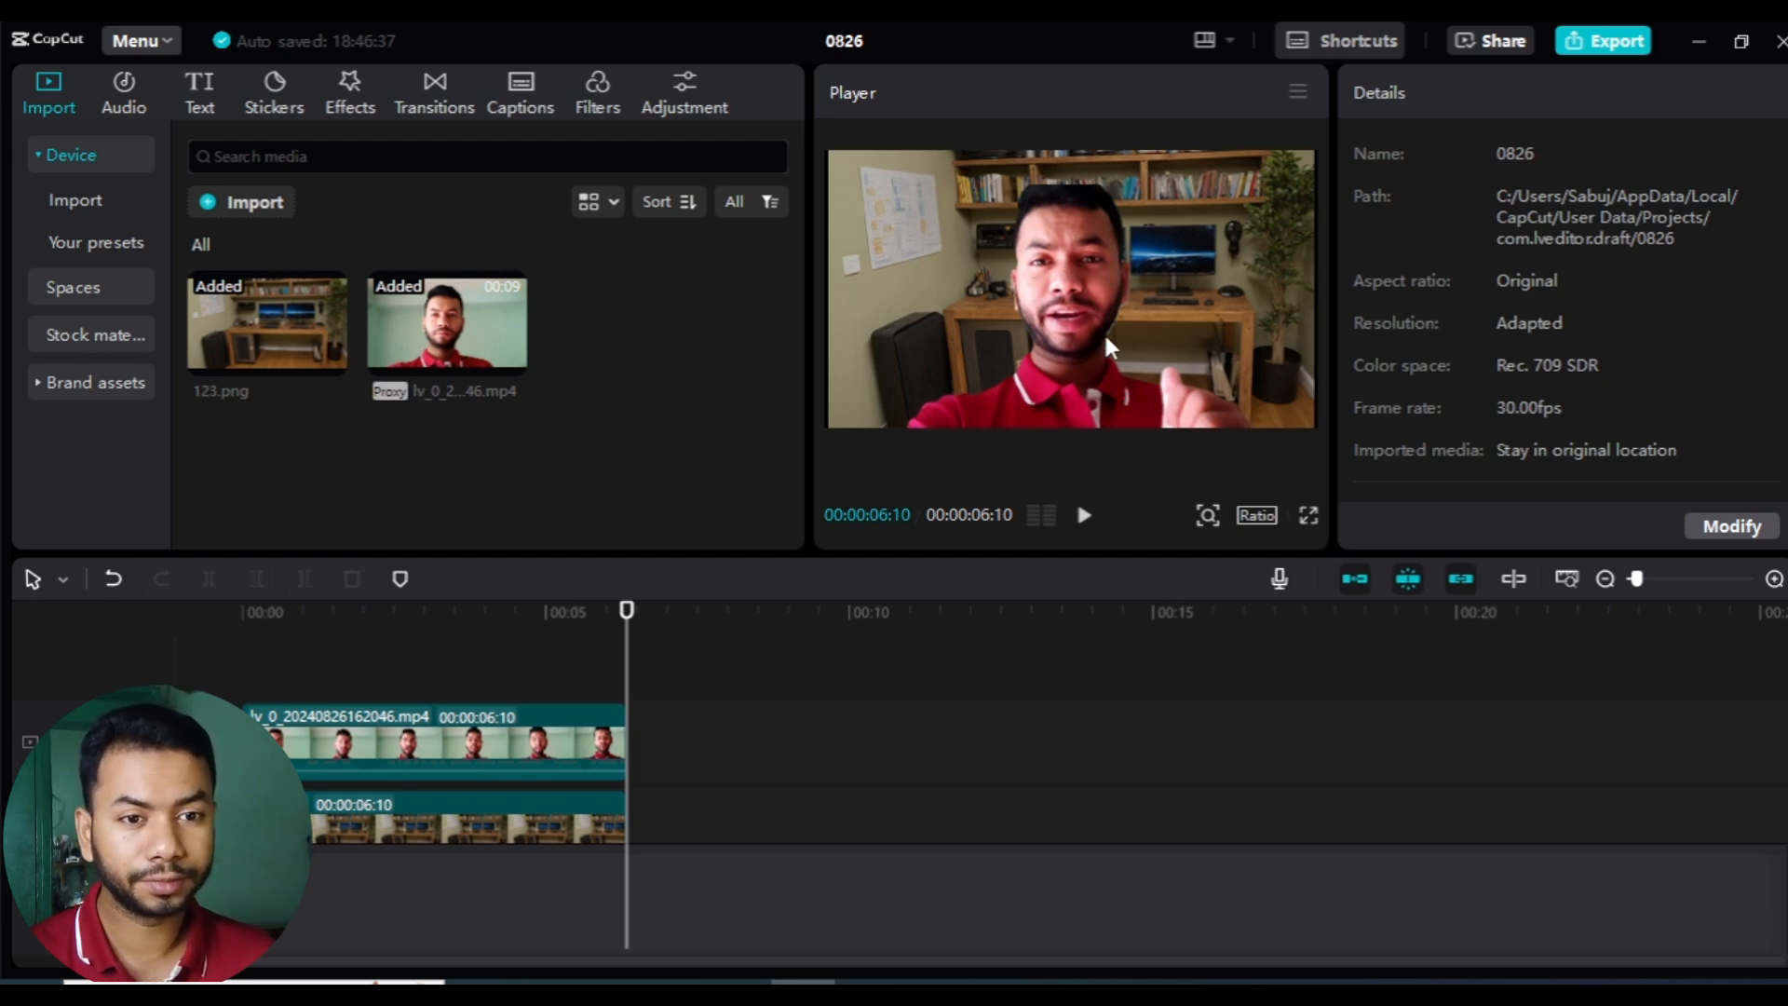
click(457, 735)
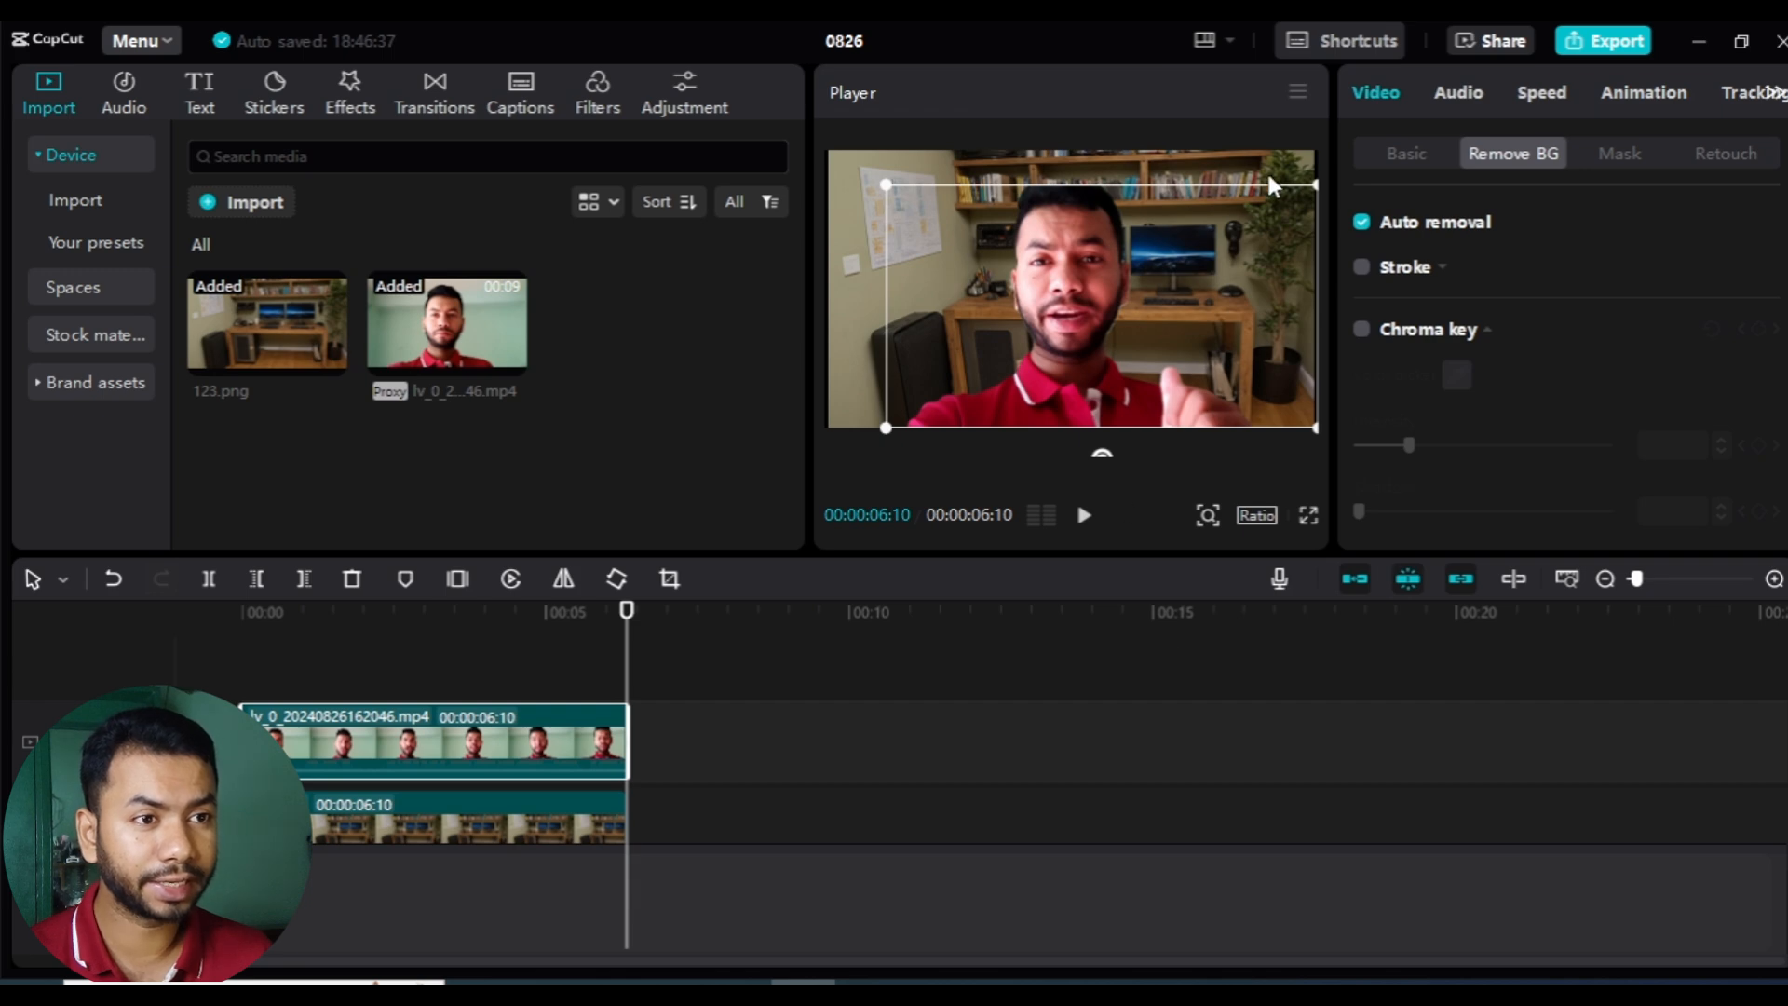
click(1253, 466)
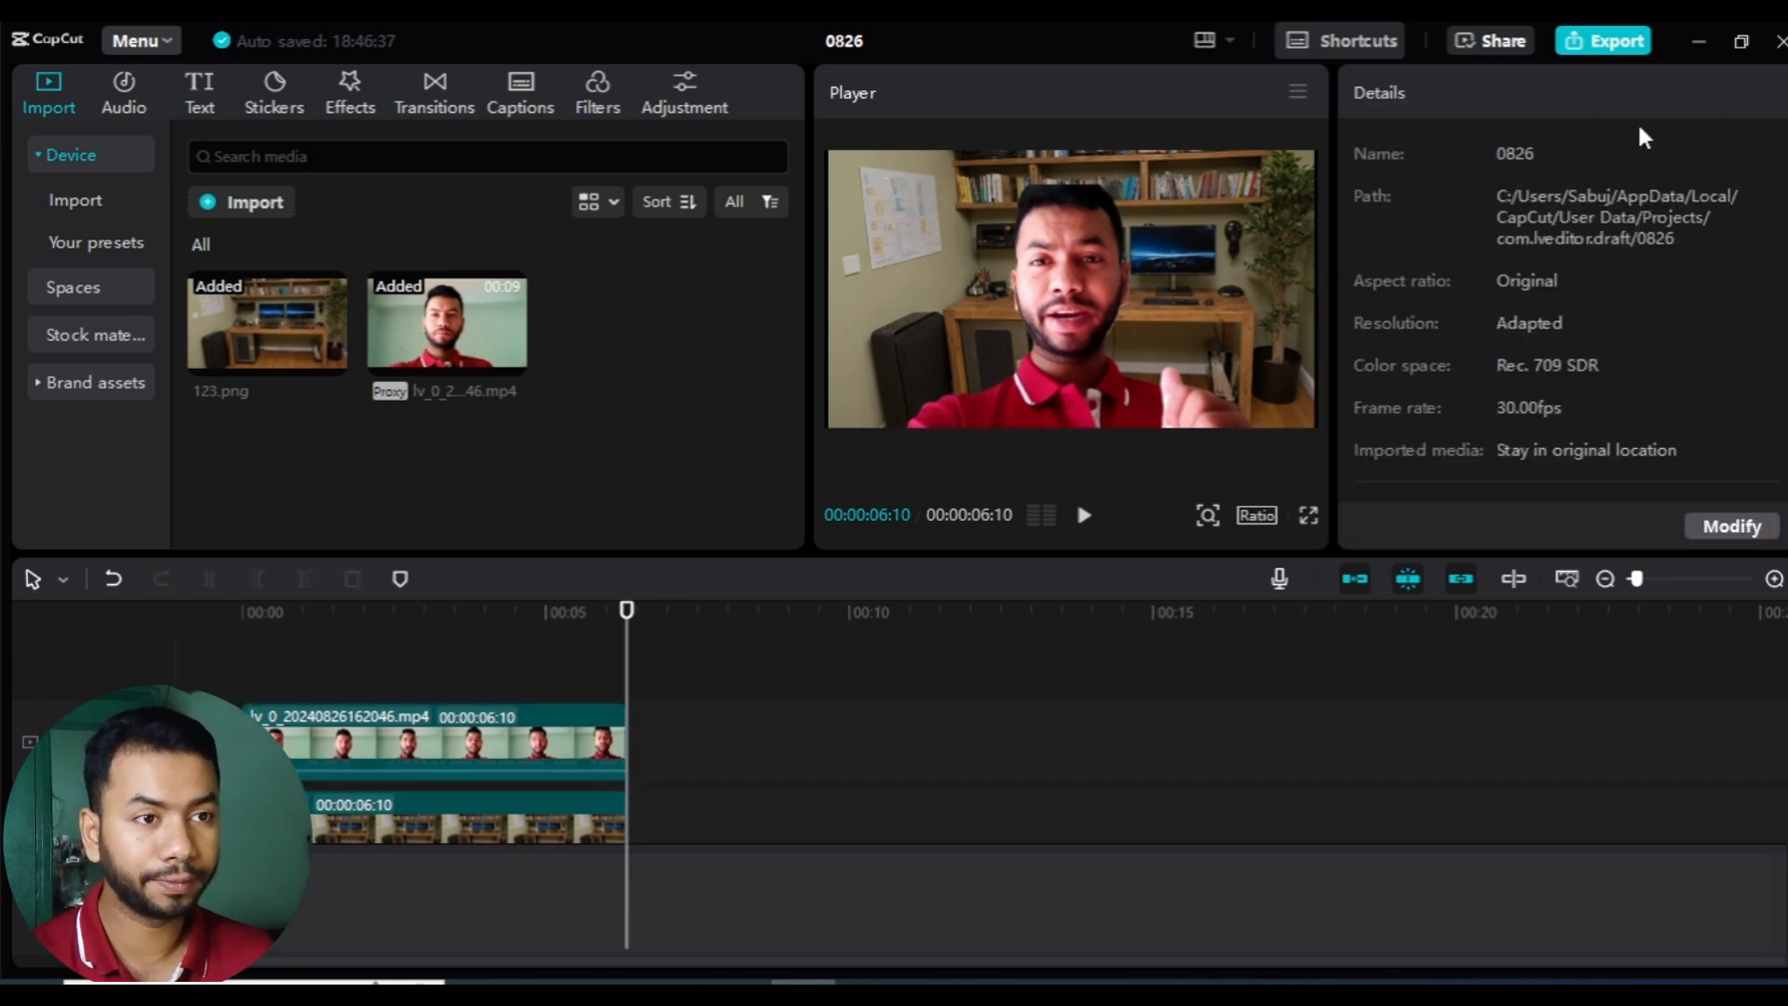
- Export the composition as 0826 in 1080P, H.264 mp4 at 30fps, then view the exported 0826.mp4 in PotPlayer and close the player
click(1628, 46)
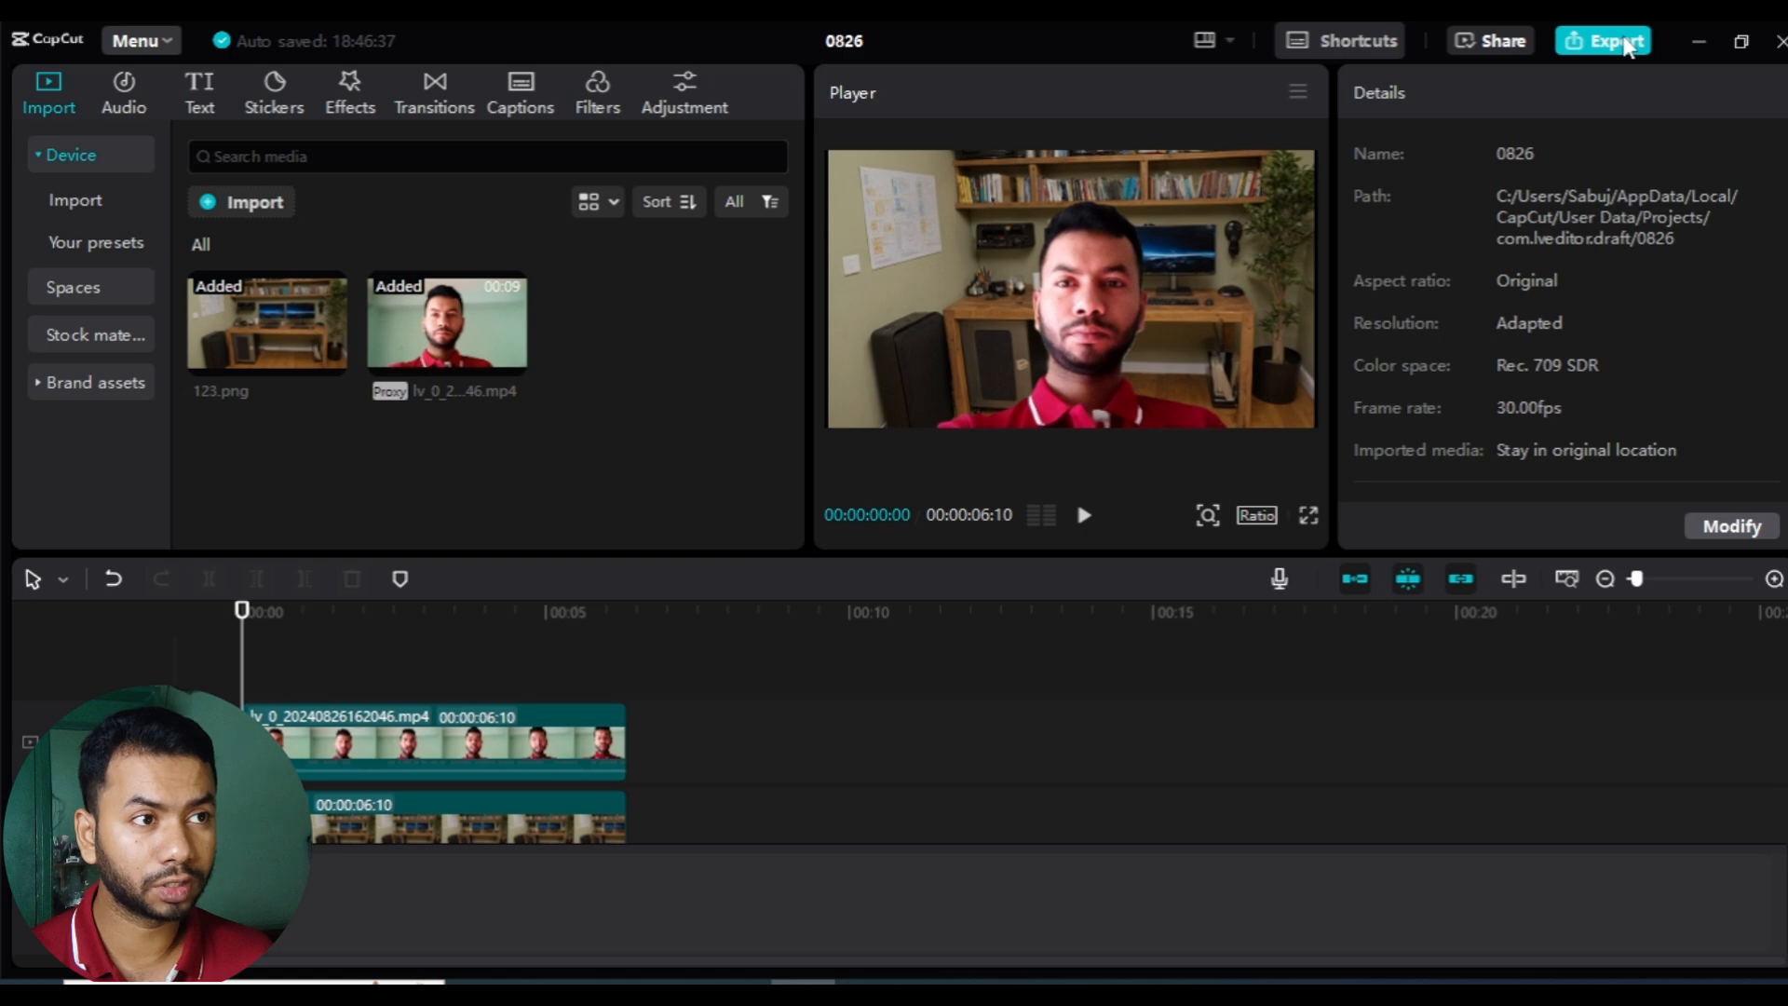
click(1594, 44)
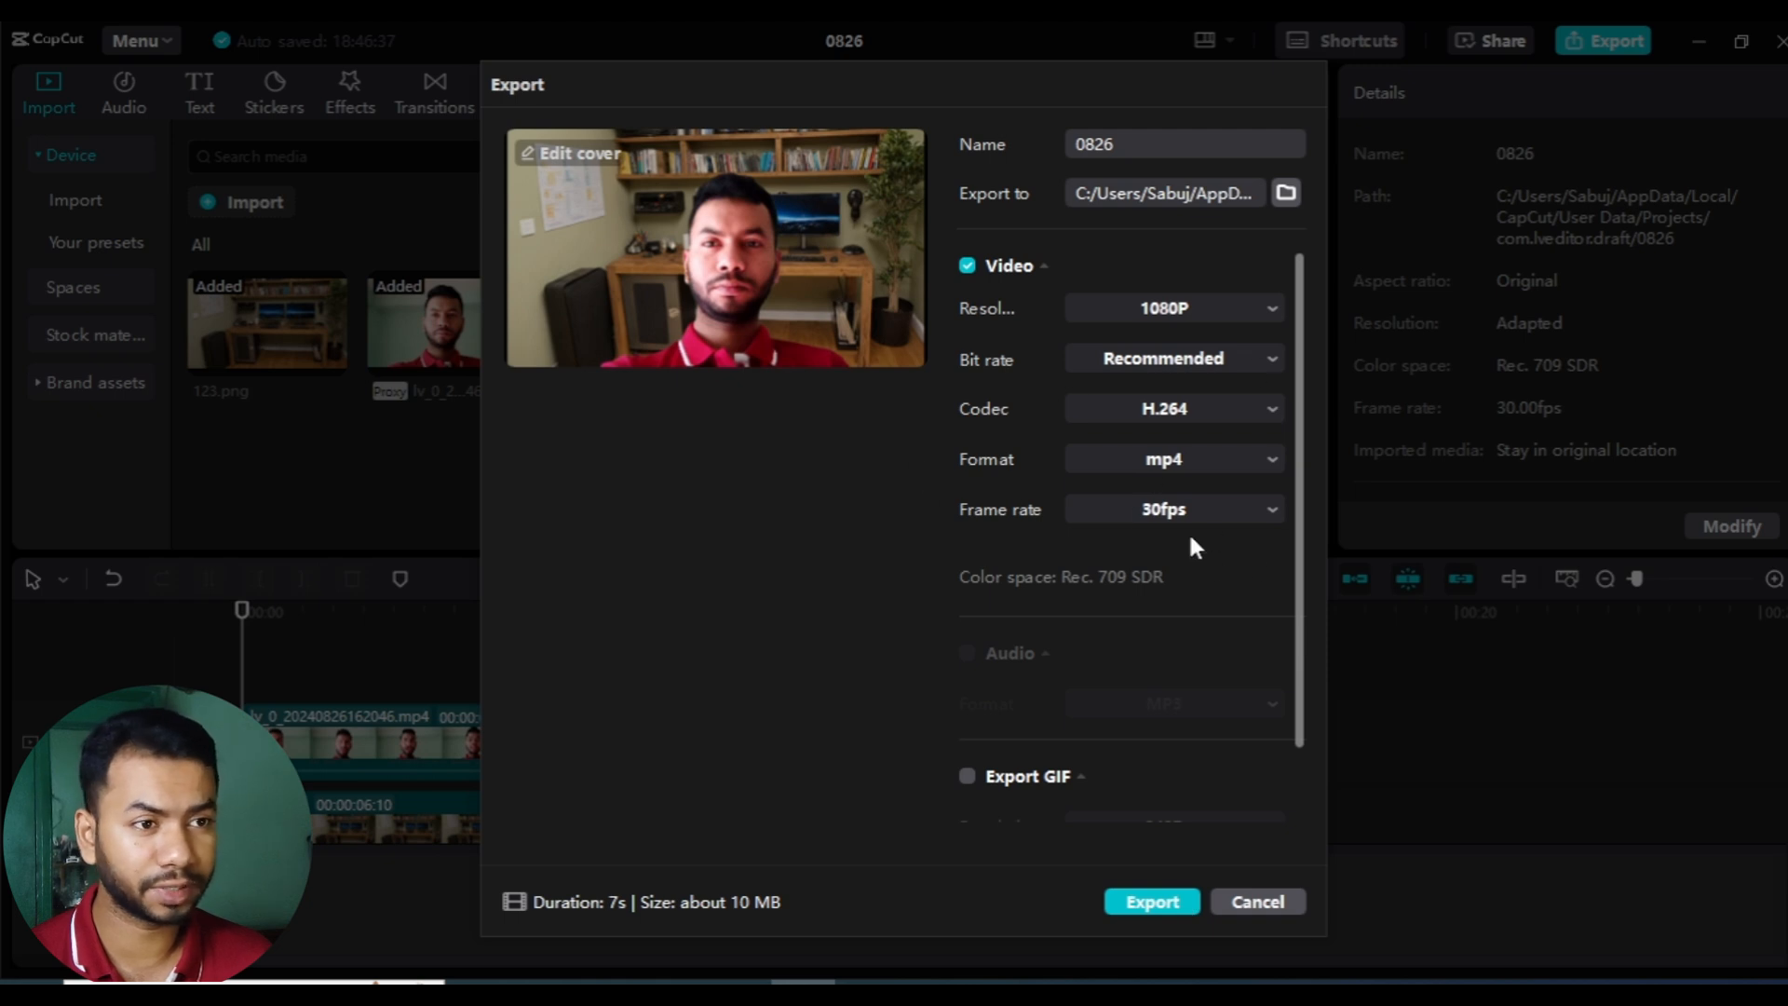
scroll(1266, 562, down, 1)
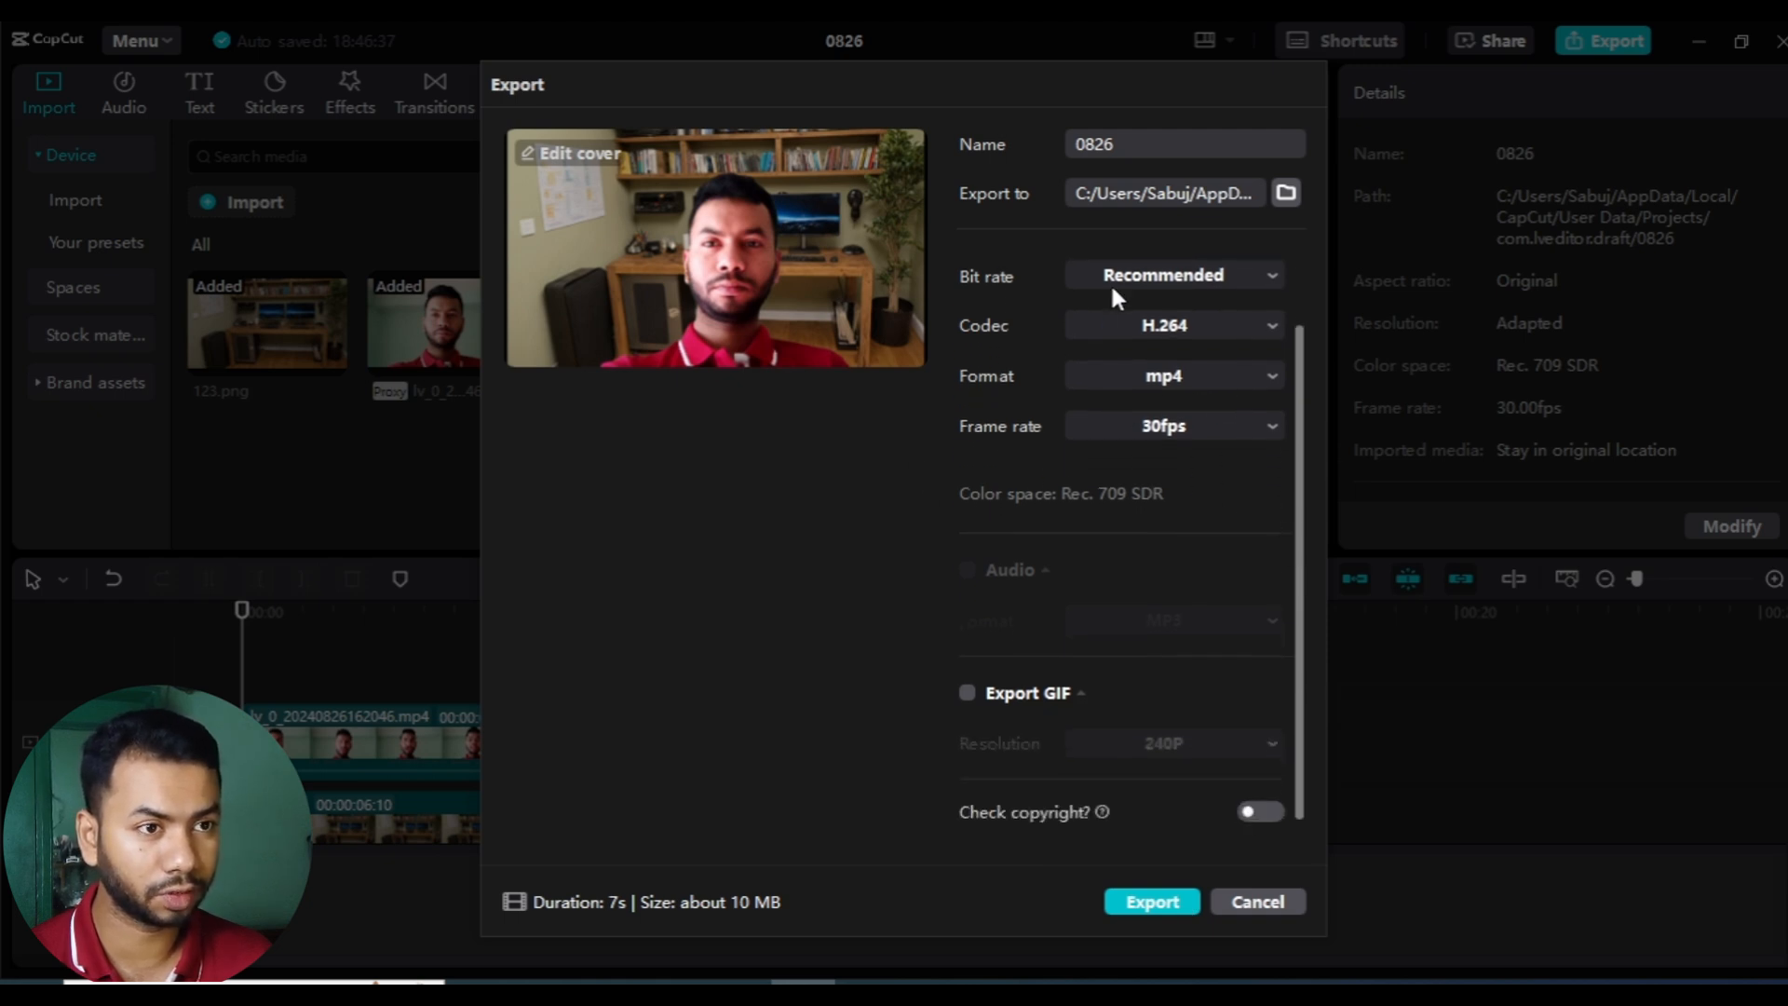
scroll(1240, 508, up, 1)
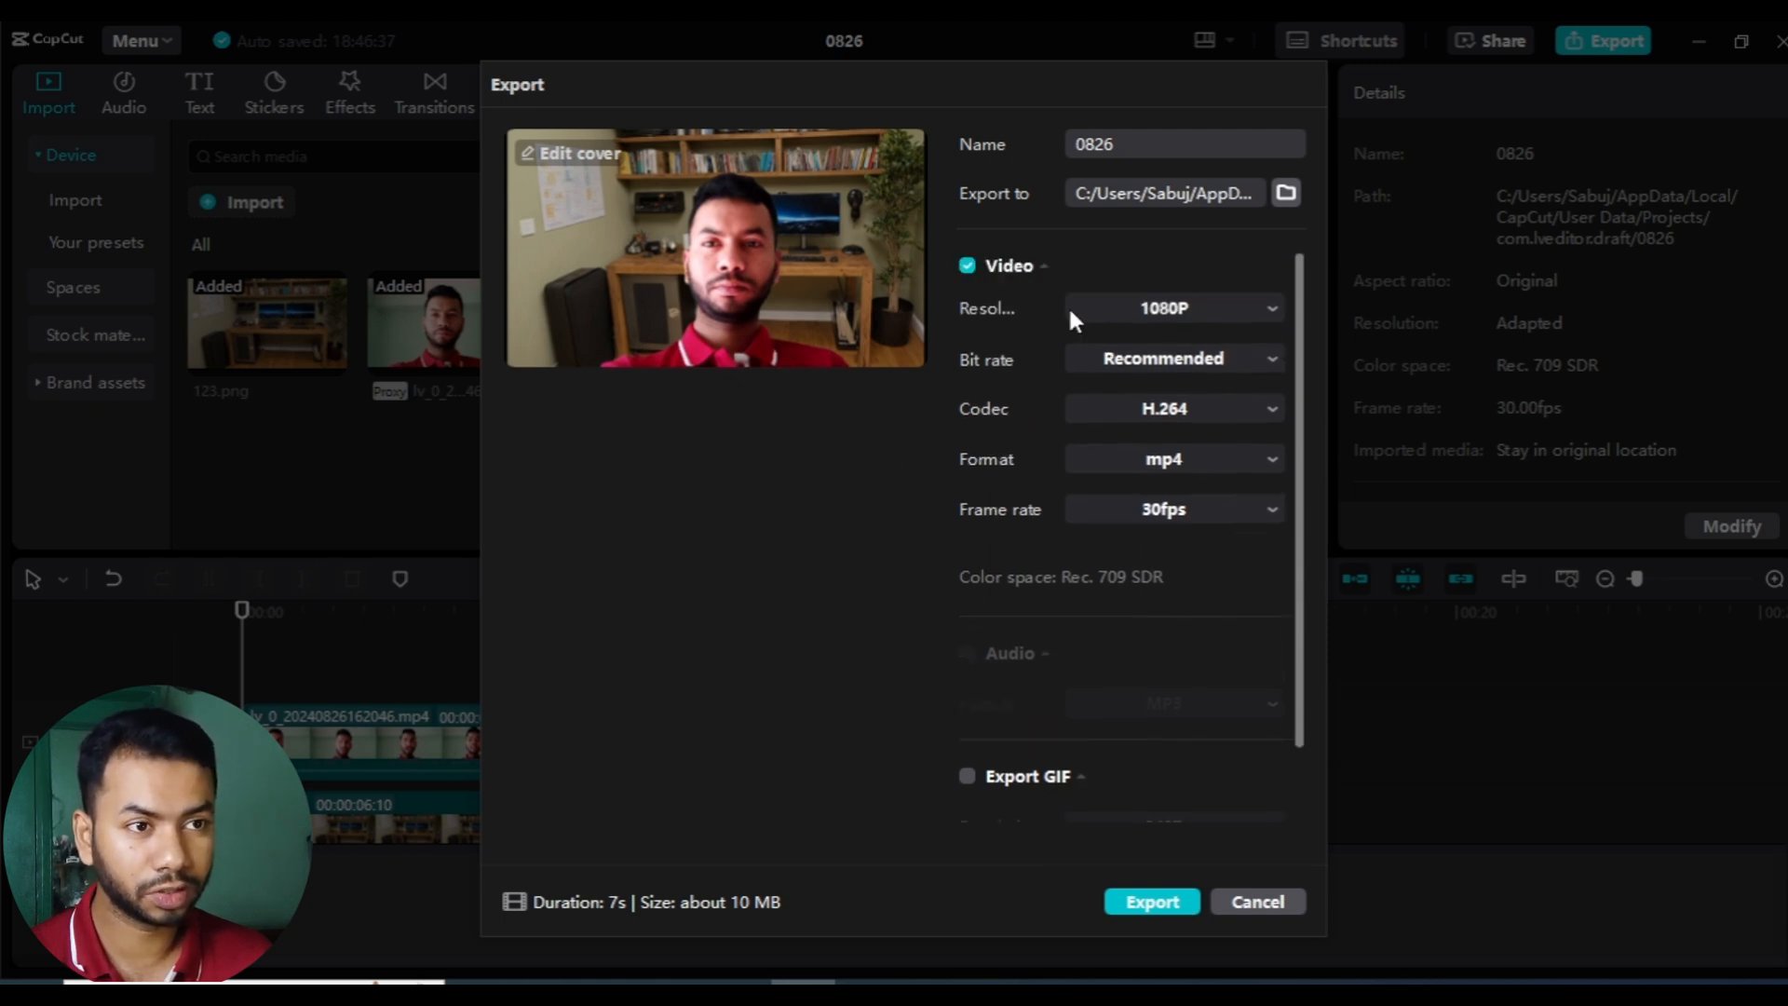
click(1218, 313)
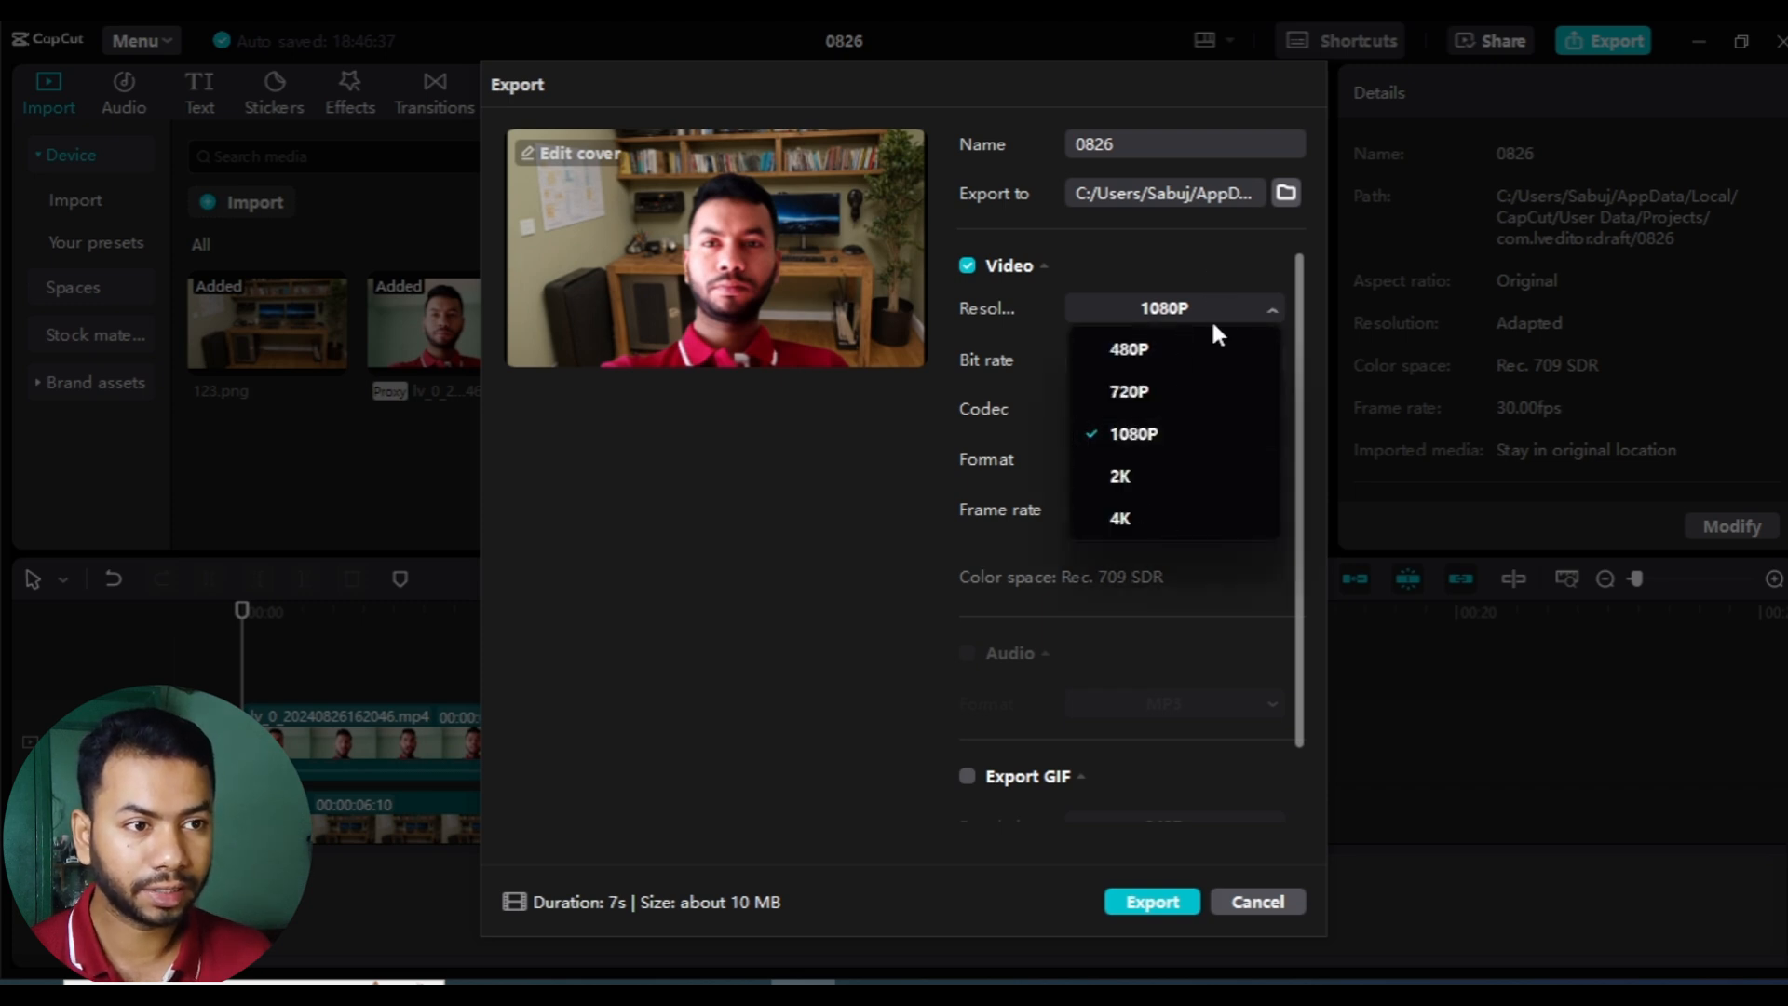
click(1222, 311)
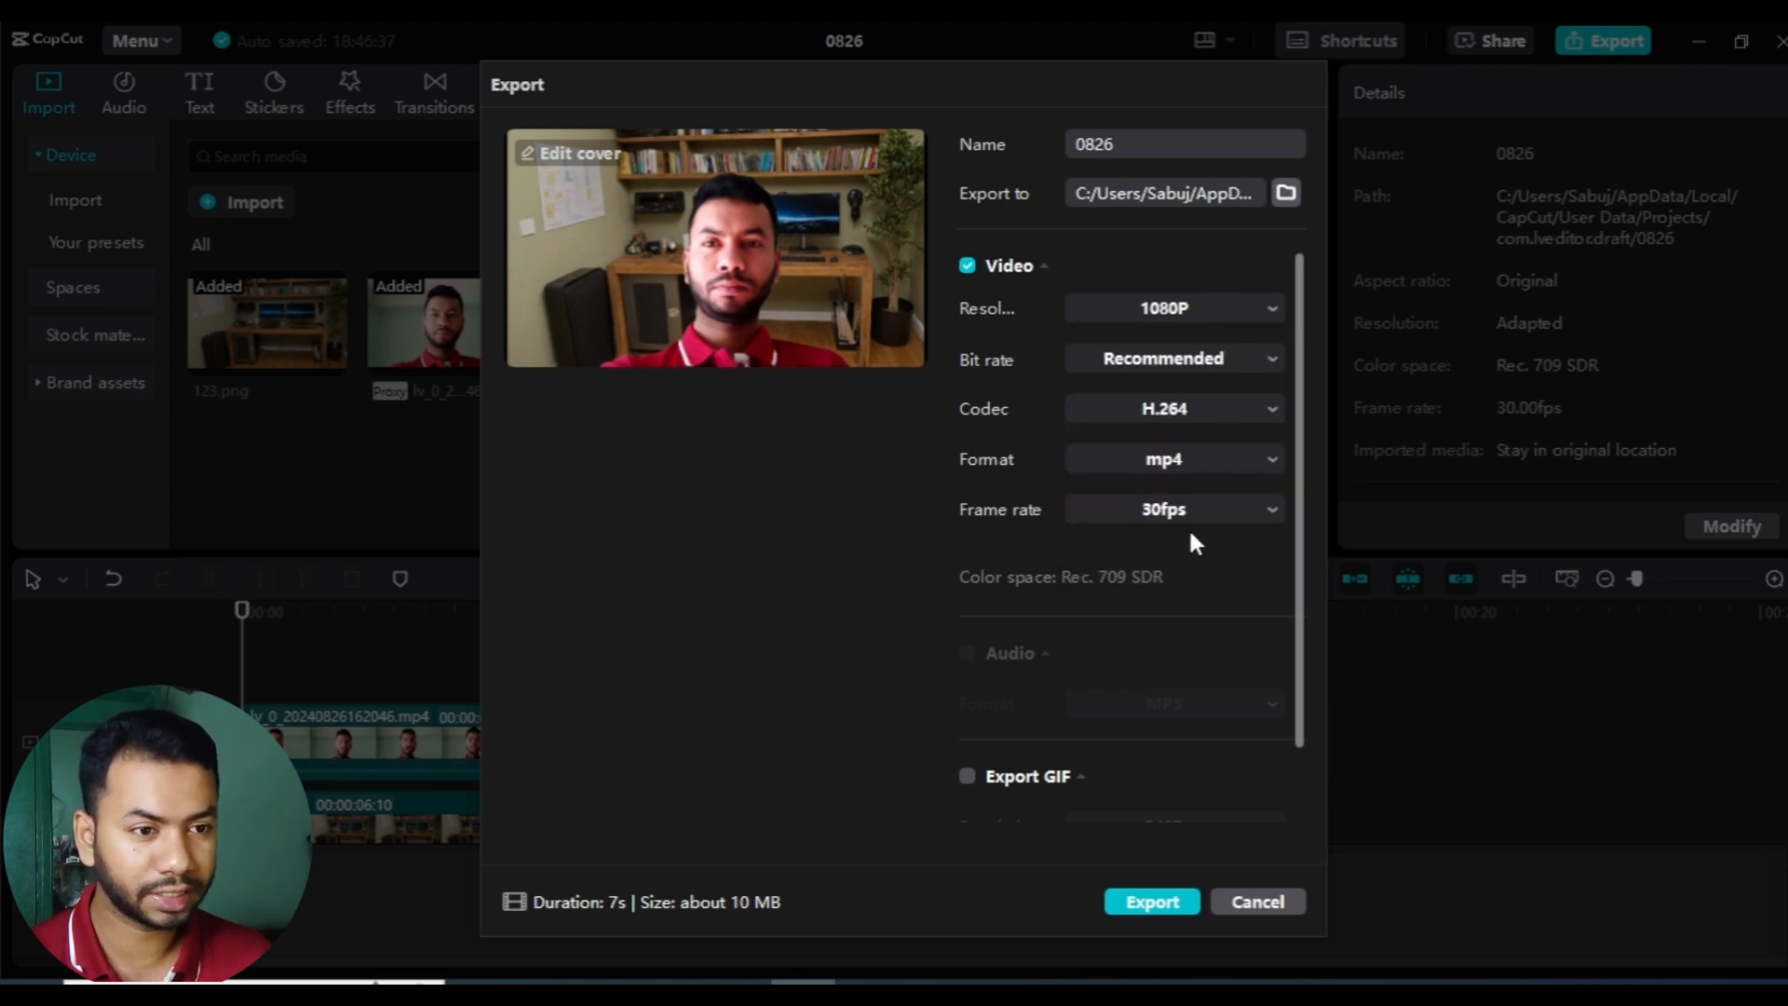
scroll(1211, 563, down, 1)
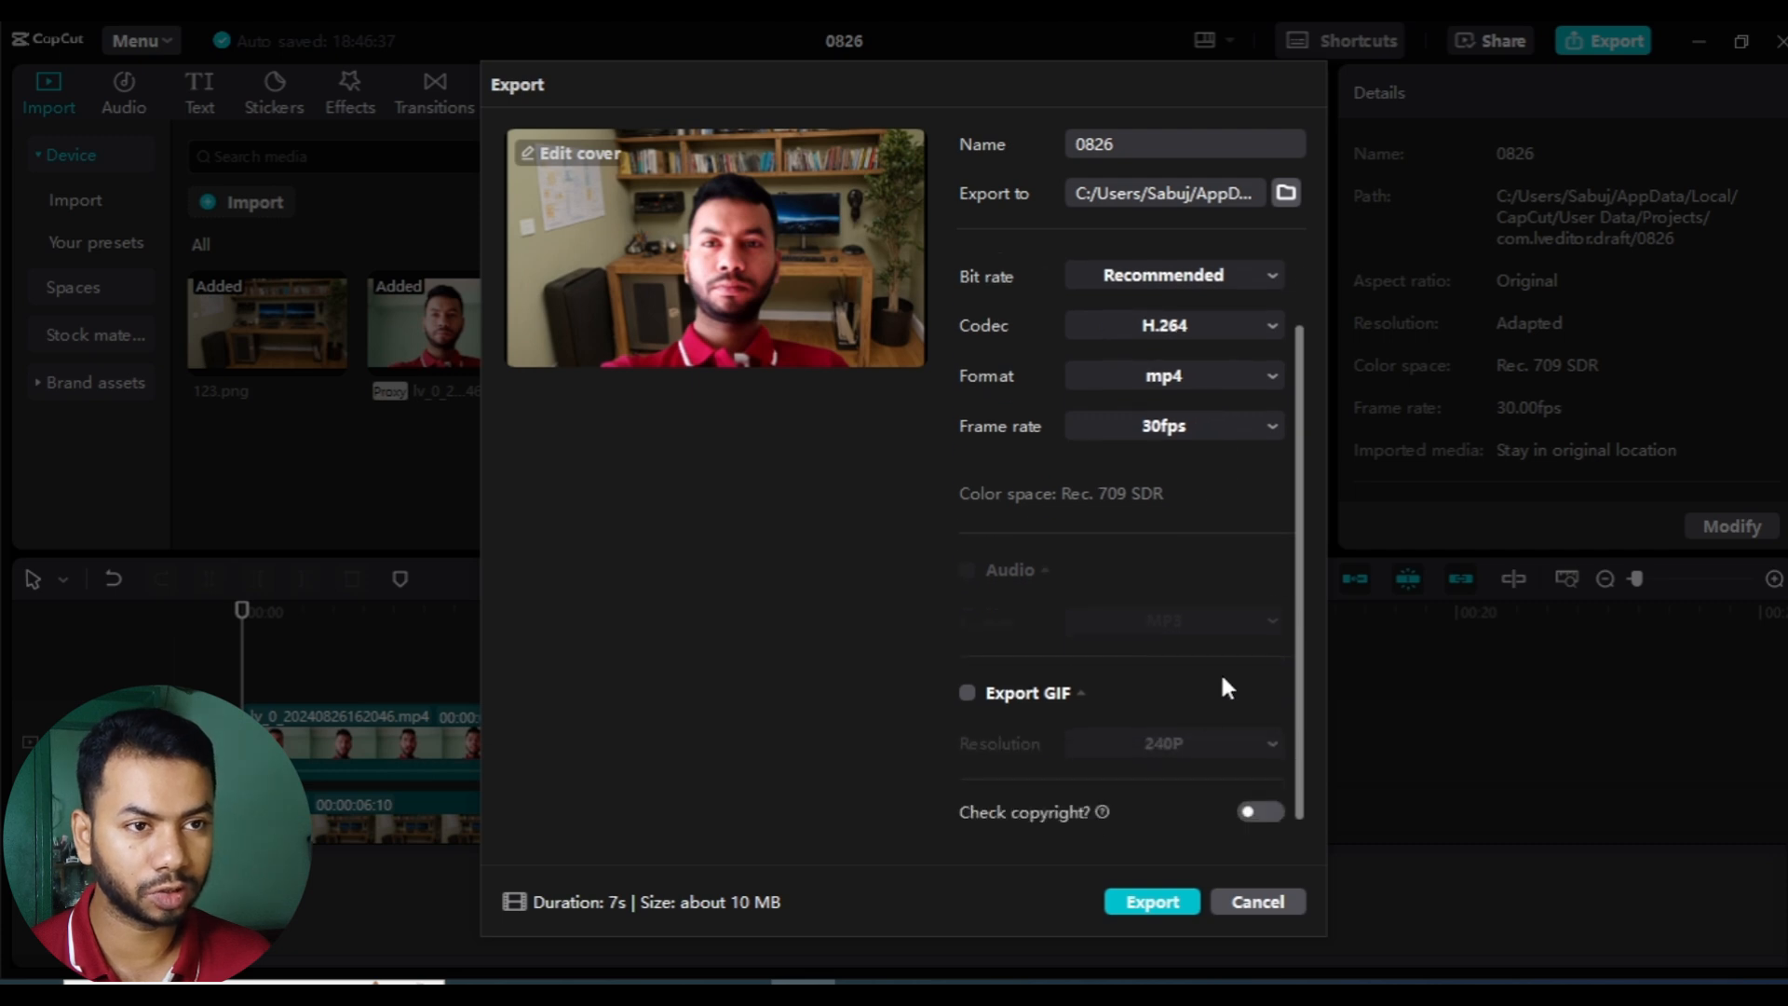
scroll(1229, 512, up, 1)
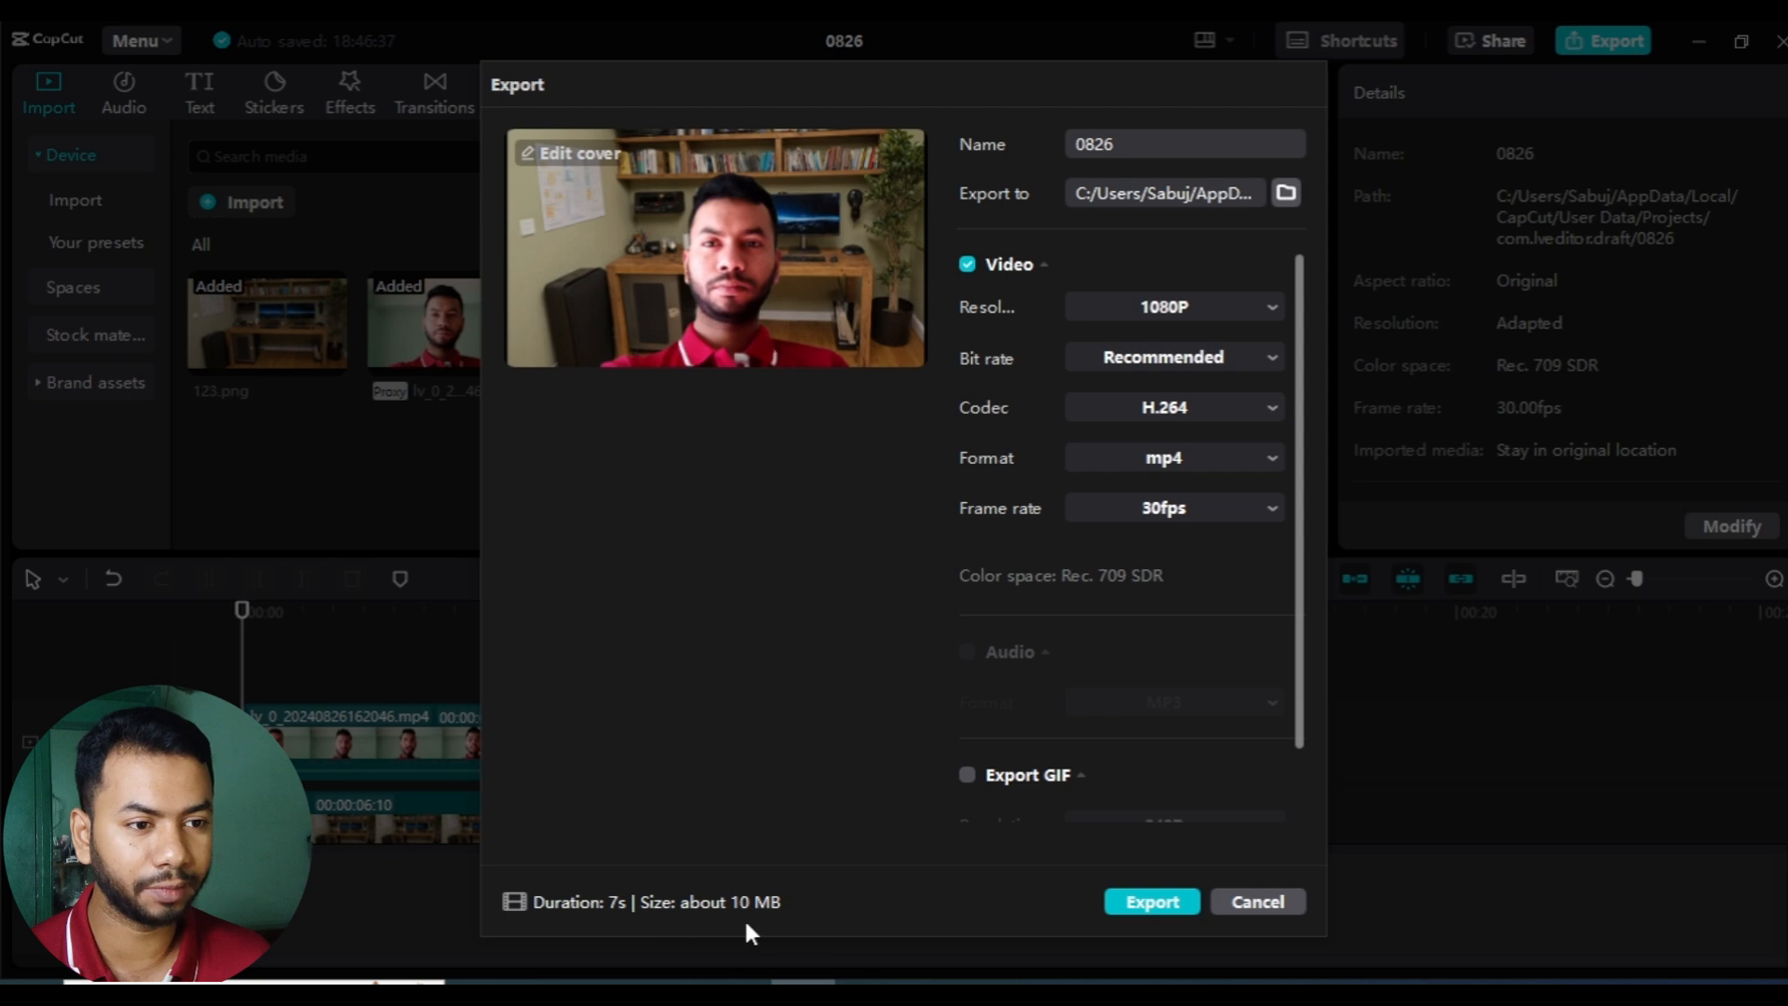
click(1150, 901)
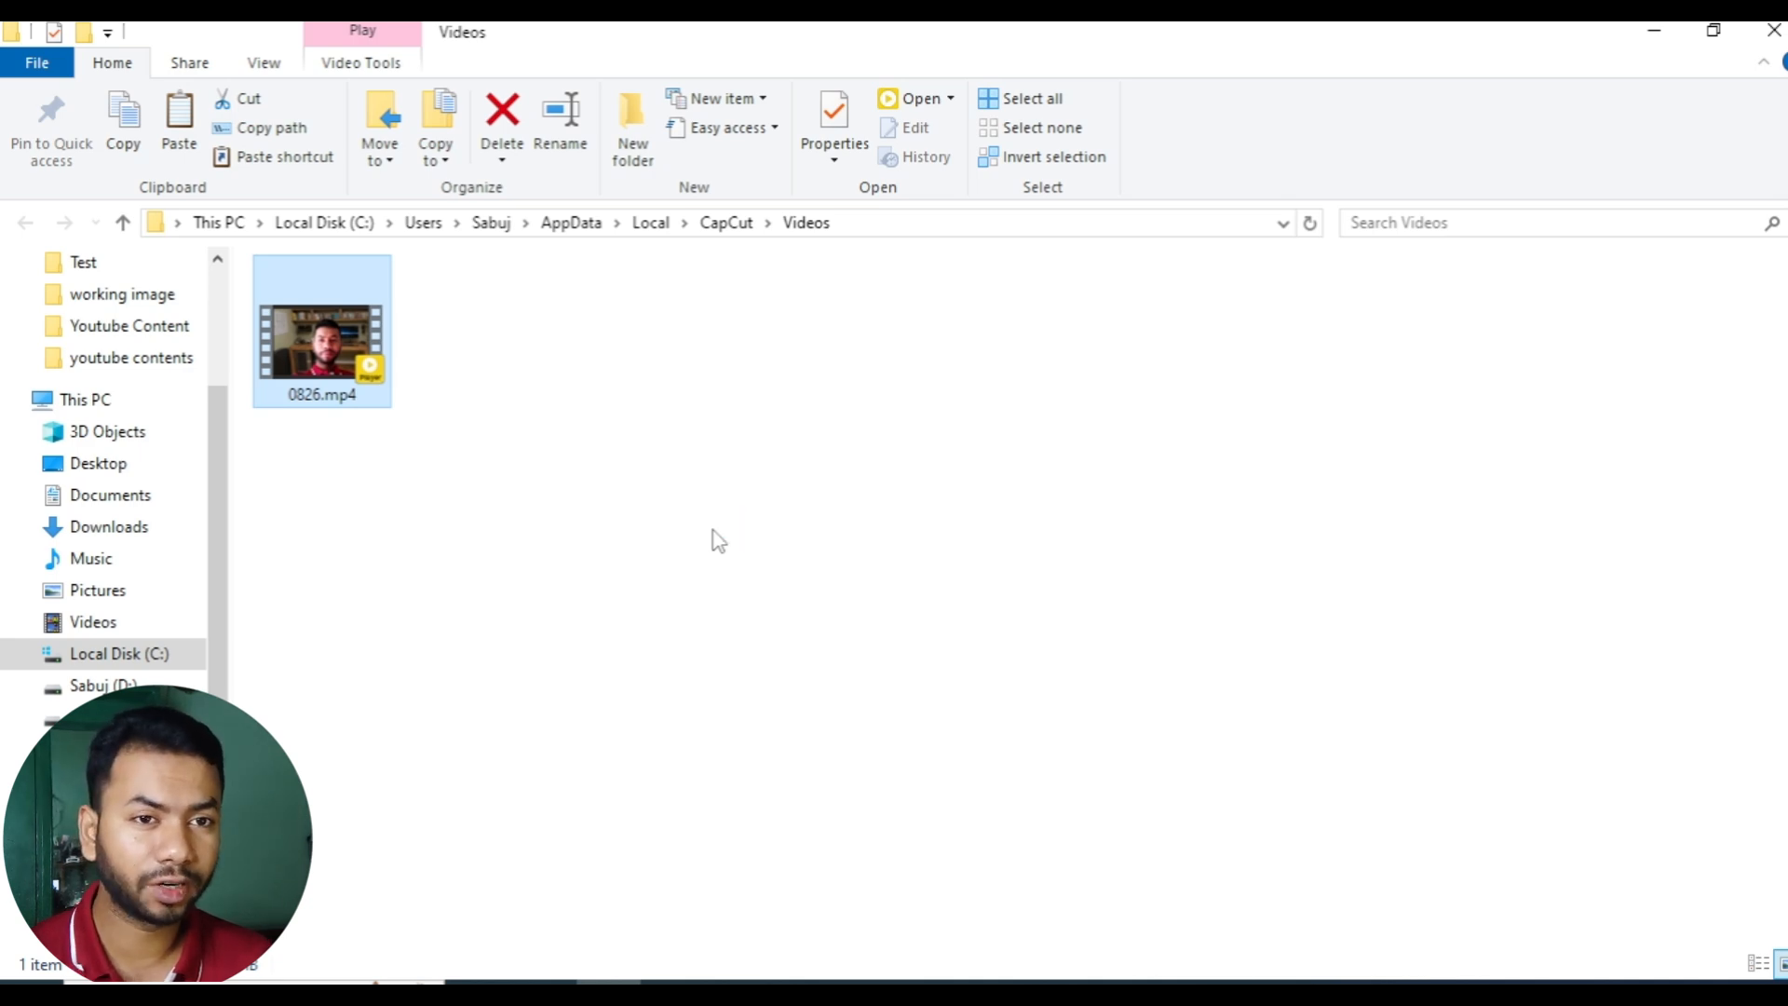
scroll(716, 540, down, 11)
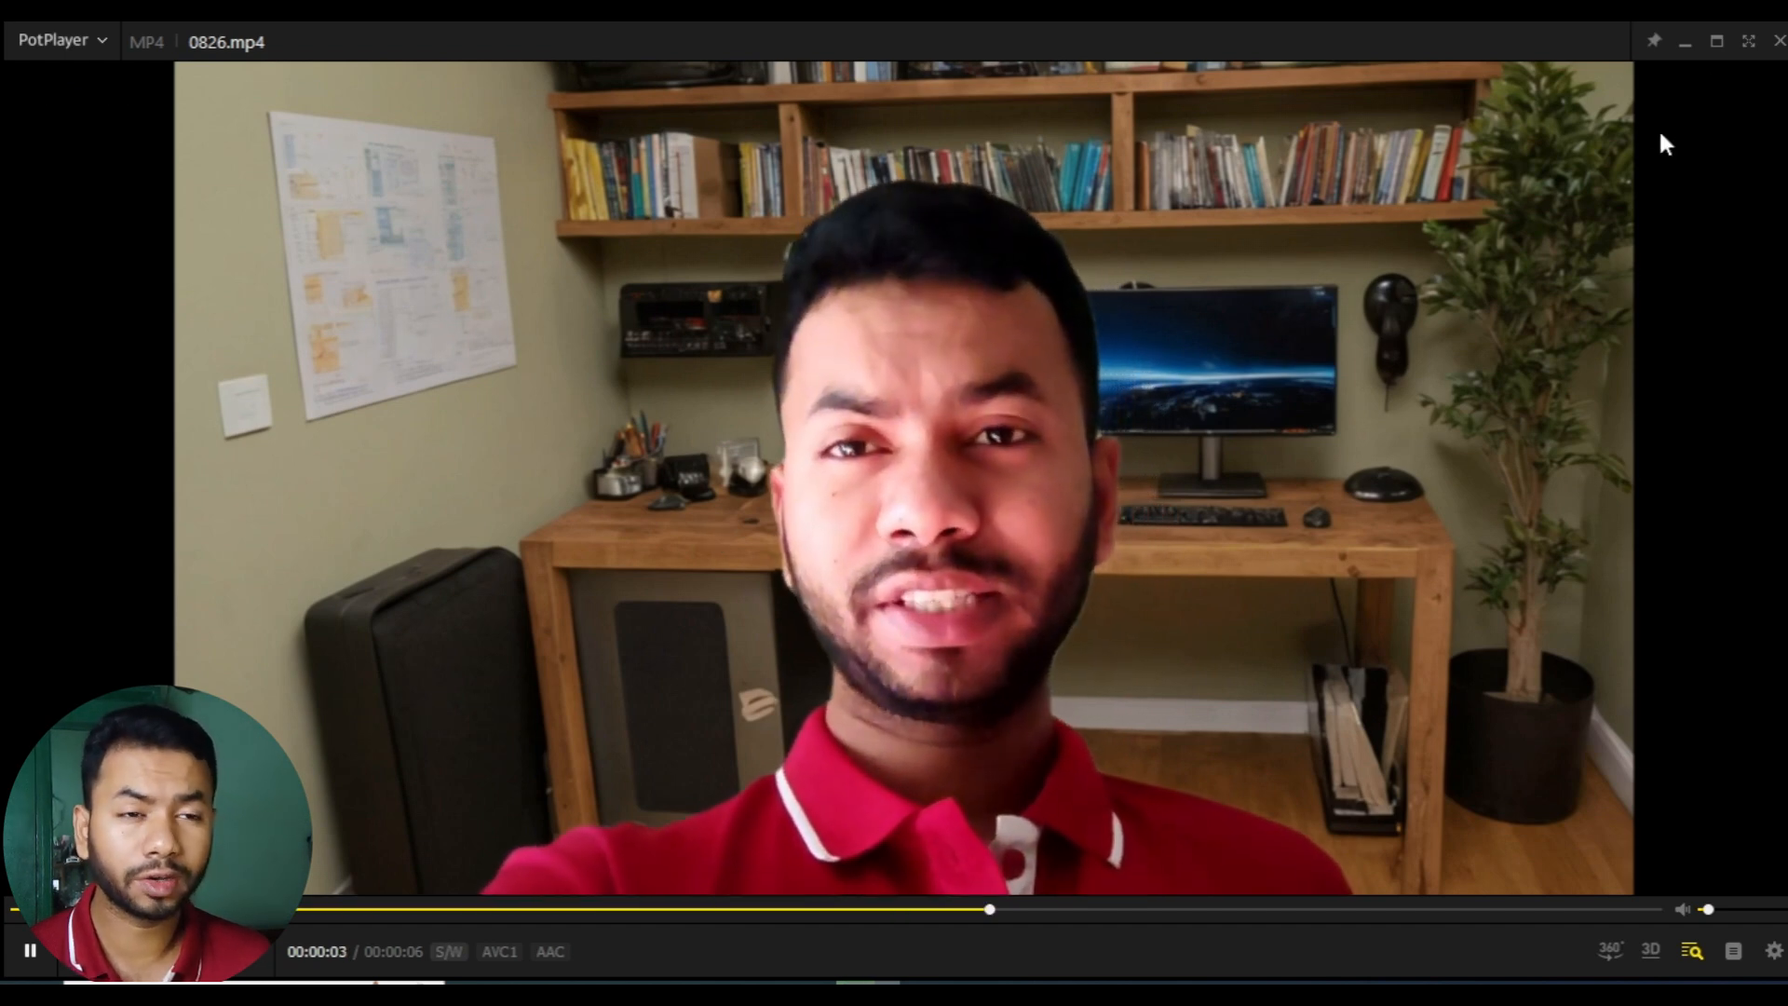
click(1778, 41)
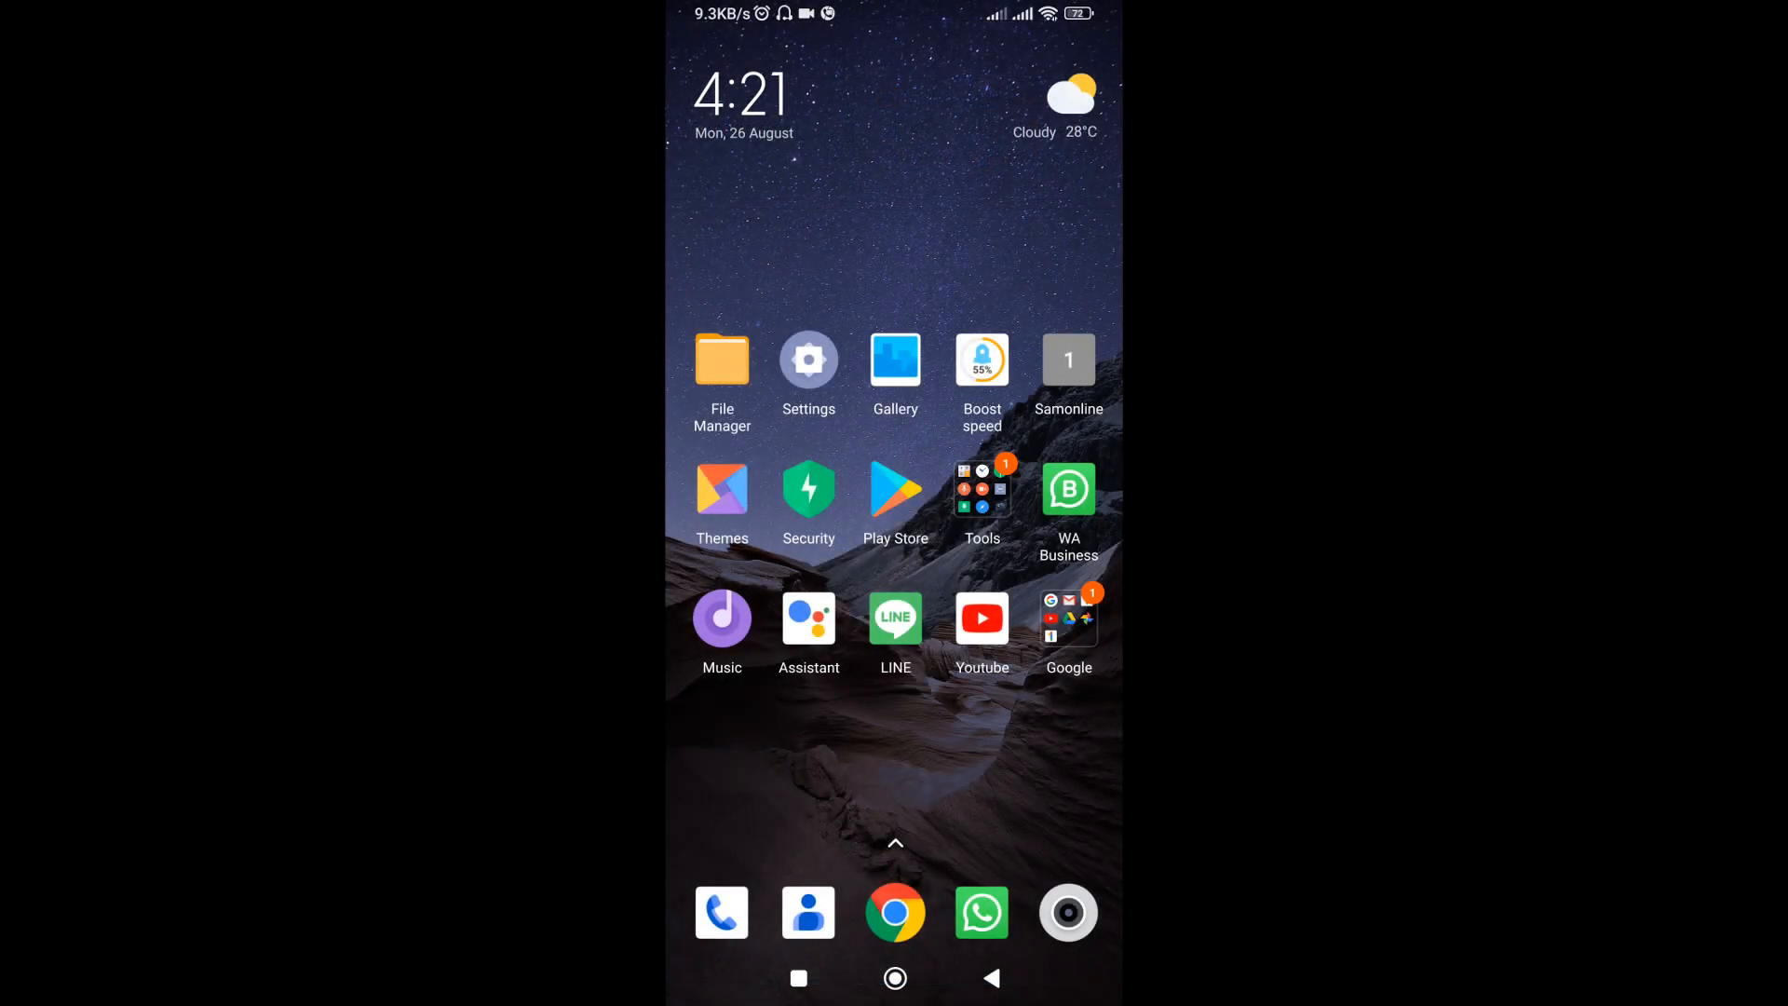
- Switch to the CapCut mobile app on the phone and start a new project with the green-wall talking-head video
drag(895, 791, 895, 419)
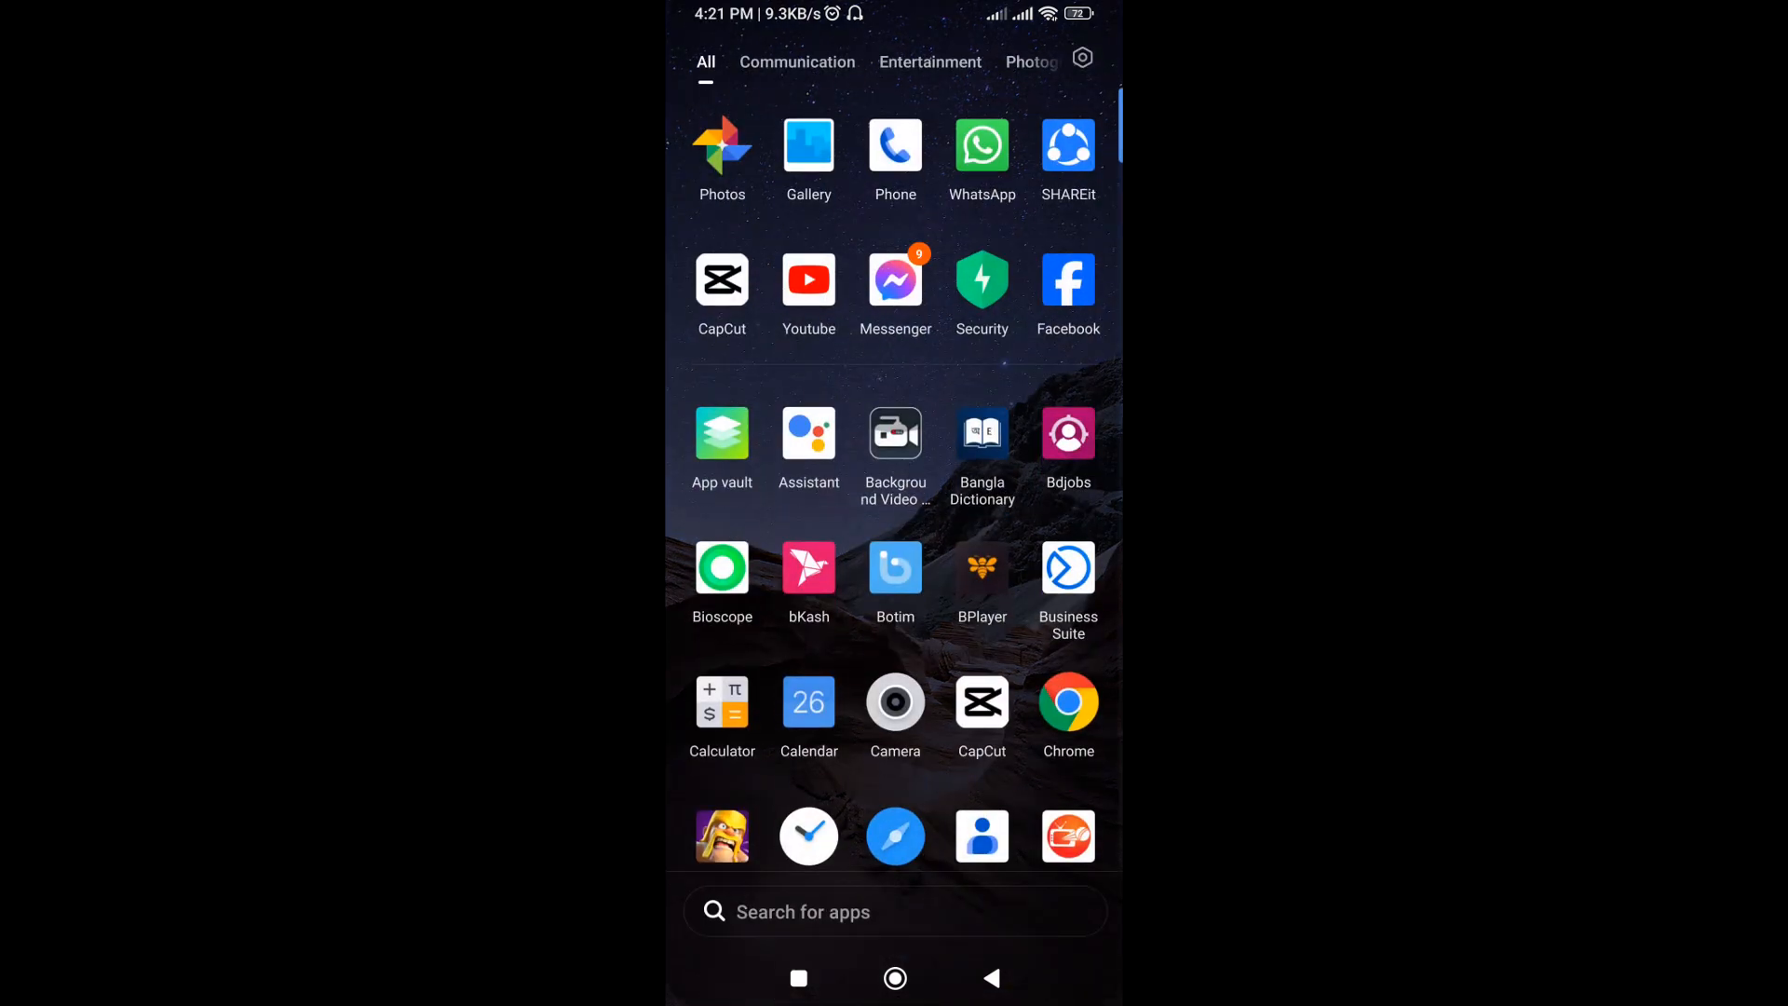
click(721, 280)
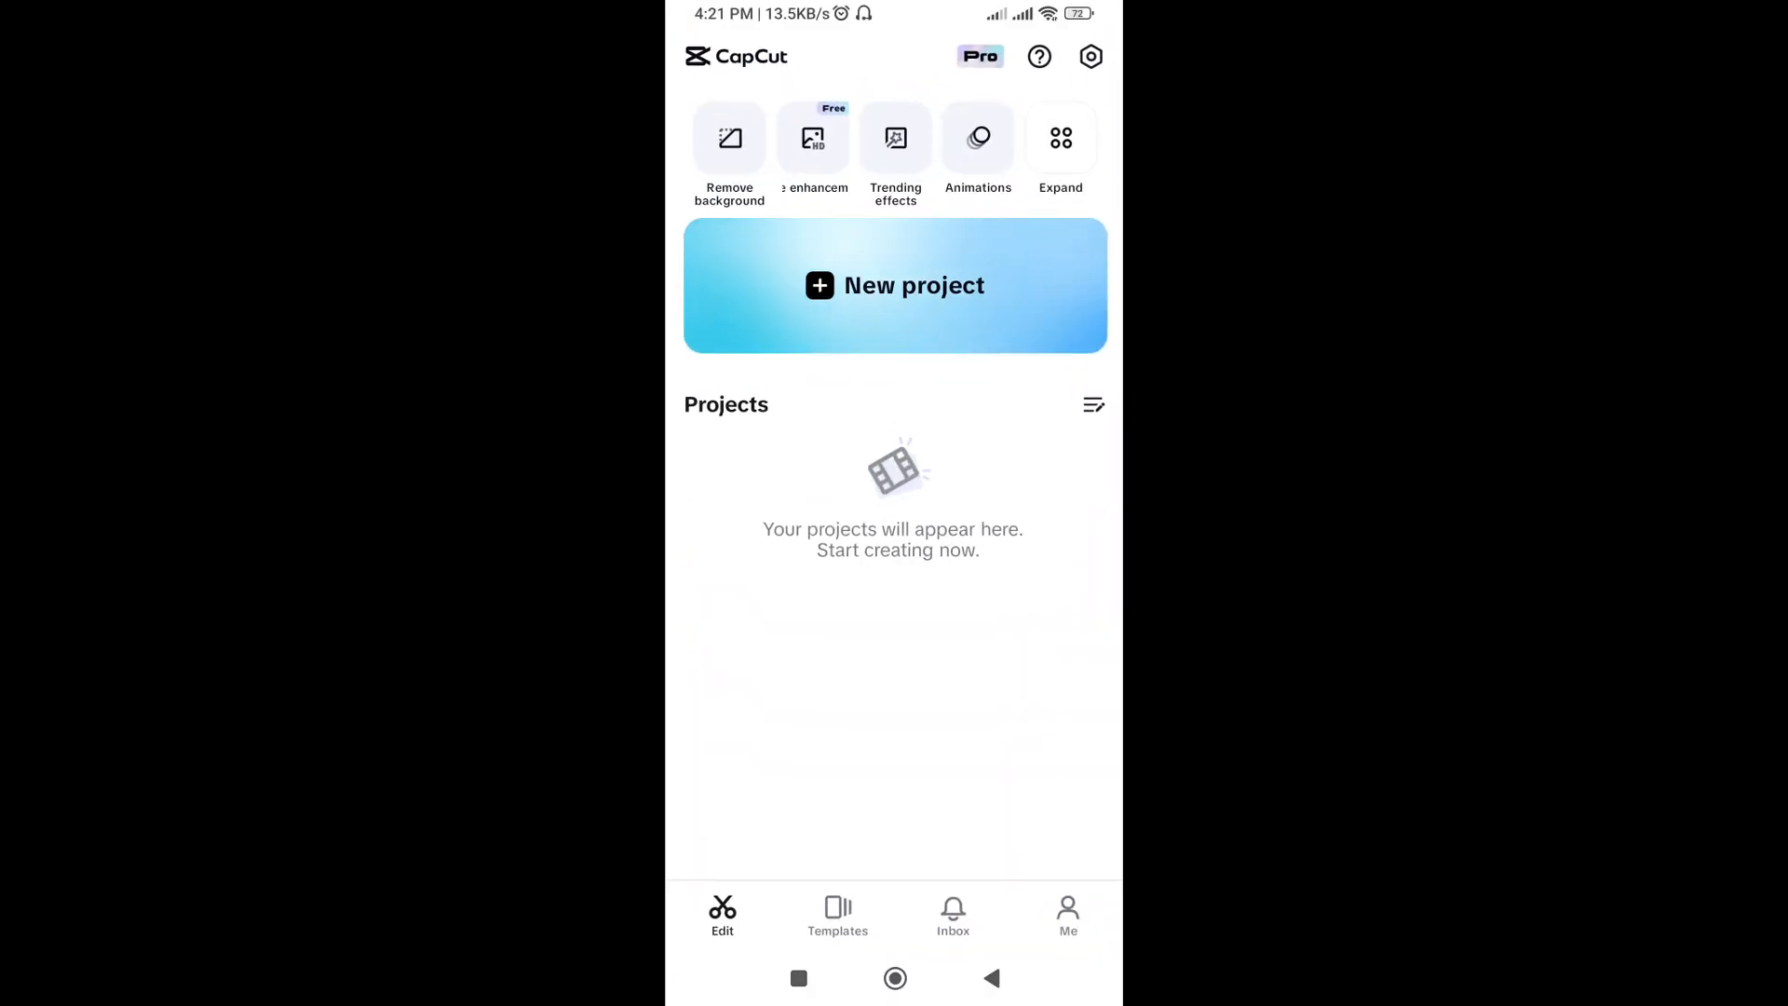
click(895, 285)
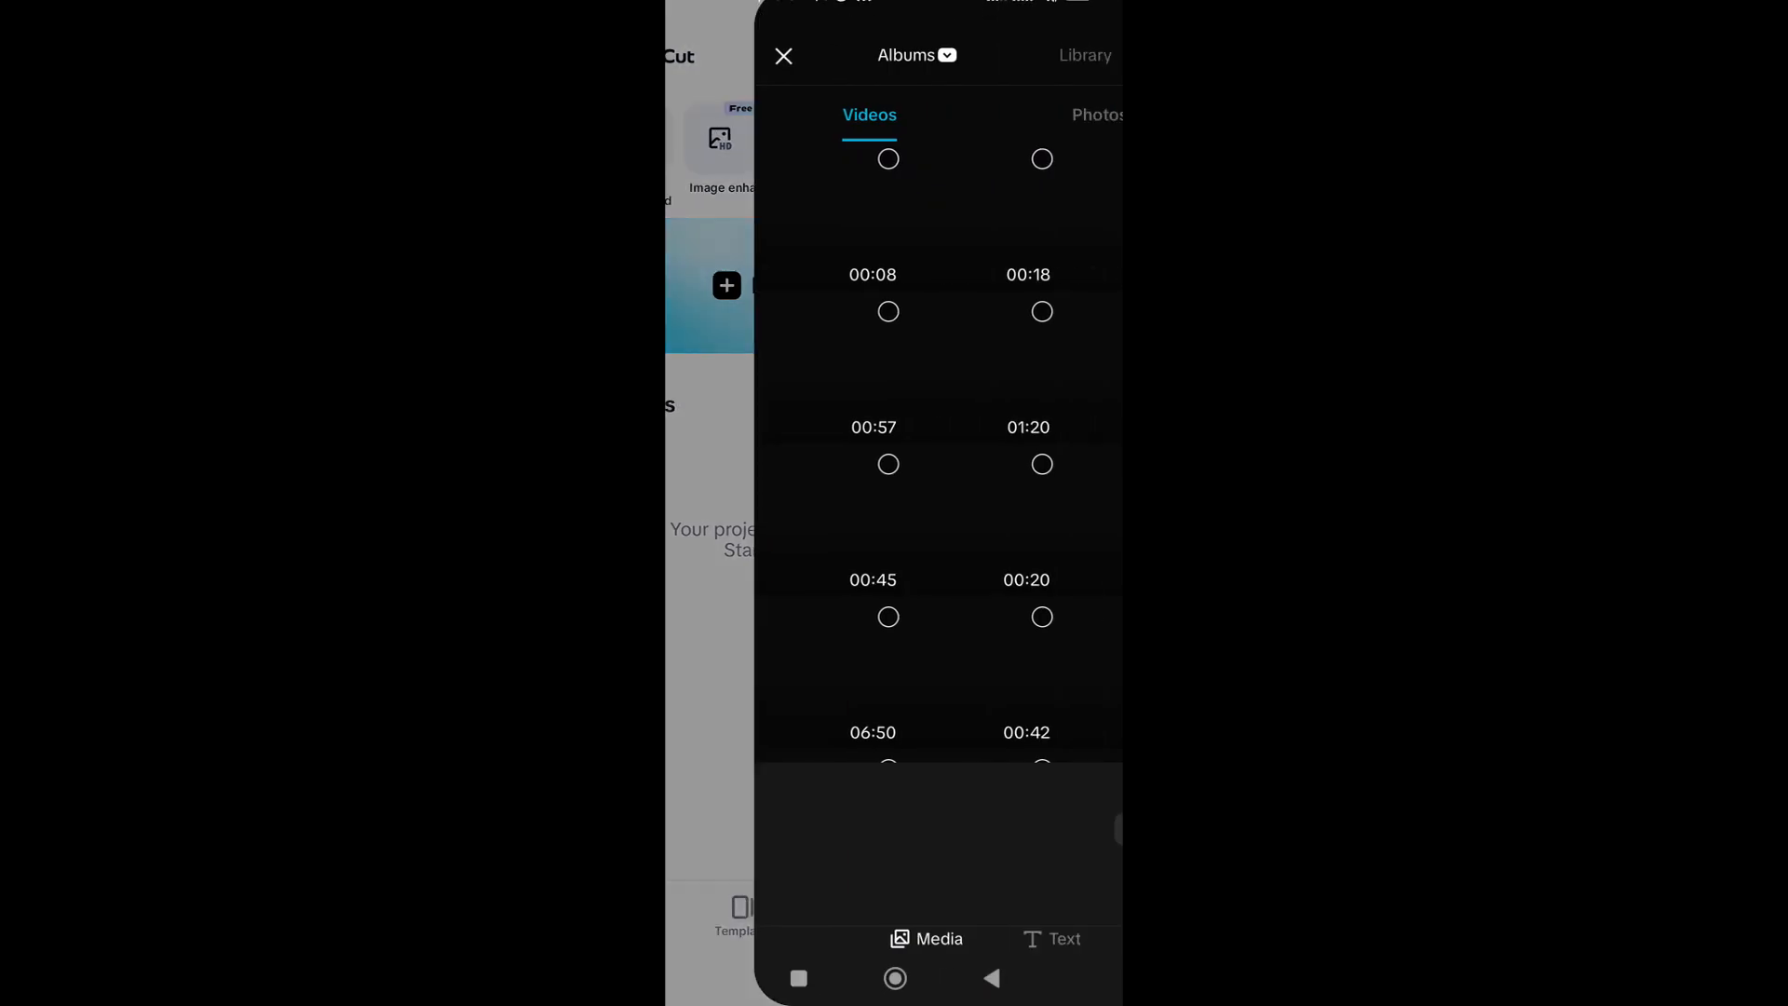
click(740, 216)
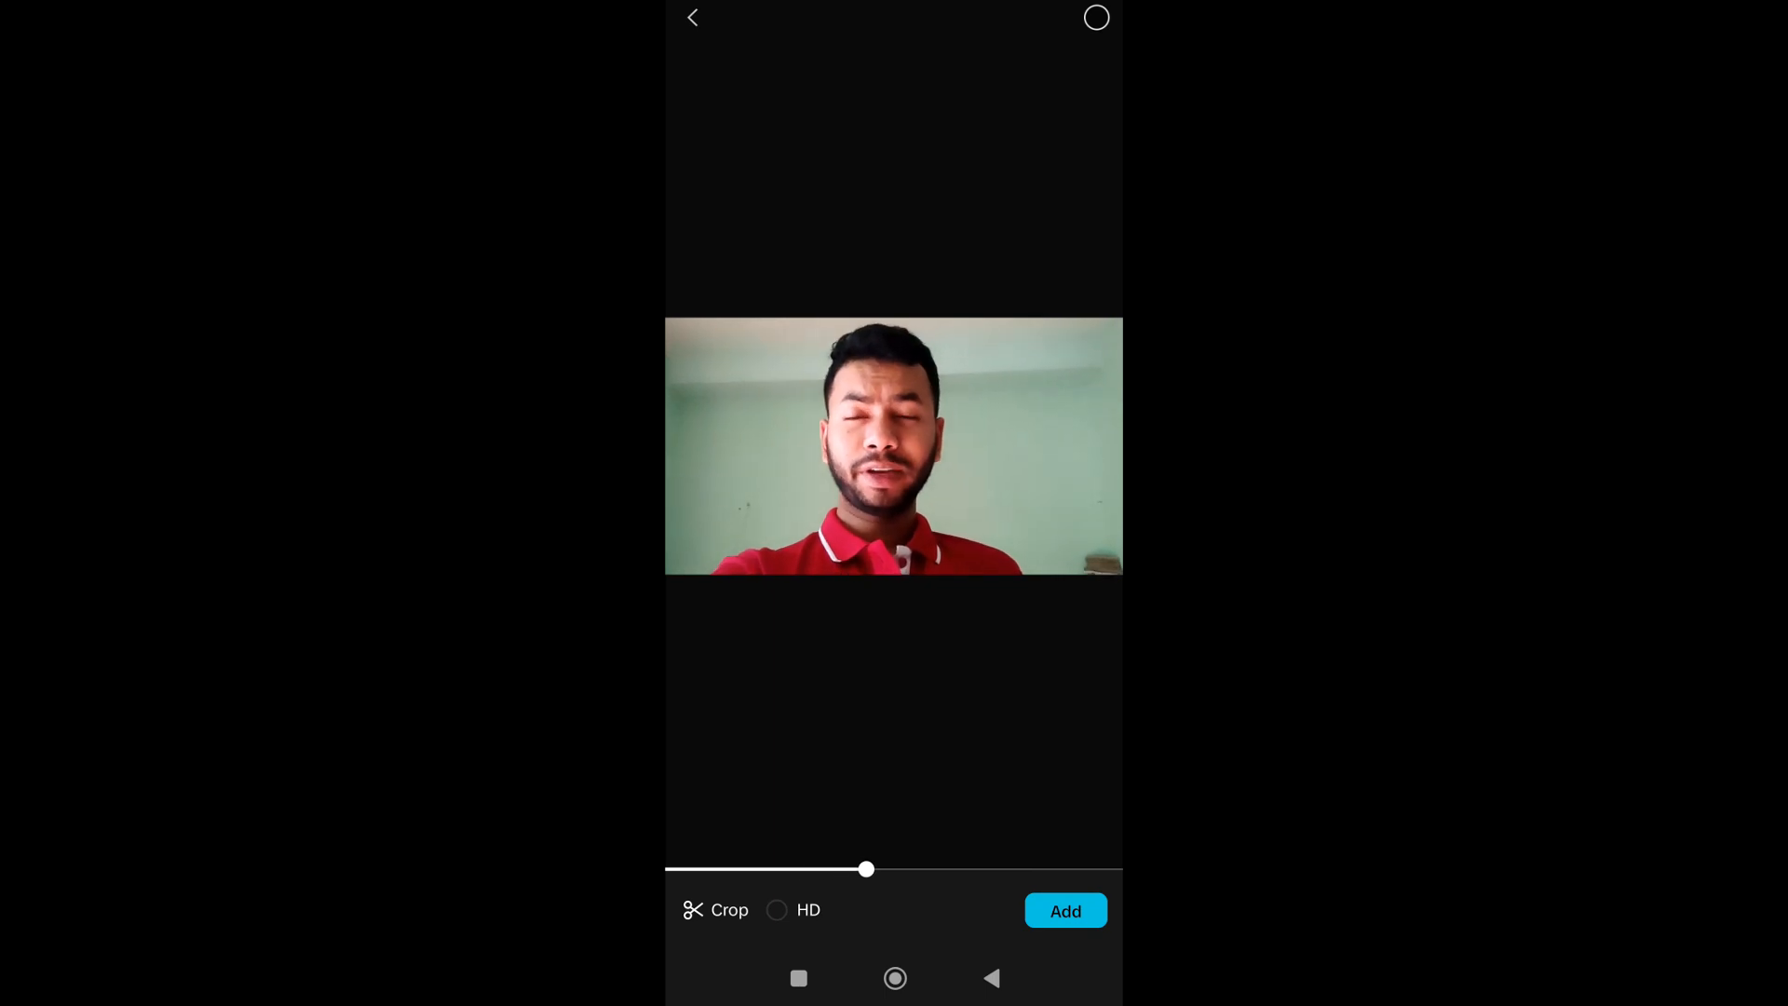
drag(1117, 447, 1043, 447)
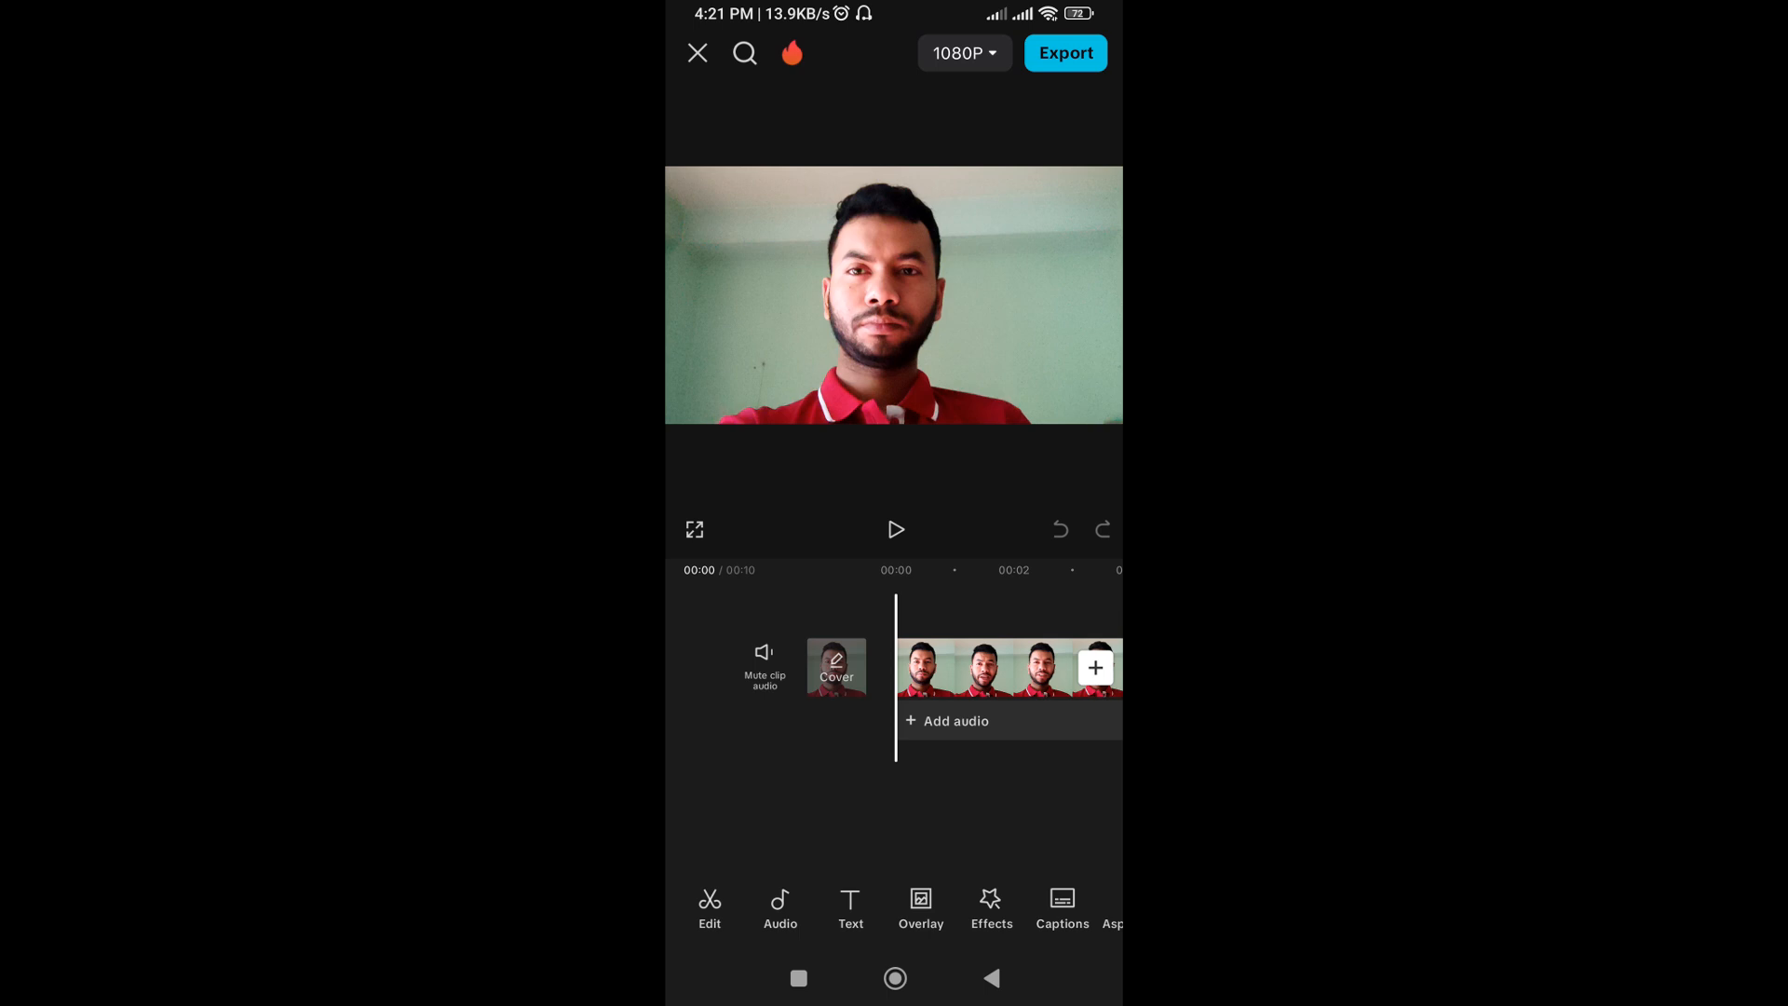
- Select the talking-head clip in the timeline and open its background removal options
click(987, 666)
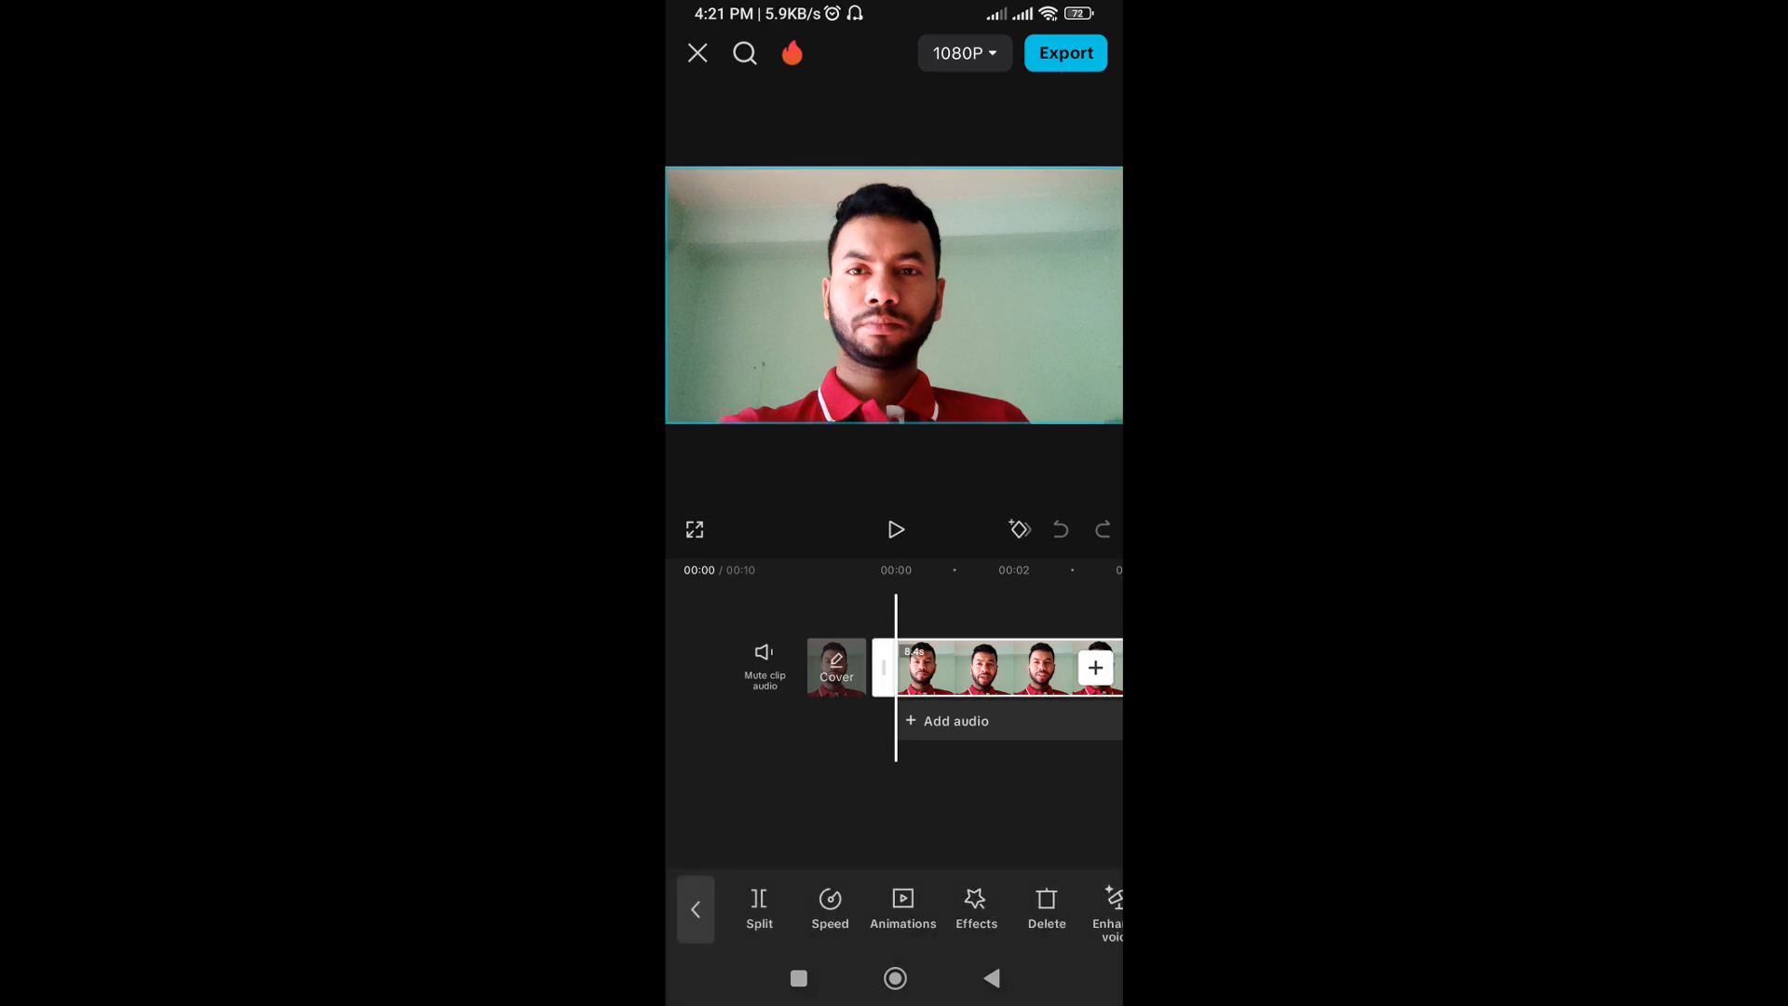
drag(1025, 908, 838, 908)
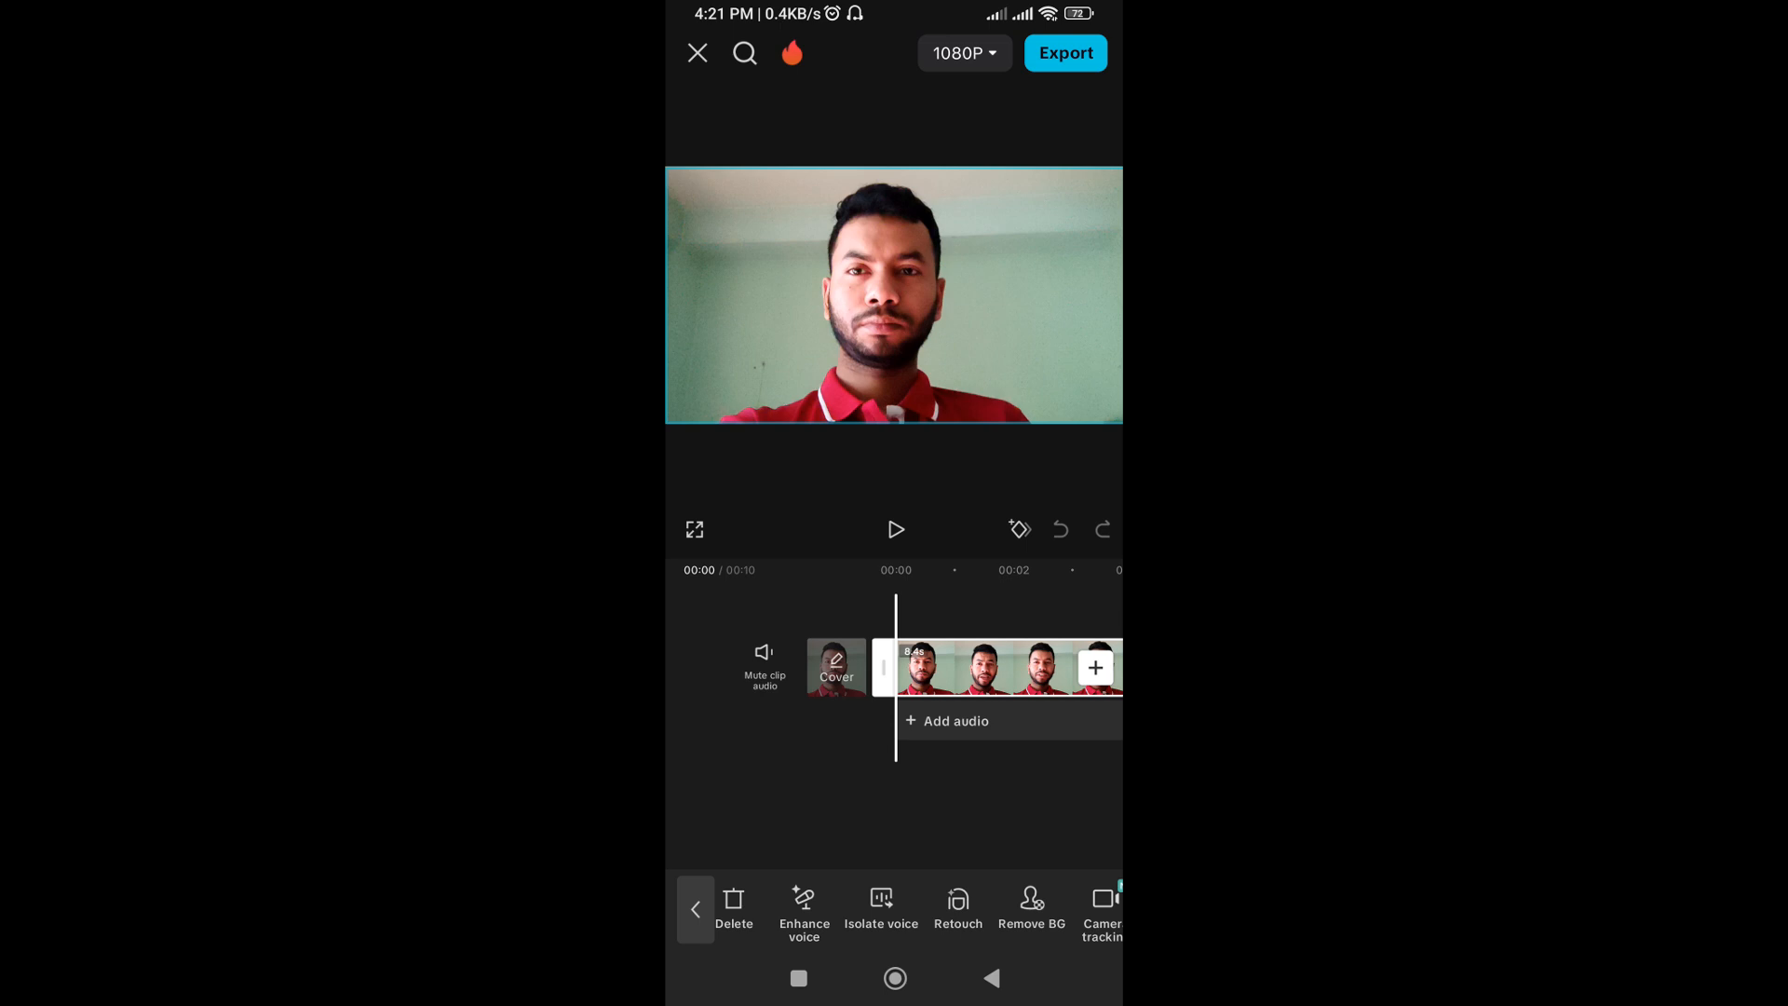
click(1031, 908)
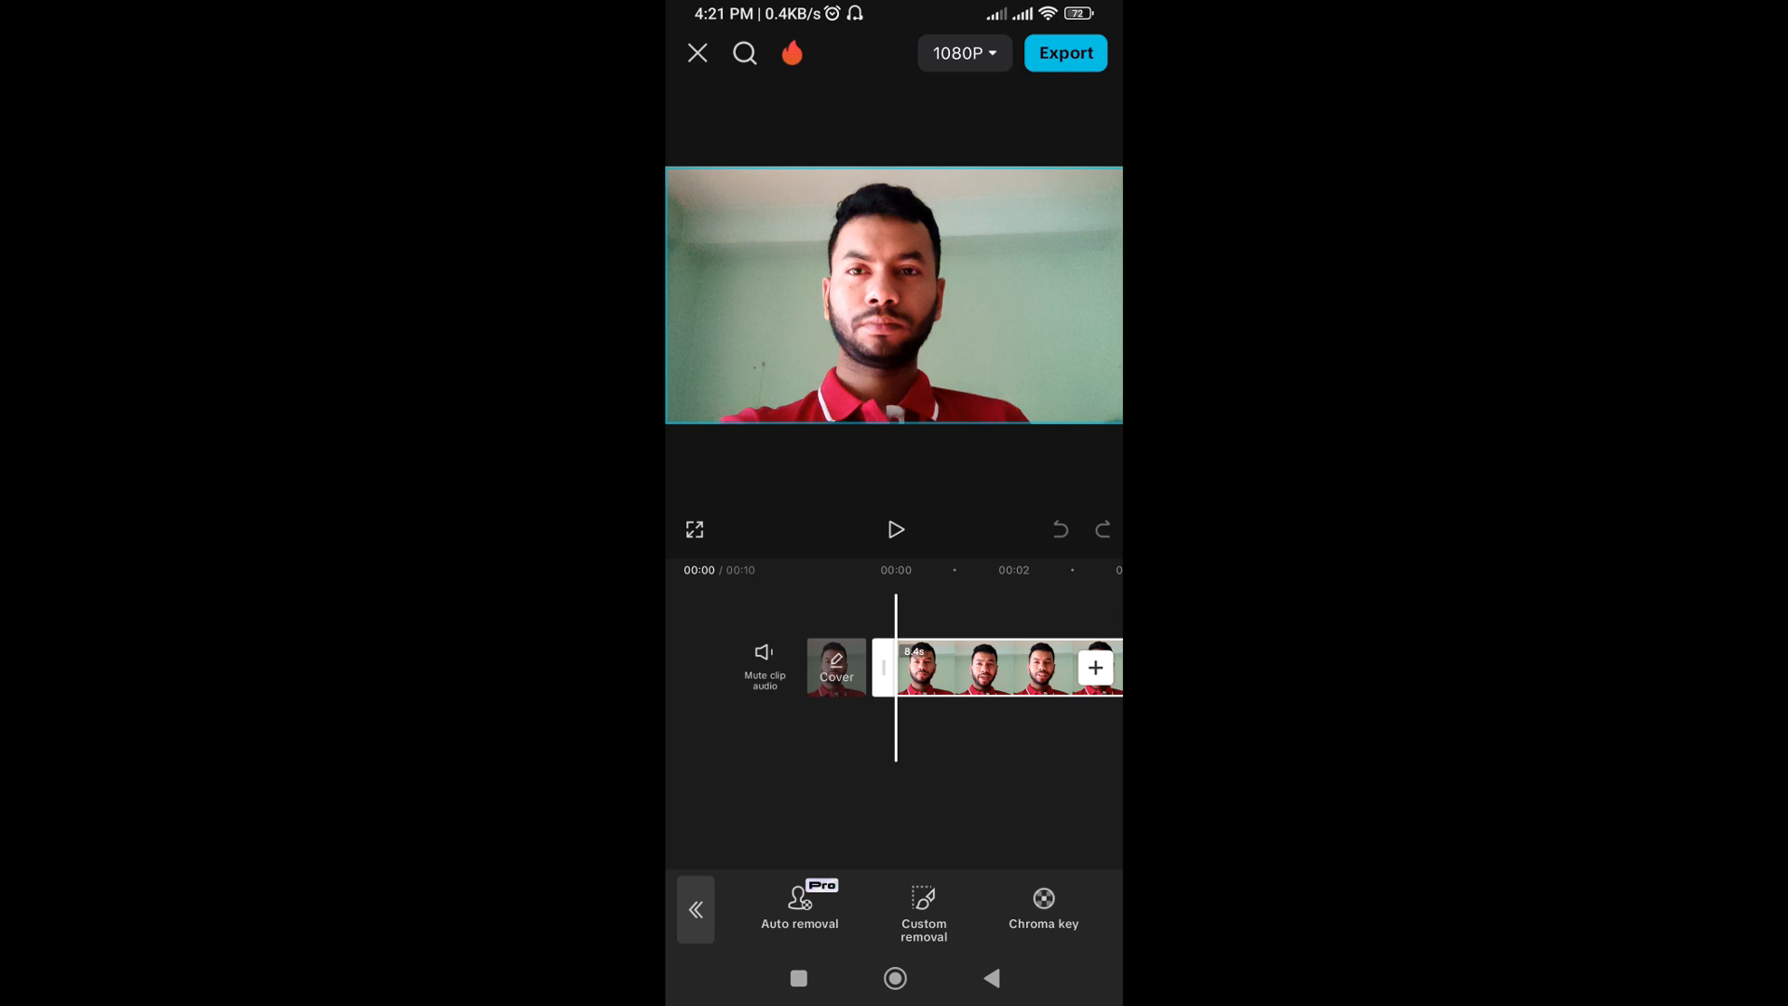
- Try Auto removal on the clip's background, dismiss the Pro upgrade offer and undo the removal
click(799, 903)
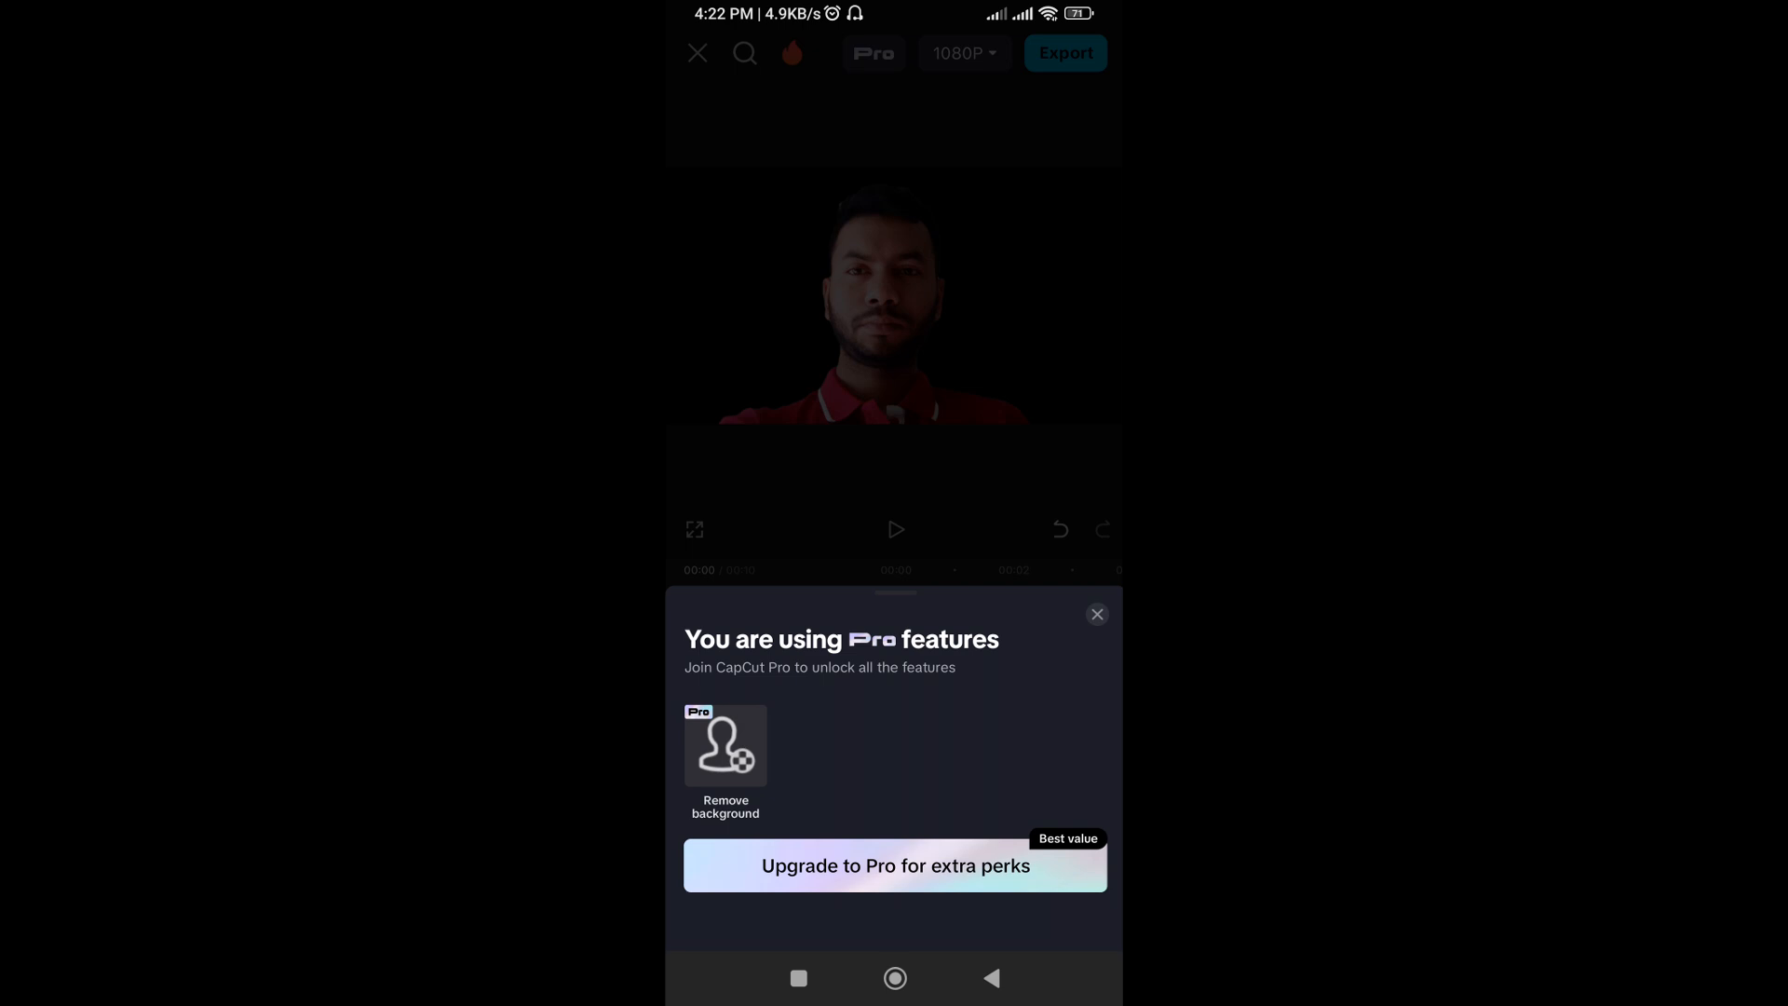
click(1096, 614)
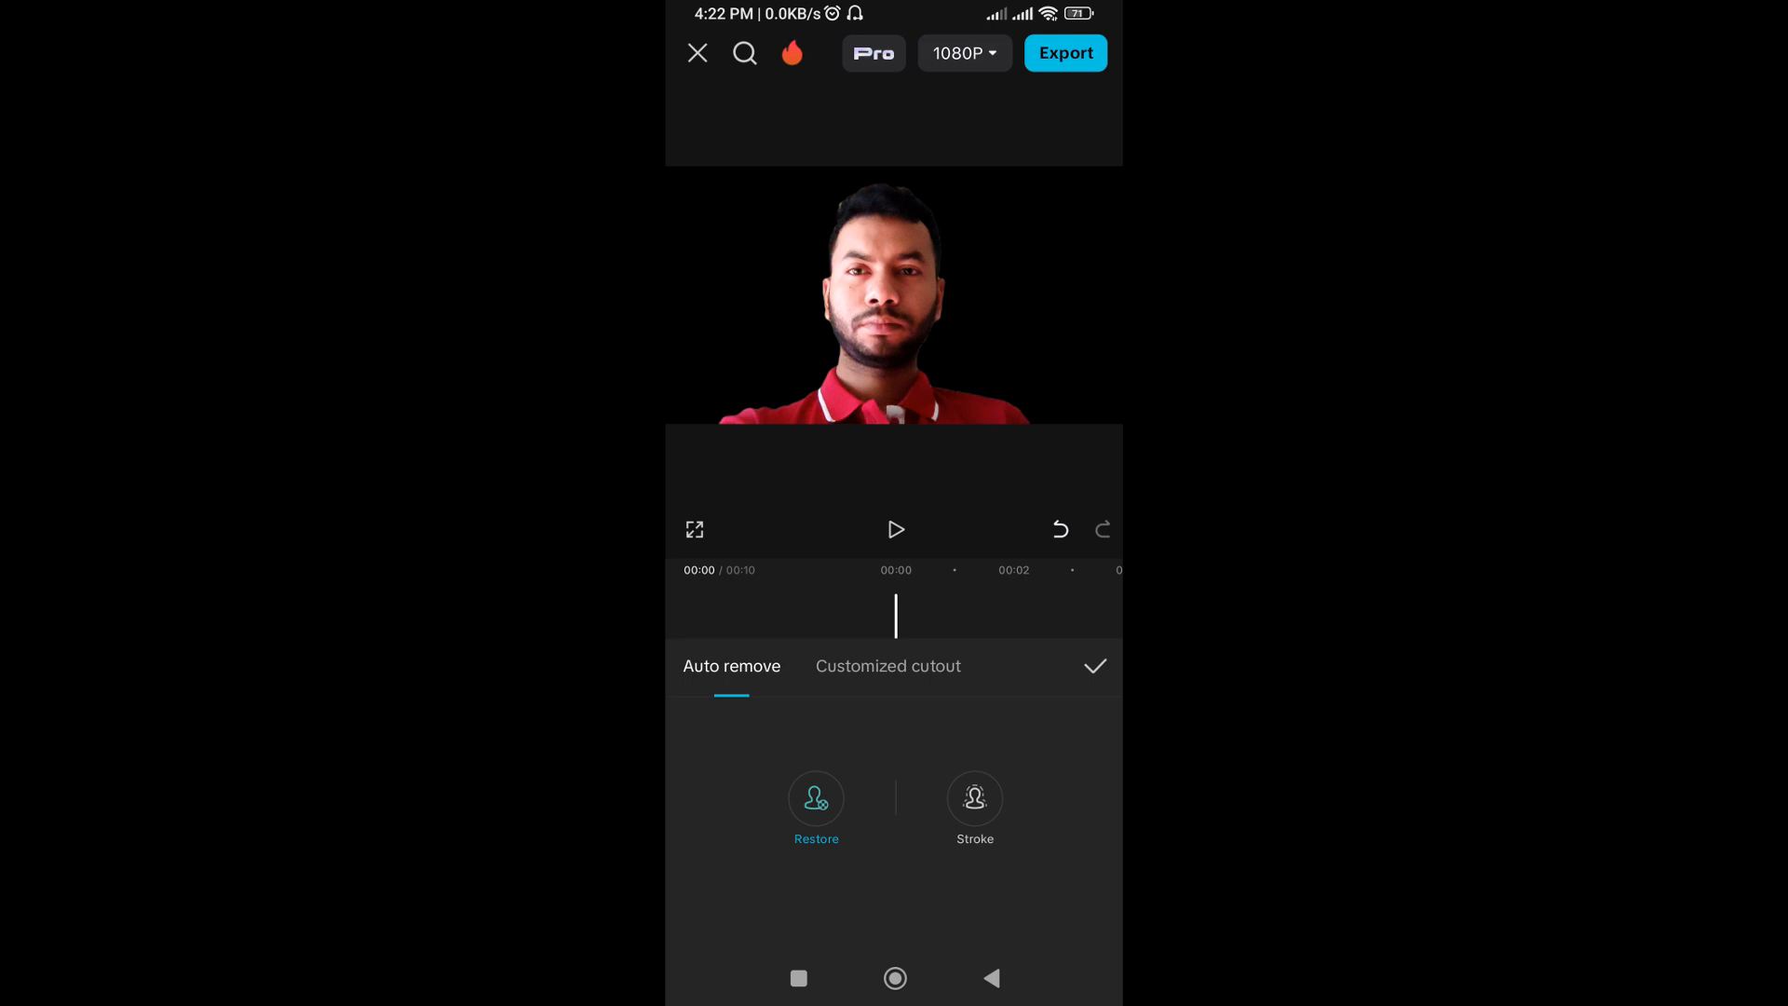
click(1060, 529)
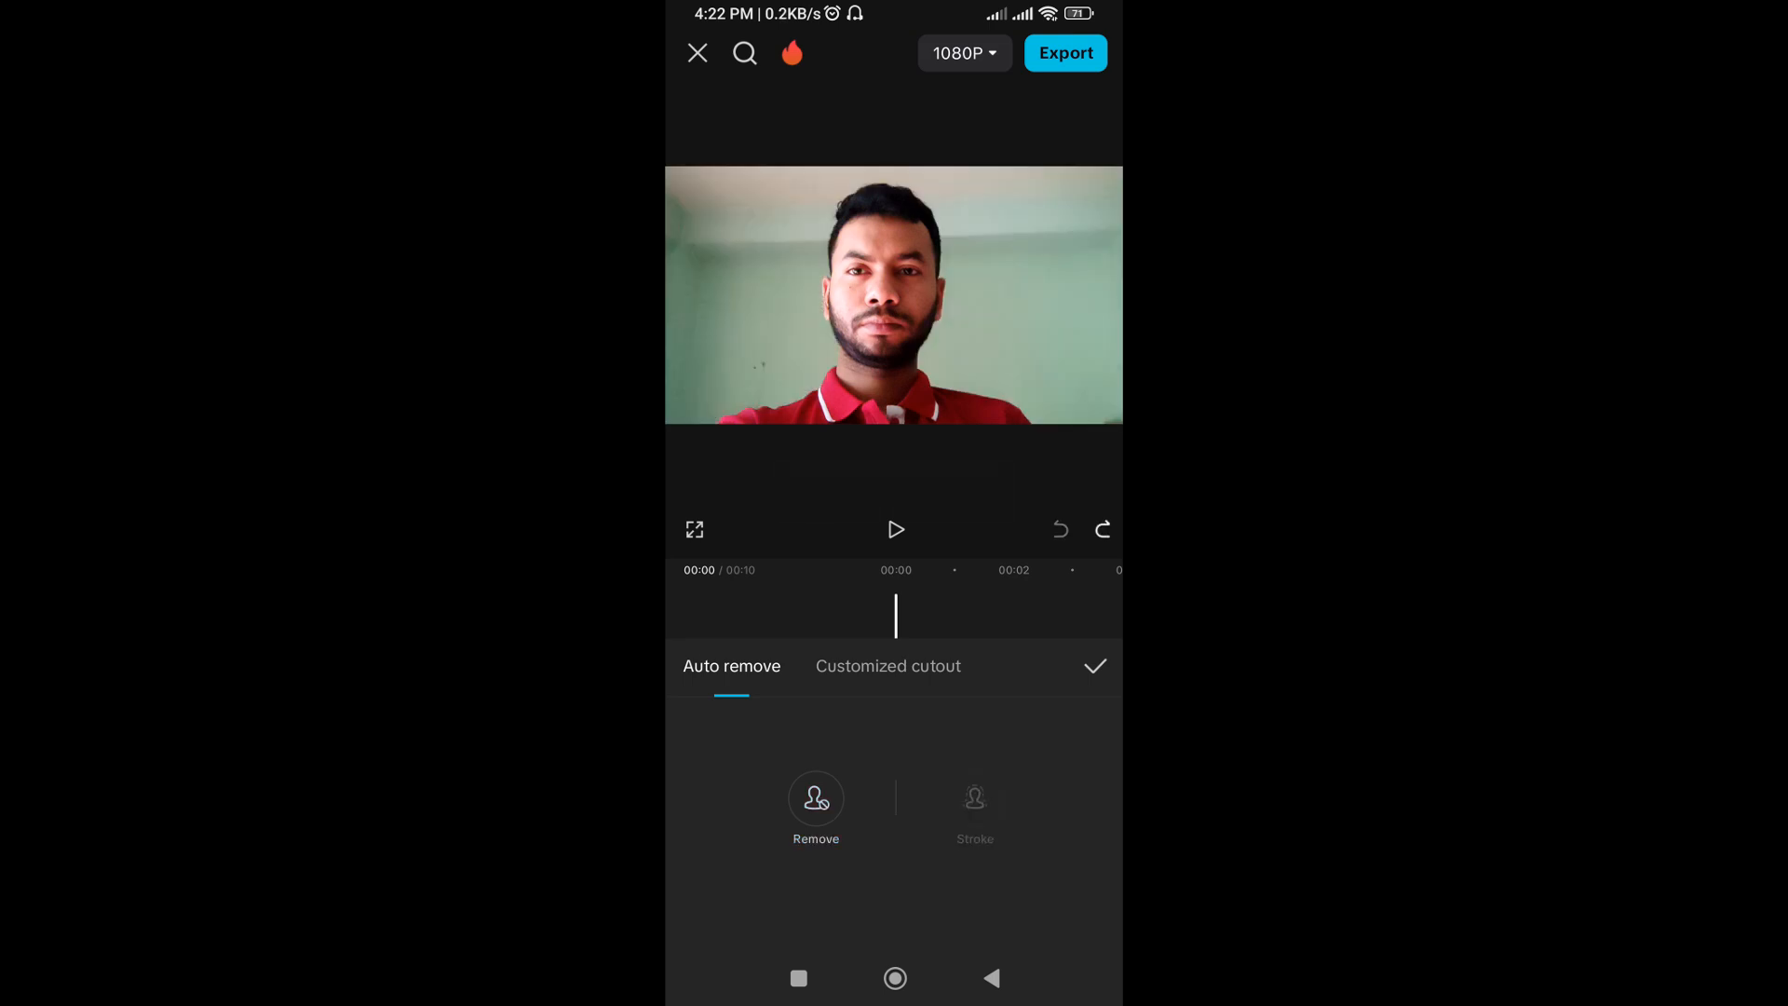
click(992, 978)
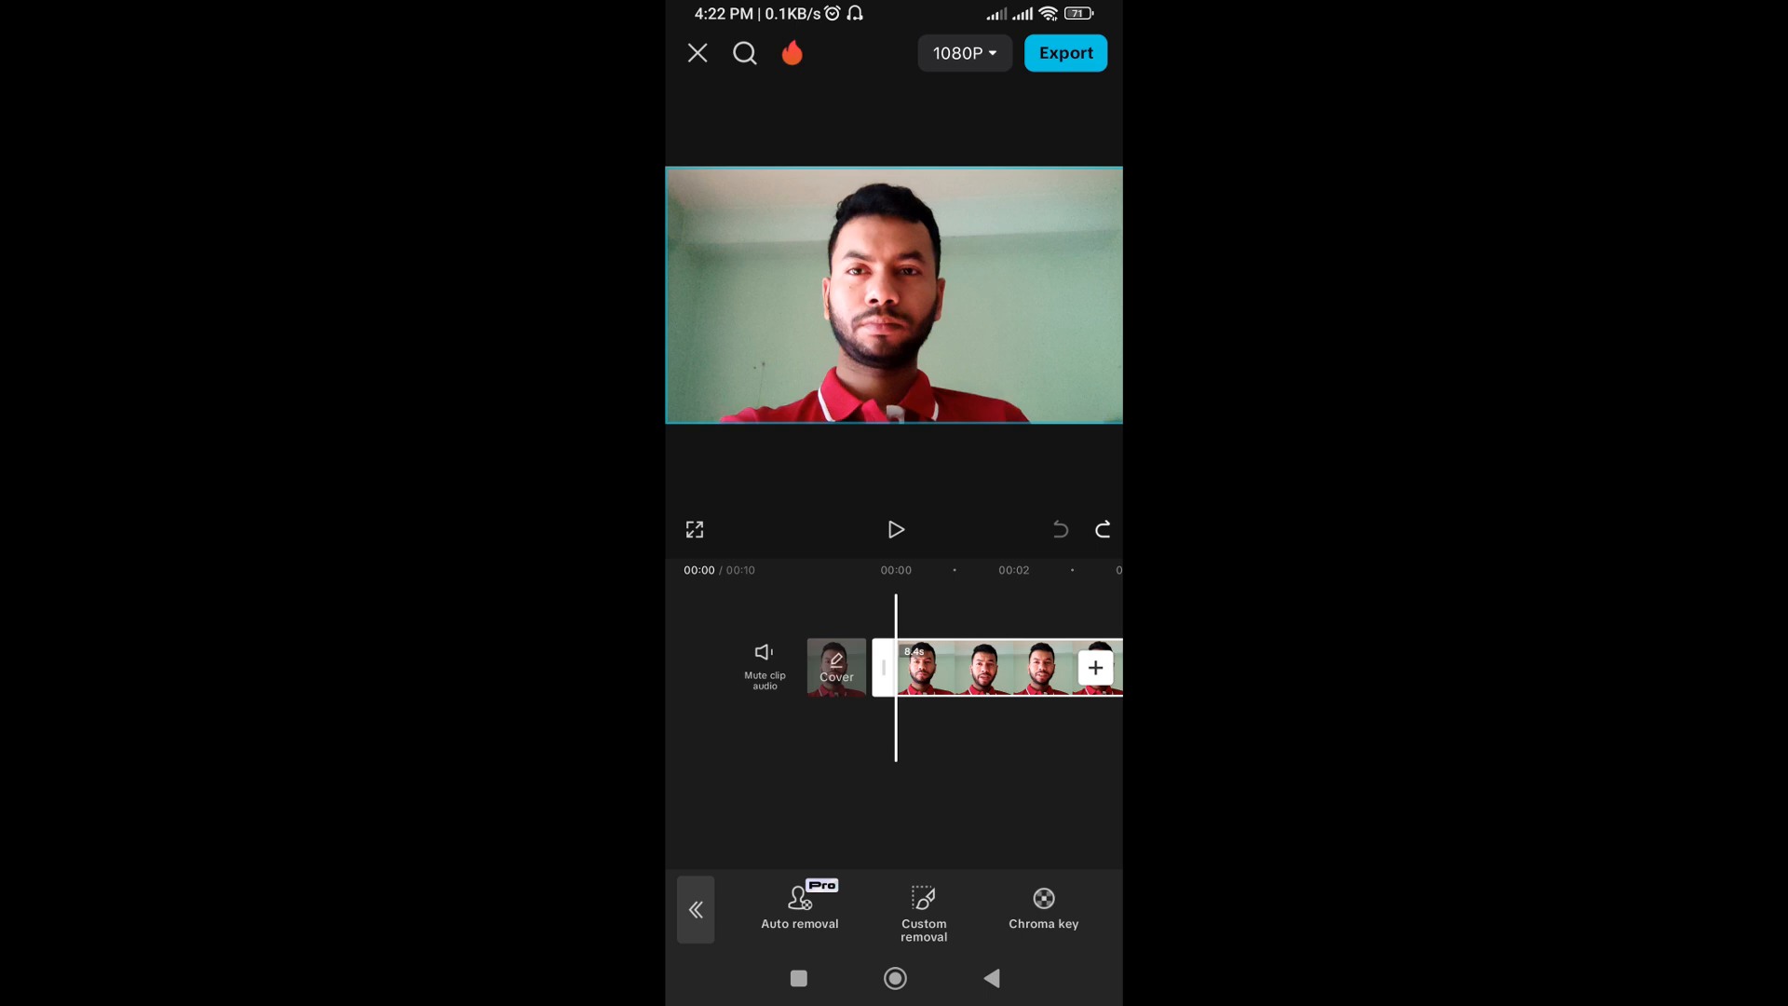
- Paint over the man's whole figure with the Custom removal Brush, apply the cutout and play the clip through
click(922, 908)
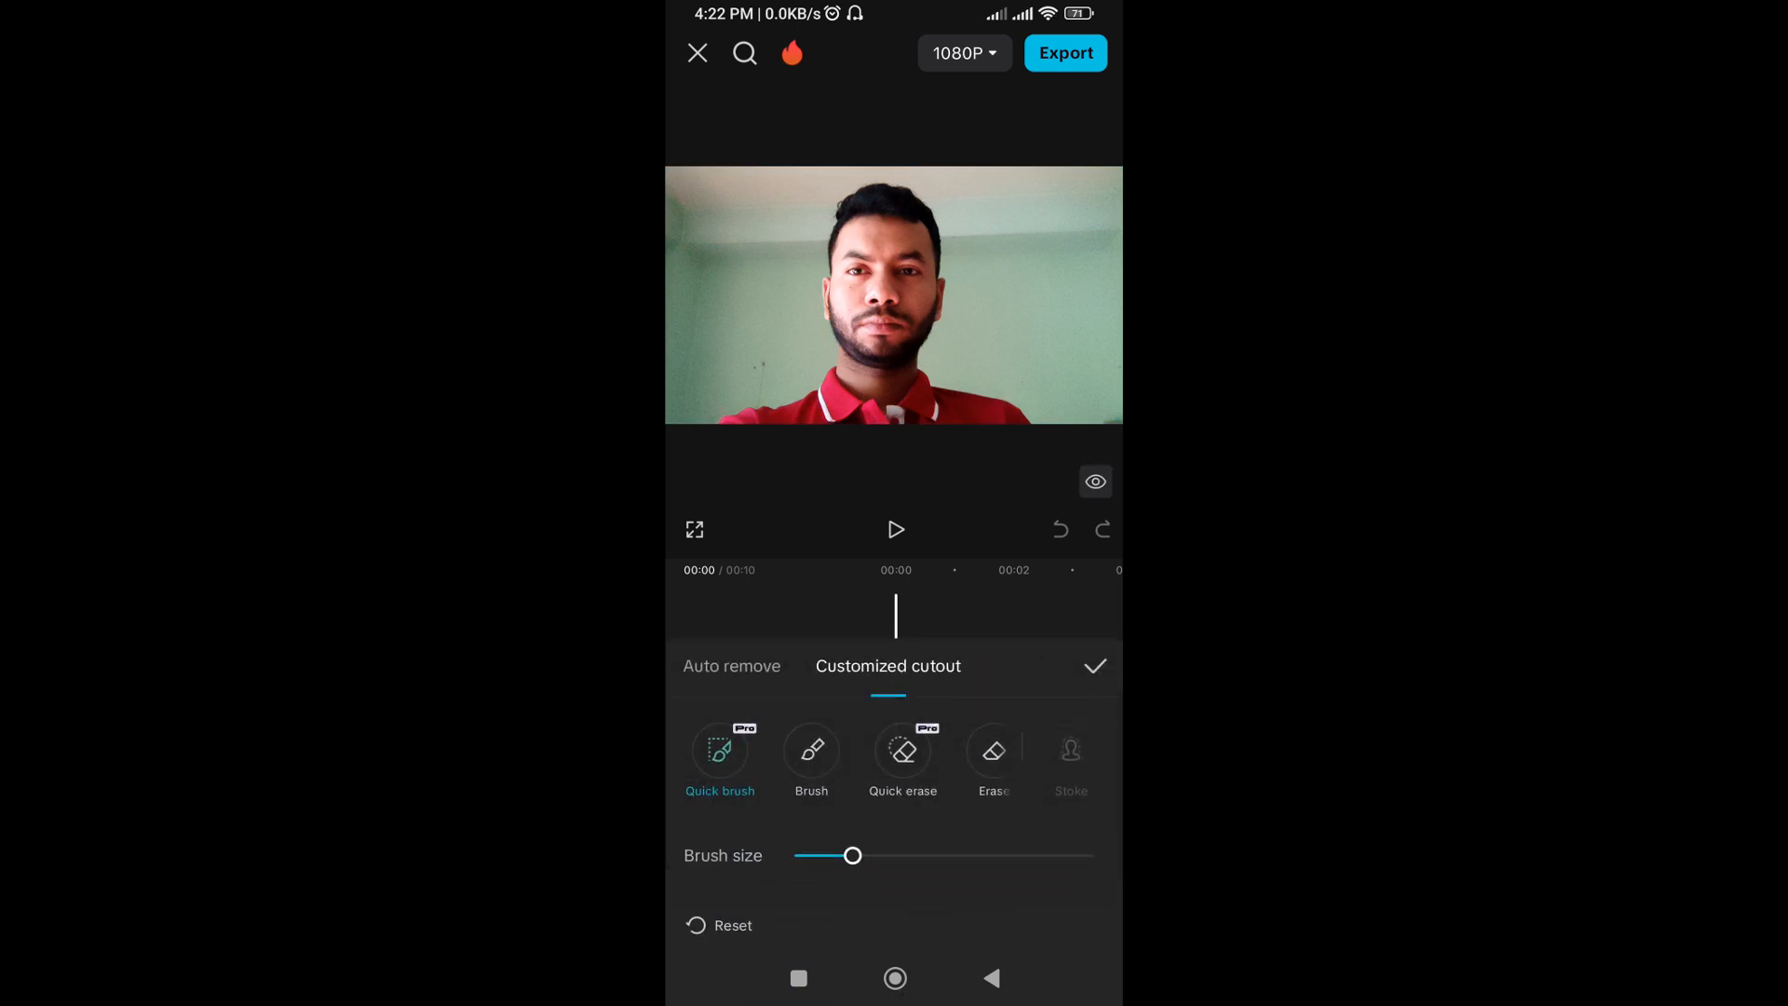
click(811, 750)
mouse_move(741, 416)
mouse_down()
mouse_move(807, 405)
mouse_move(842, 366)
mouse_move(838, 254)
mouse_up()
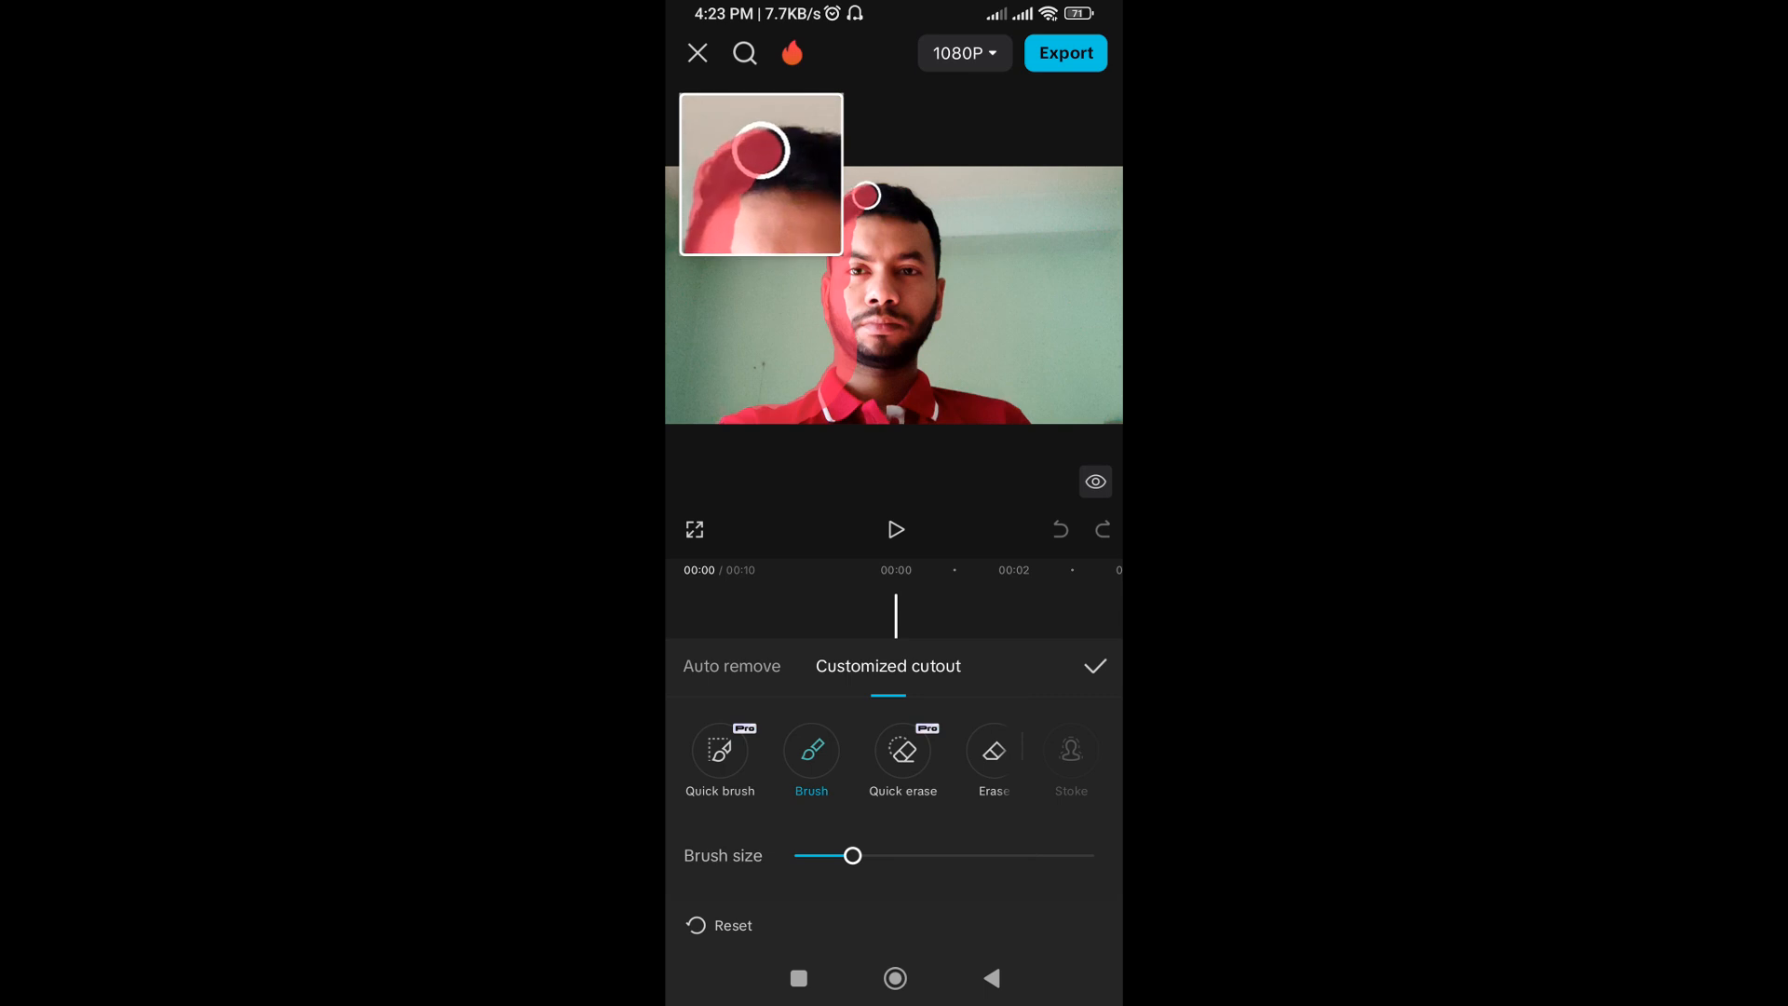
mouse_move(866, 195)
mouse_down()
mouse_move(899, 194)
mouse_move(930, 231)
mouse_move(912, 359)
mouse_move(926, 391)
mouse_move(1036, 419)
mouse_up()
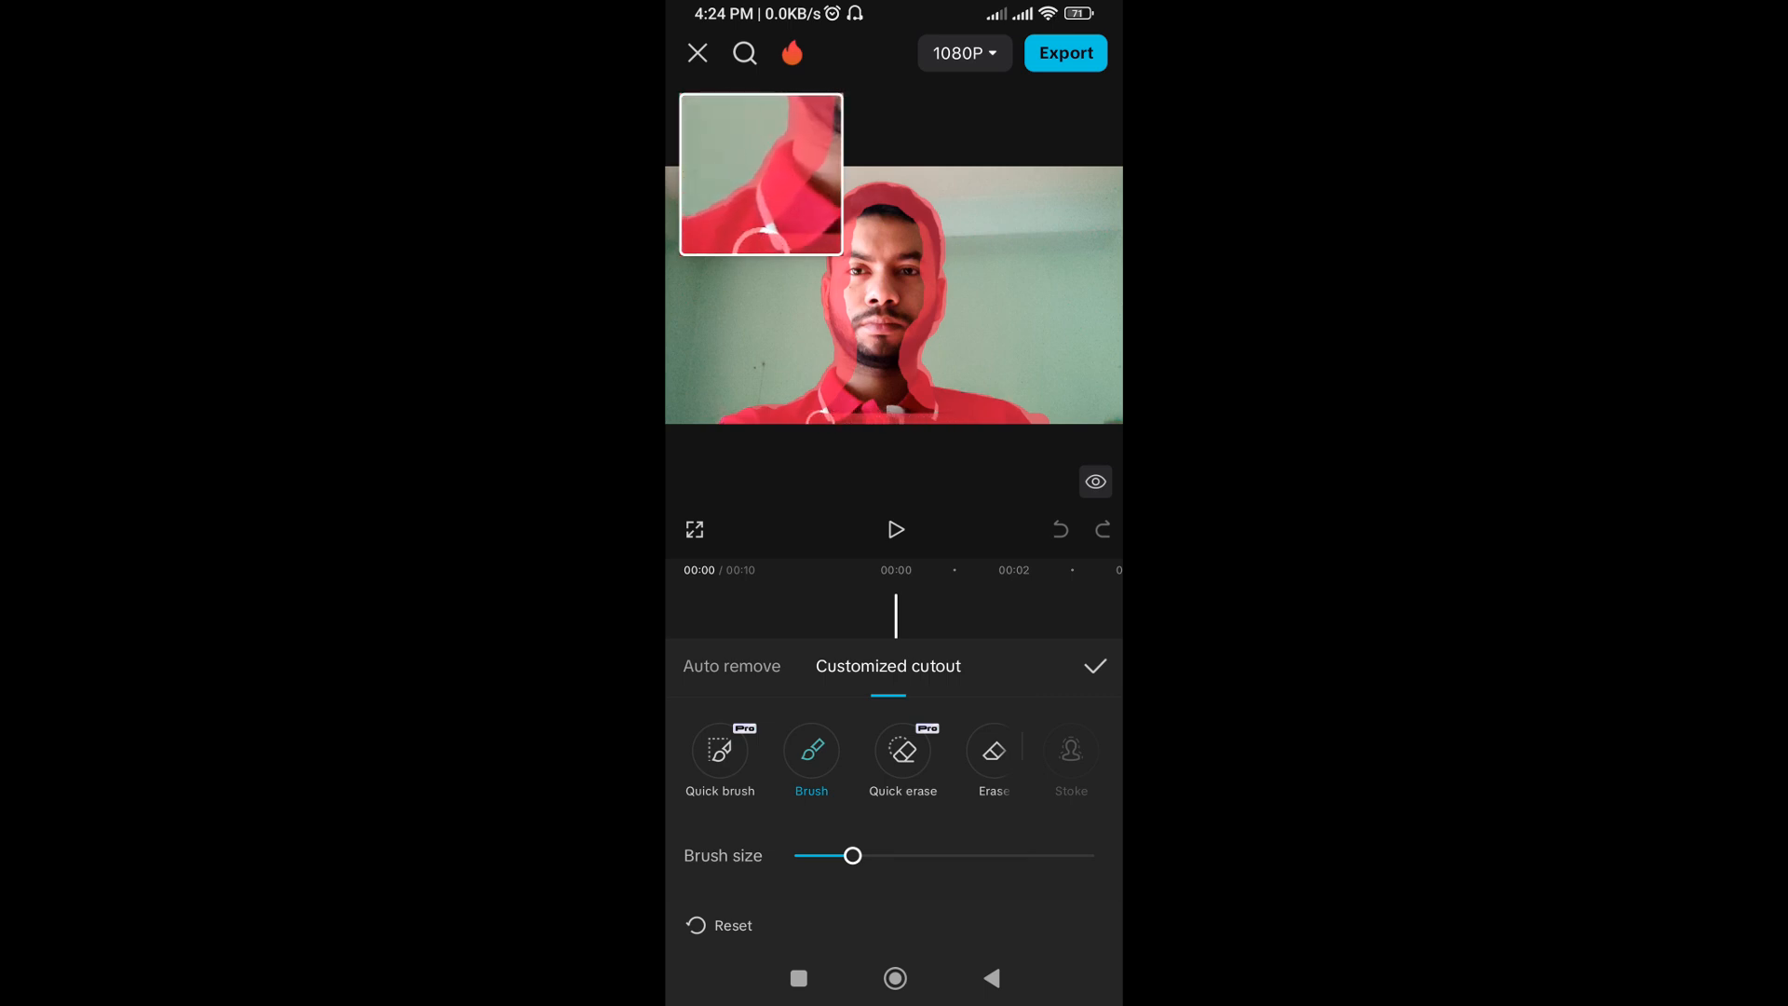
drag(843, 401, 865, 362)
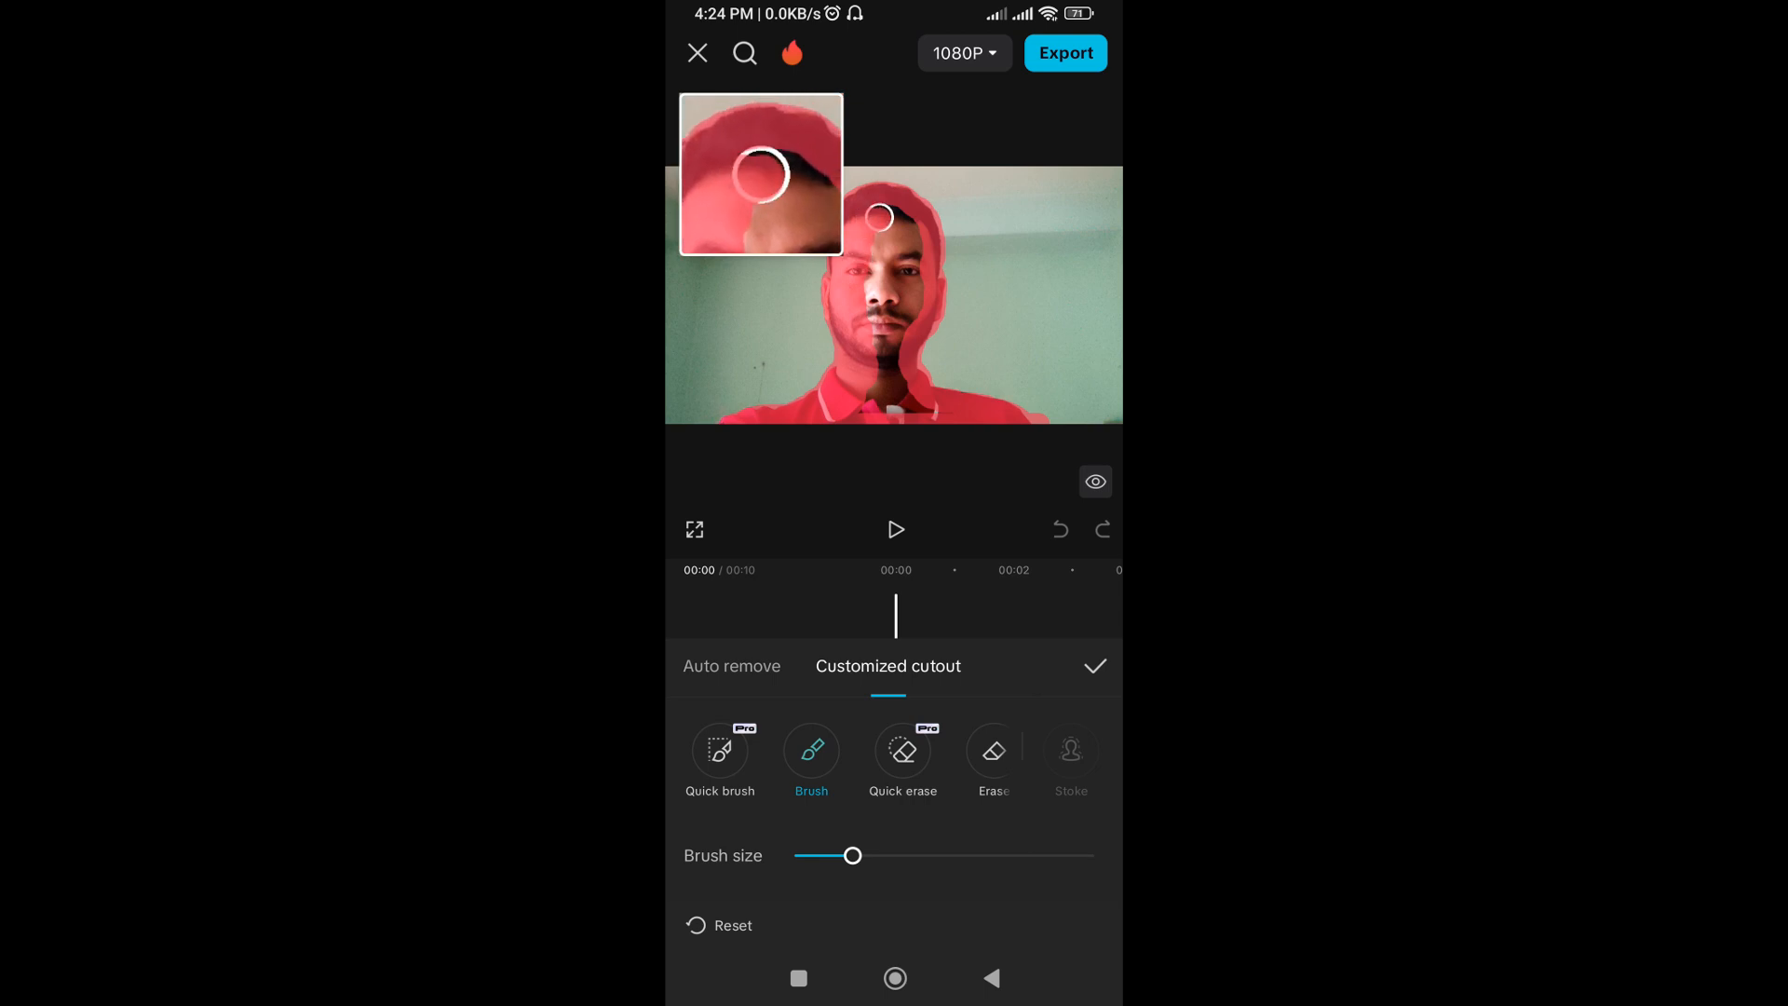
mouse_move(902, 227)
mouse_down()
mouse_move(908, 251)
mouse_move(886, 237)
mouse_up()
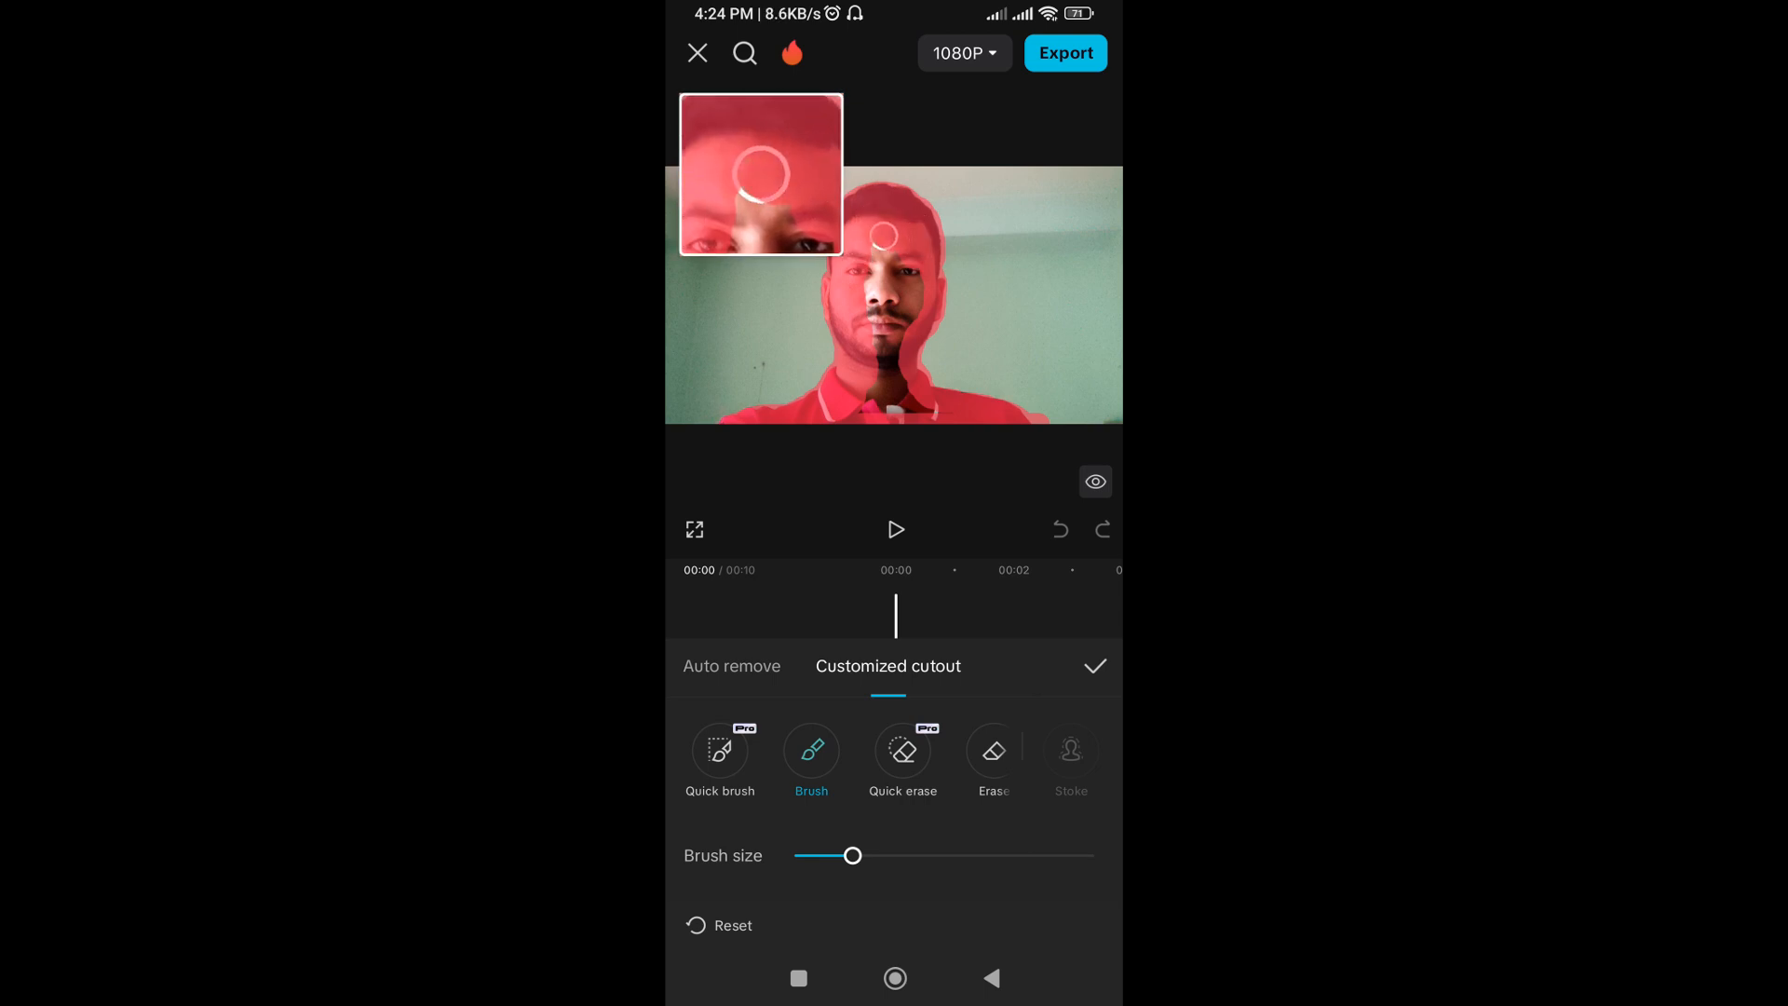
mouse_move(870, 310)
mouse_down()
mouse_move(864, 403)
mouse_move(944, 411)
mouse_move(889, 390)
mouse_move(889, 260)
mouse_move(919, 299)
mouse_up()
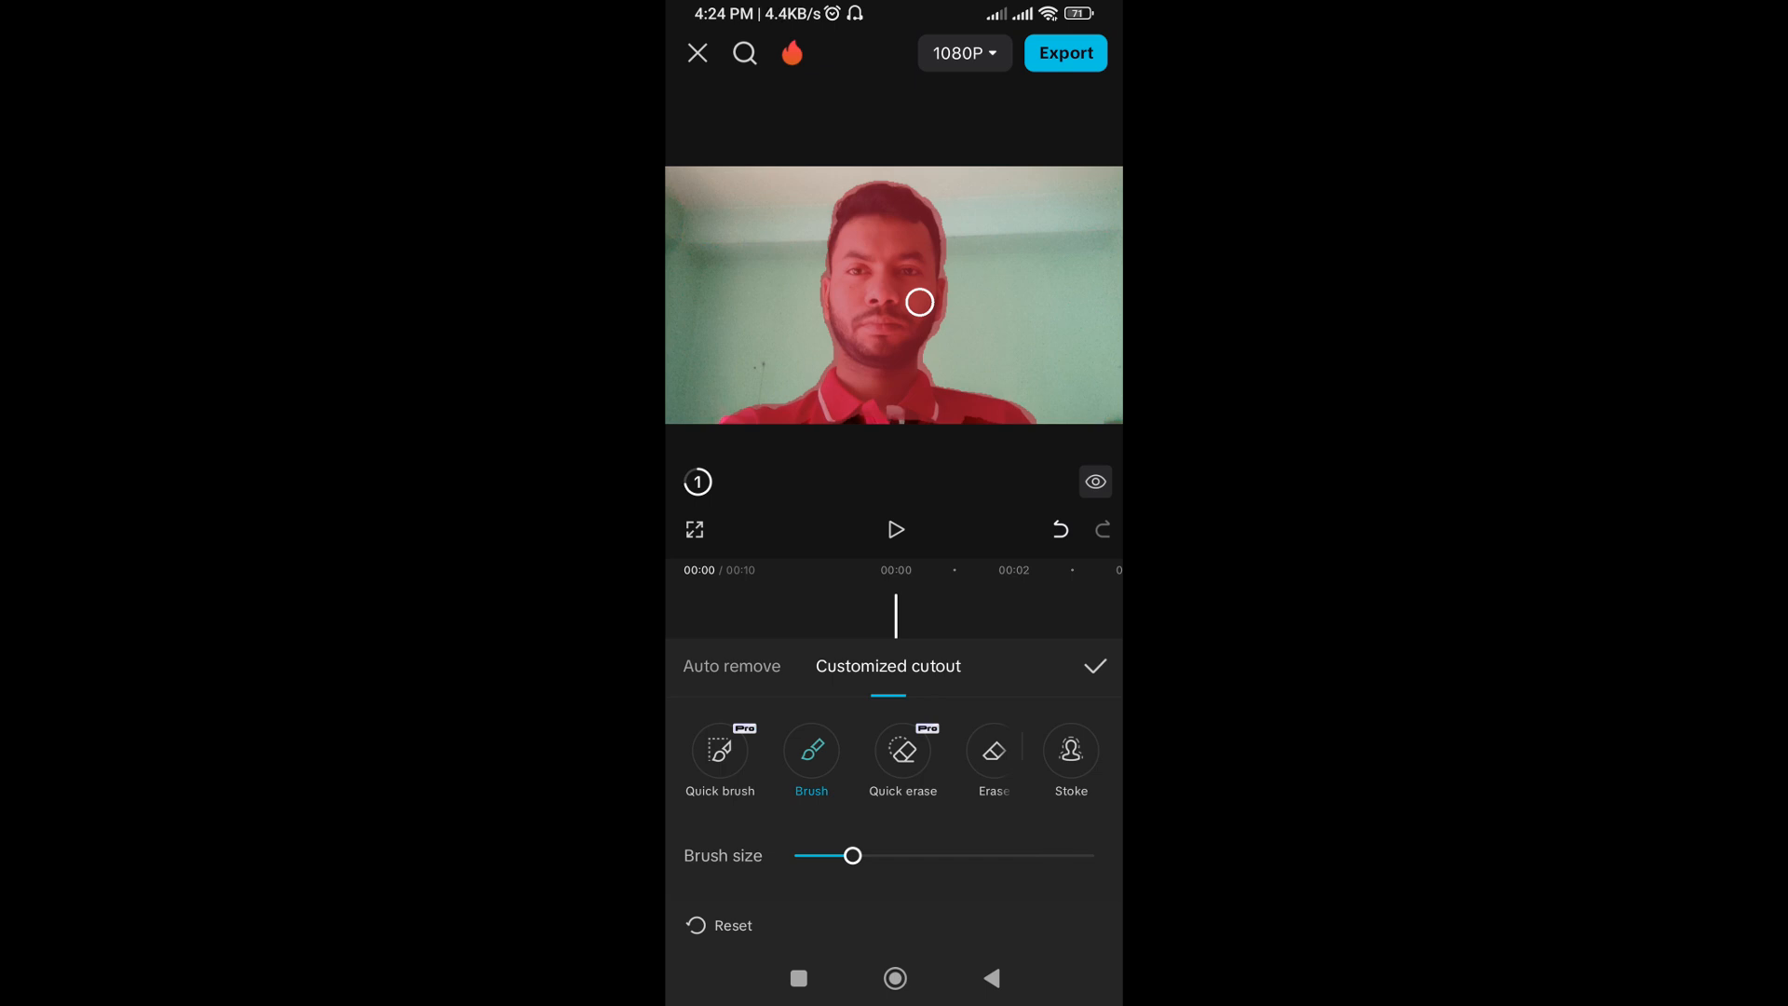
click(1095, 665)
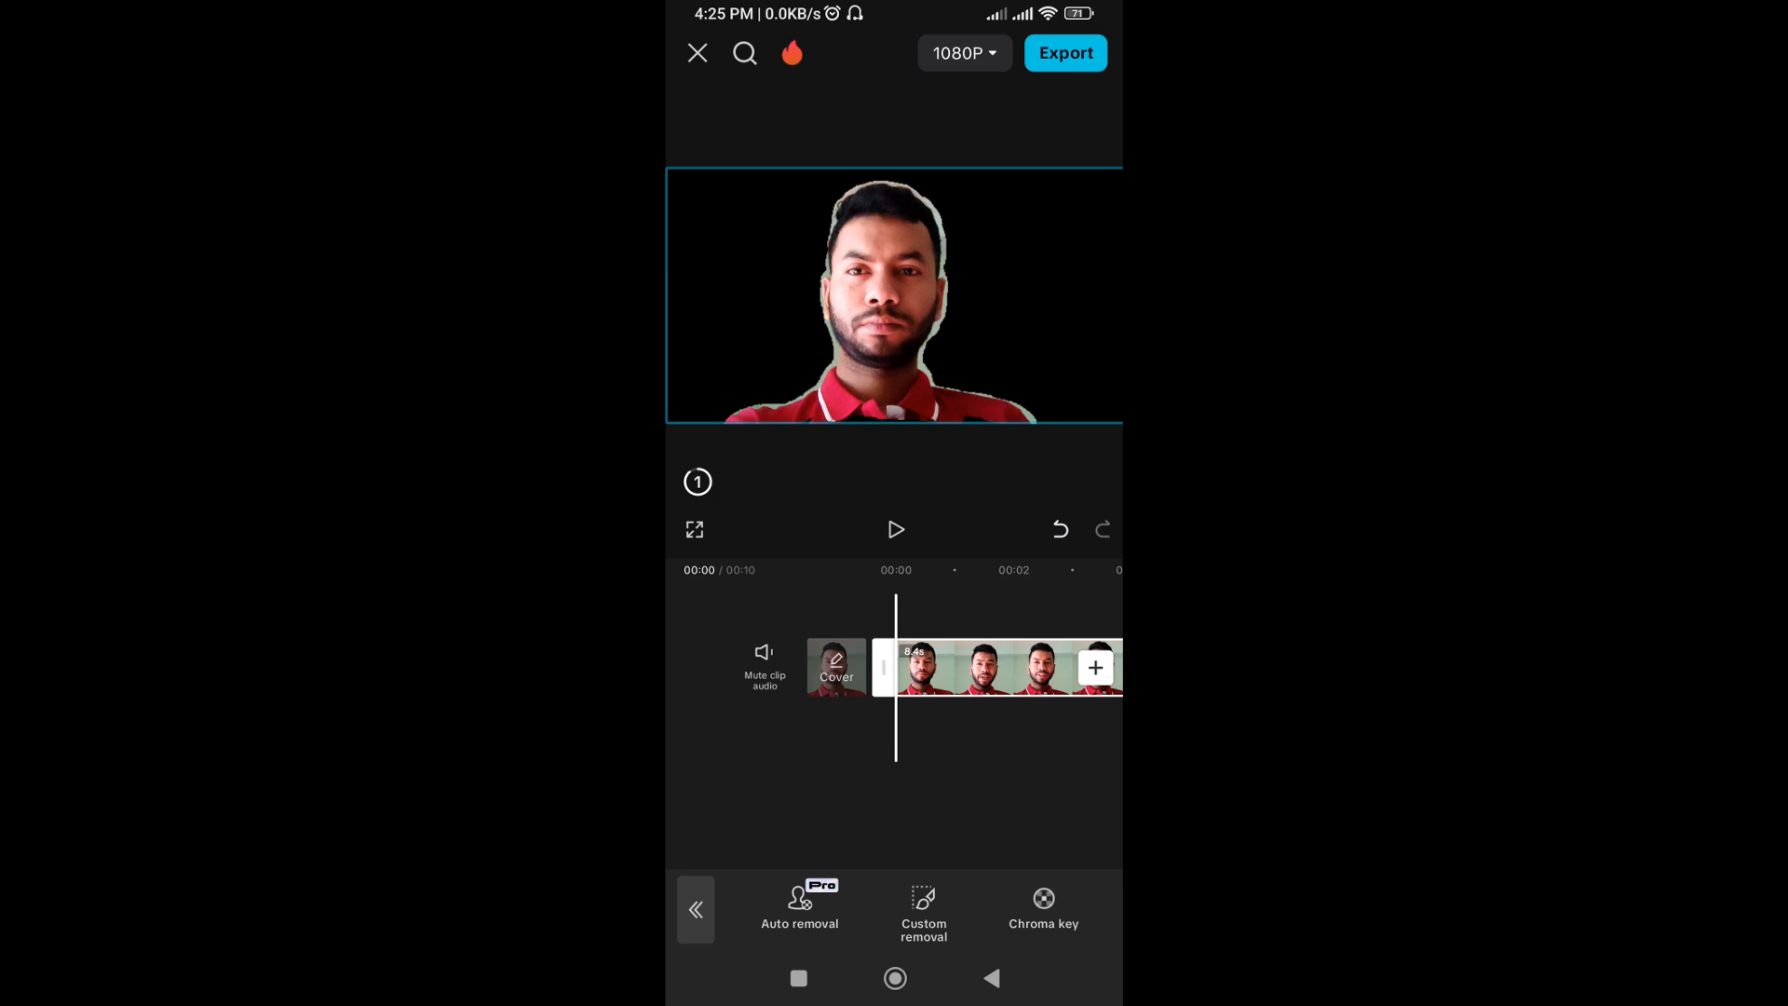
click(896, 529)
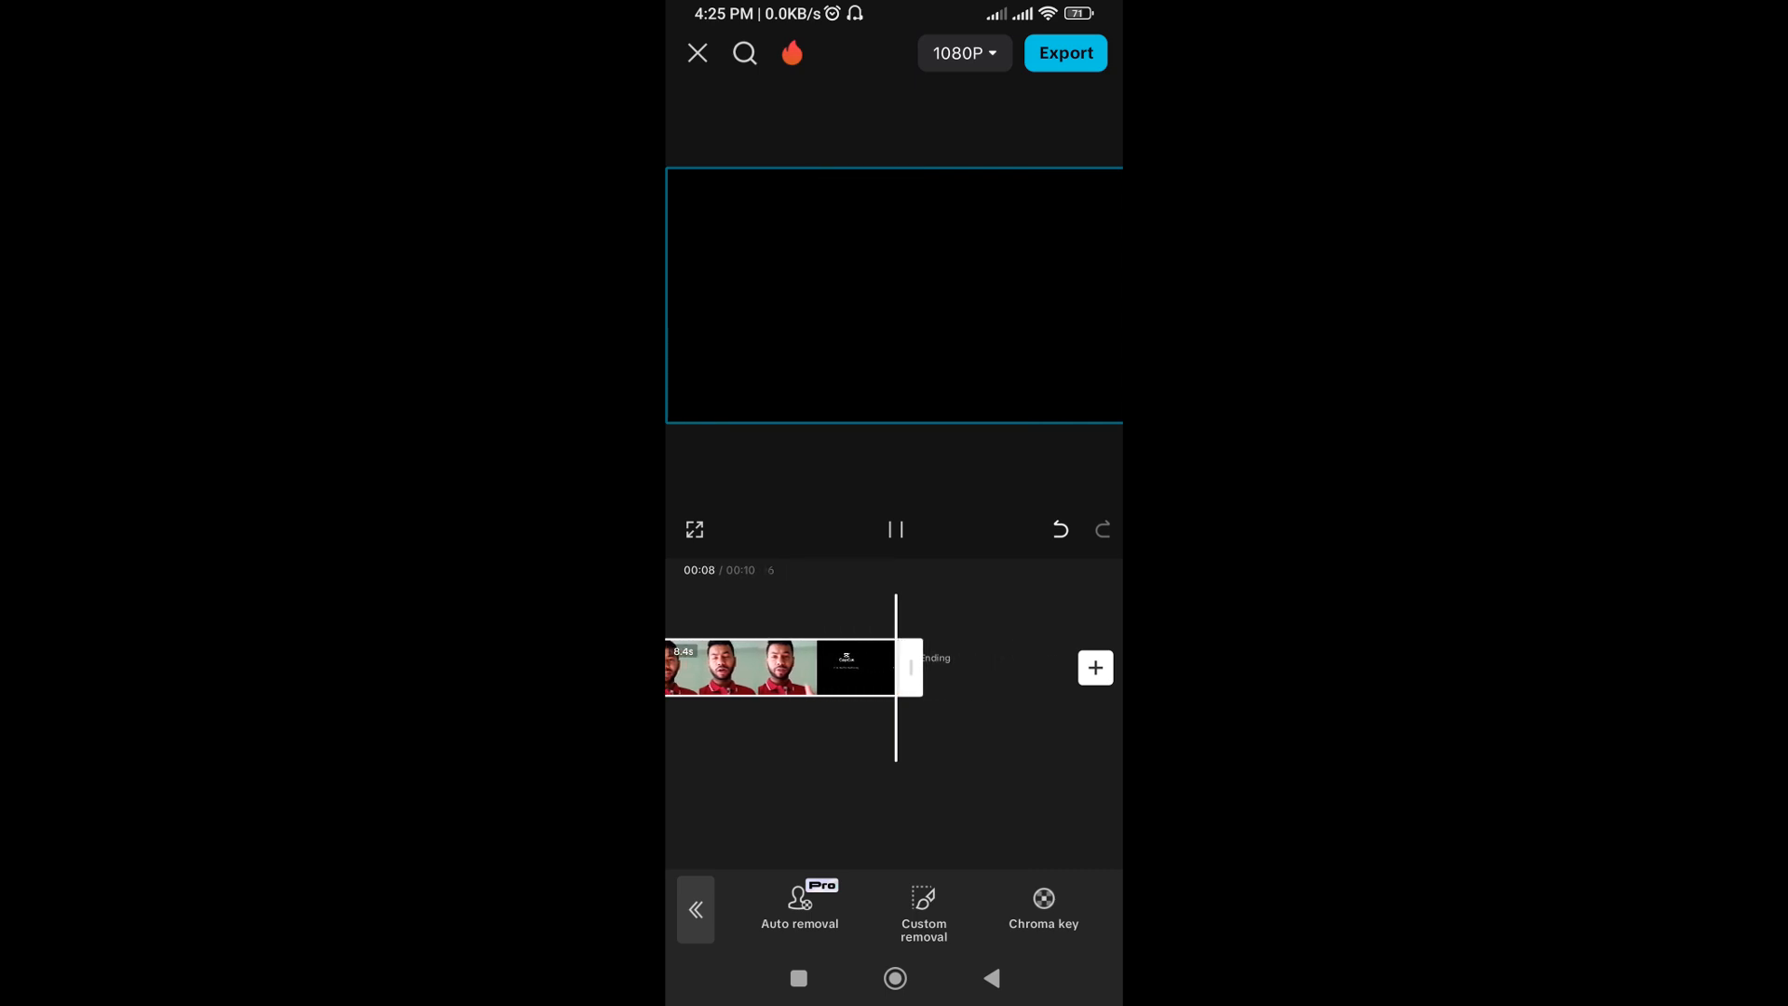
drag(772, 792, 1052, 792)
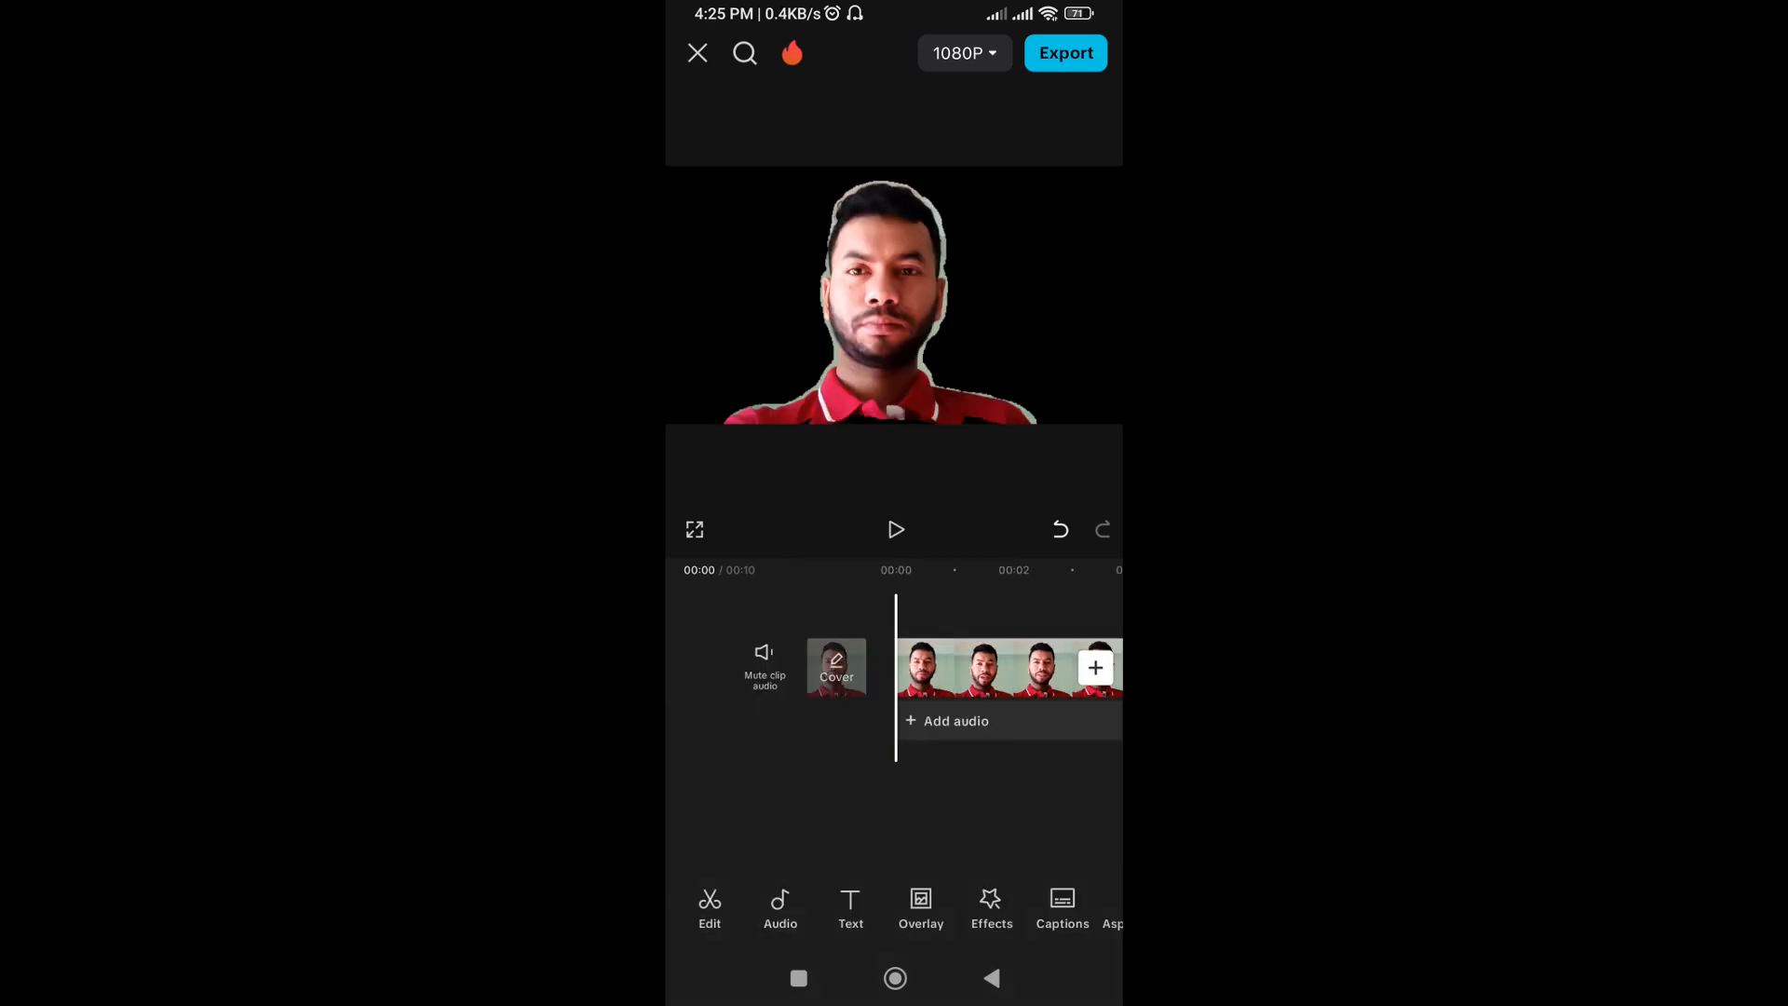
- Set the orange sunburst picture as the image background behind the cut-out man
drag(1043, 904, 808, 903)
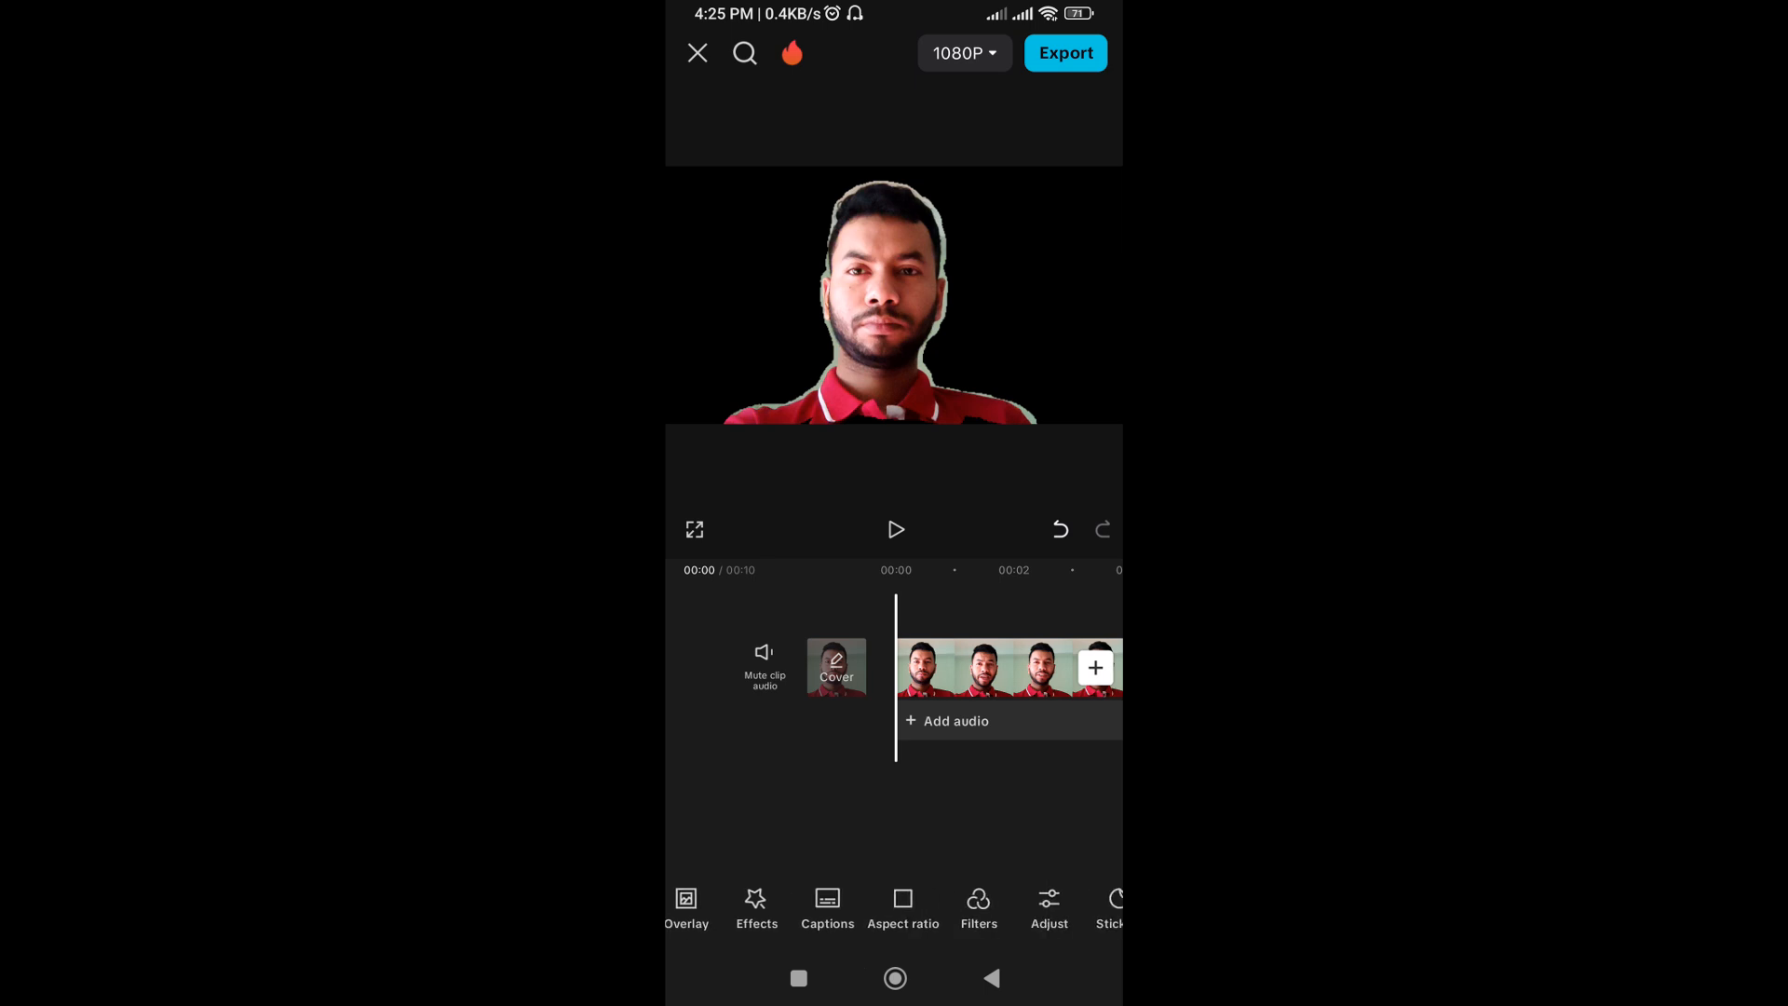
drag(931, 903, 811, 903)
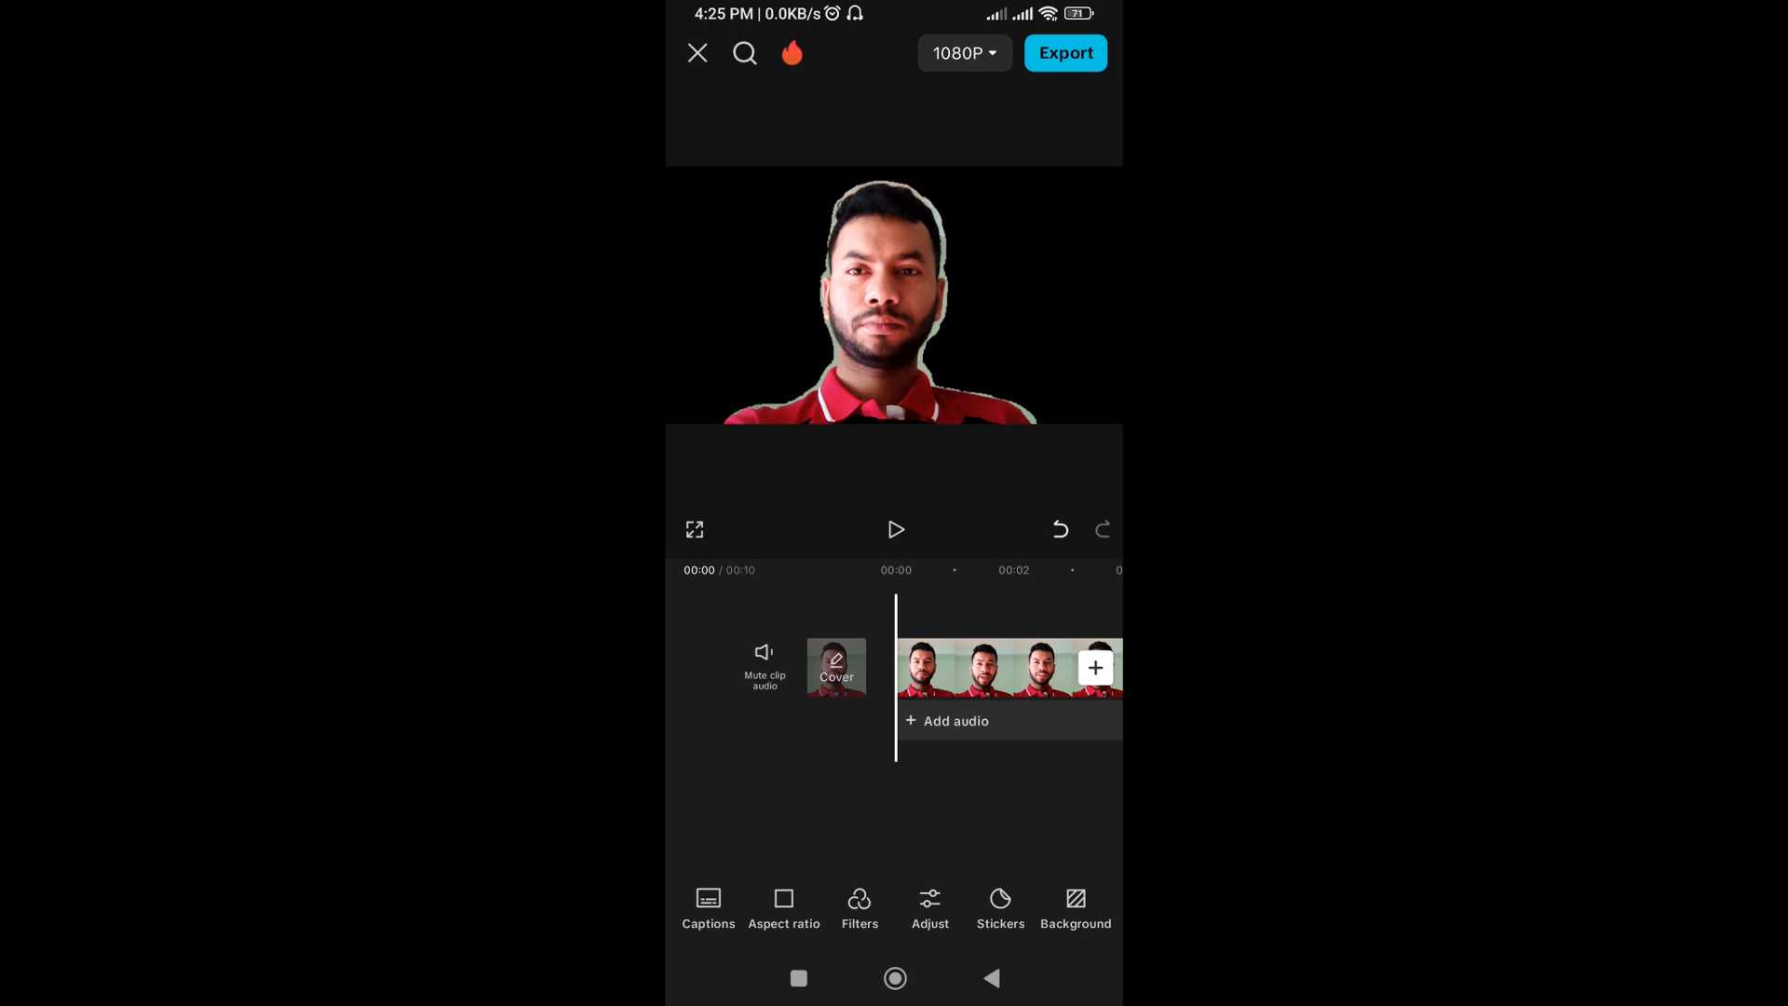
mouse_move(819, 903)
mouse_down()
mouse_move(1071, 903)
mouse_move(819, 903)
mouse_up()
click(1075, 908)
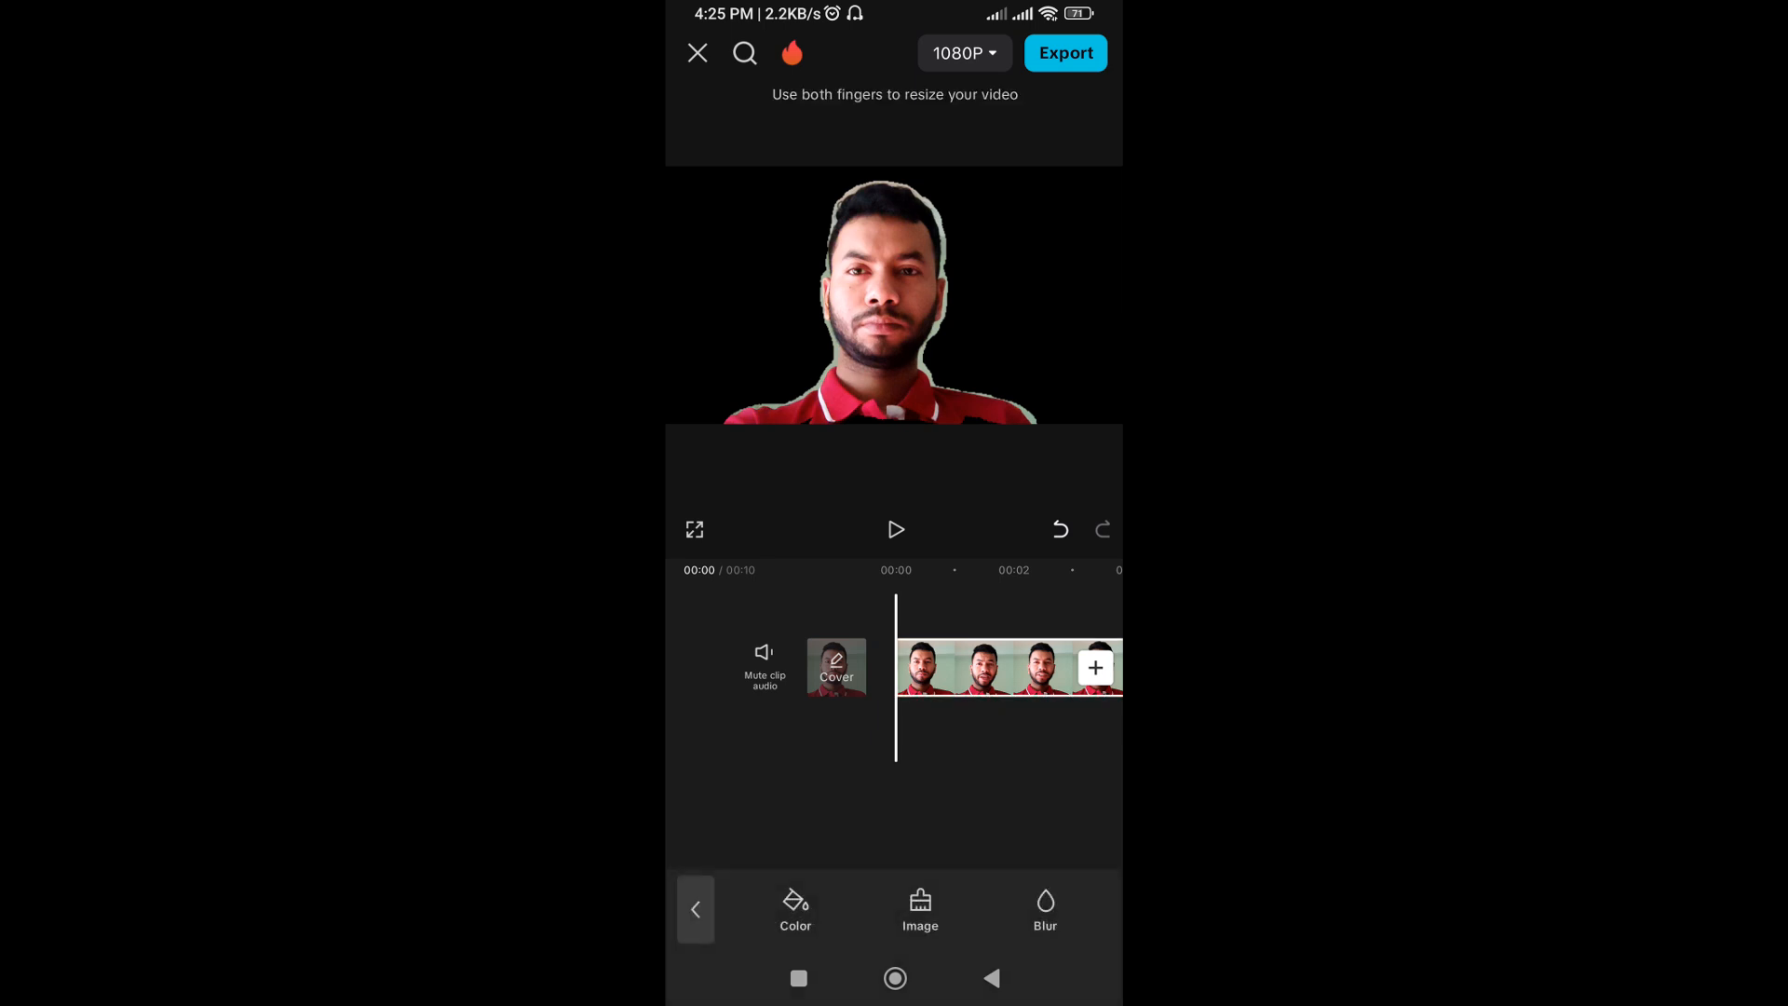
click(920, 907)
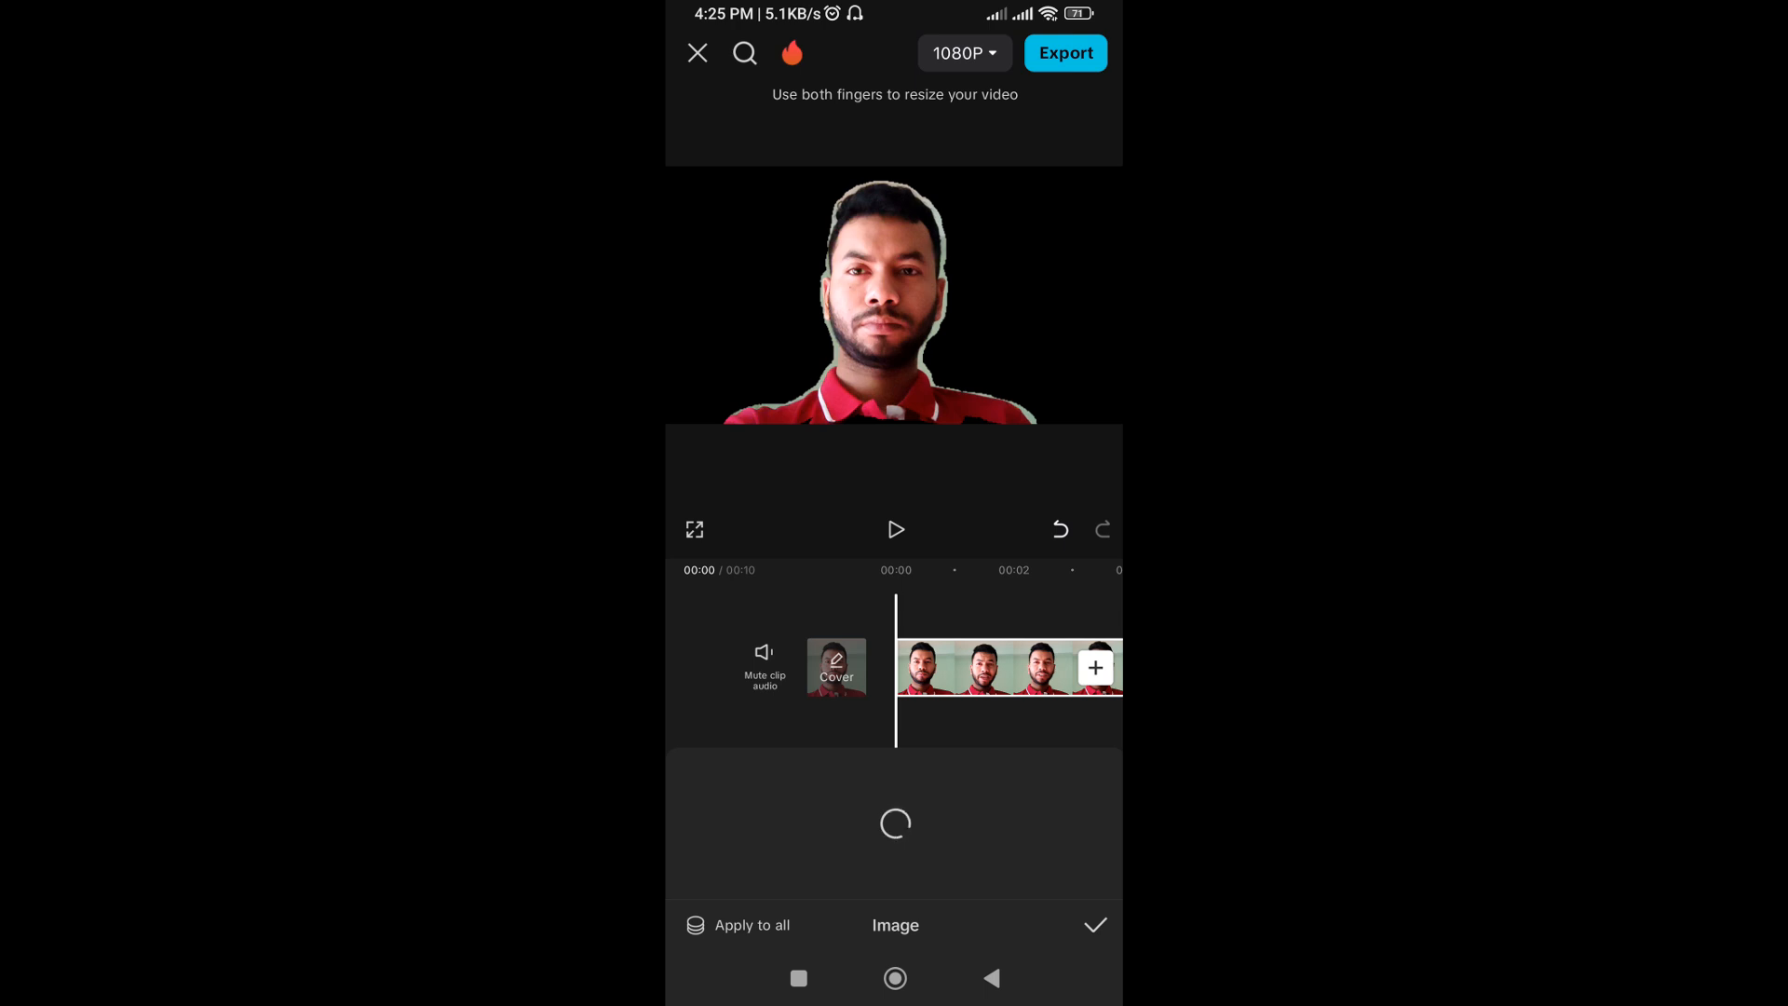
scroll(894, 823, right, 3)
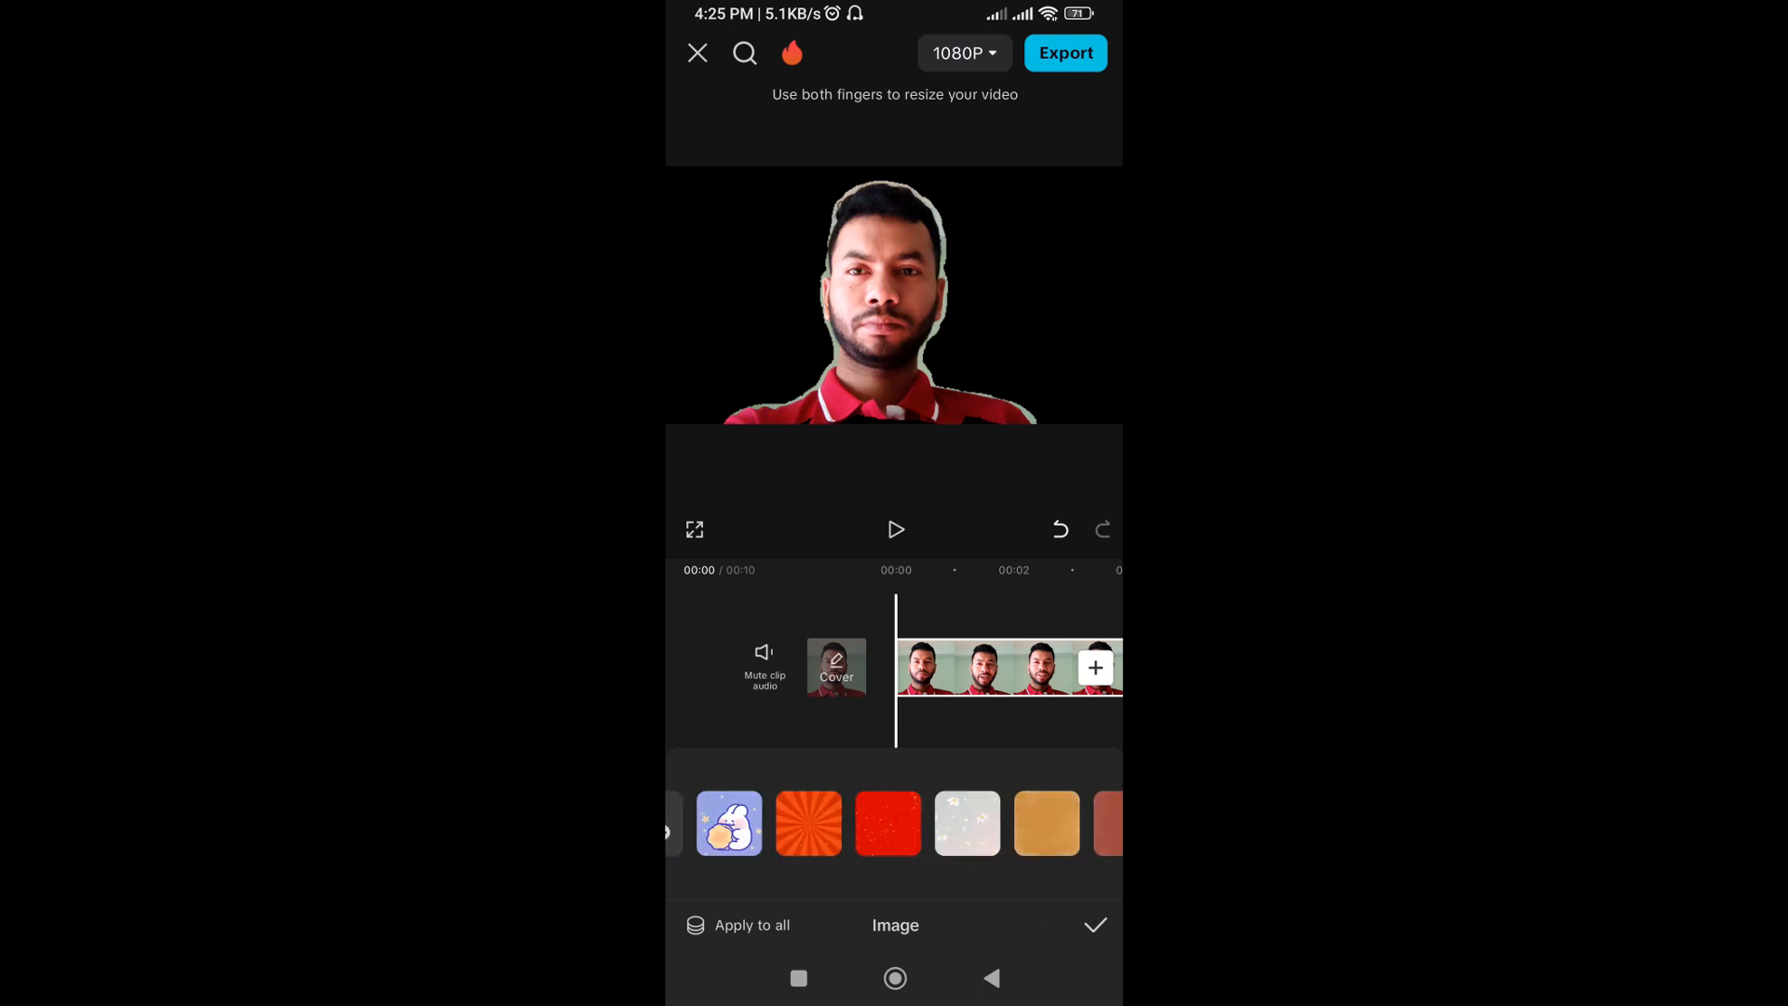
scroll(894, 823, left, 2)
scroll(894, 823, right, 3)
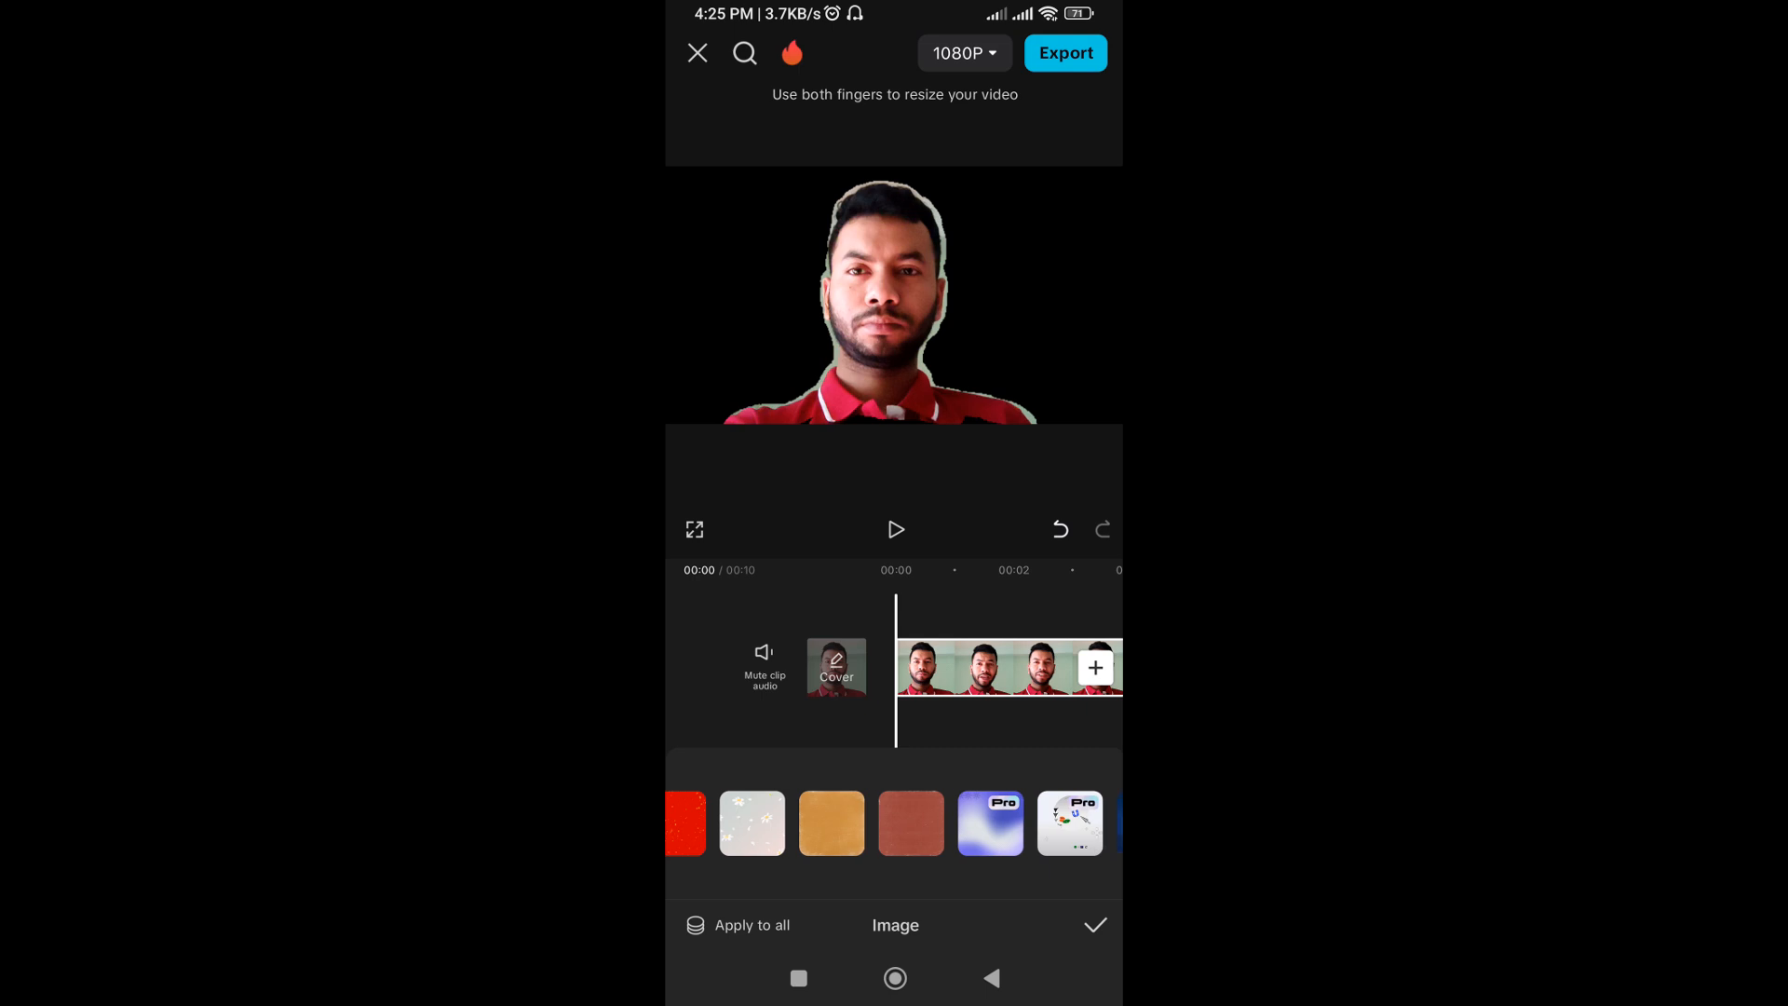
scroll(894, 823, left, 3)
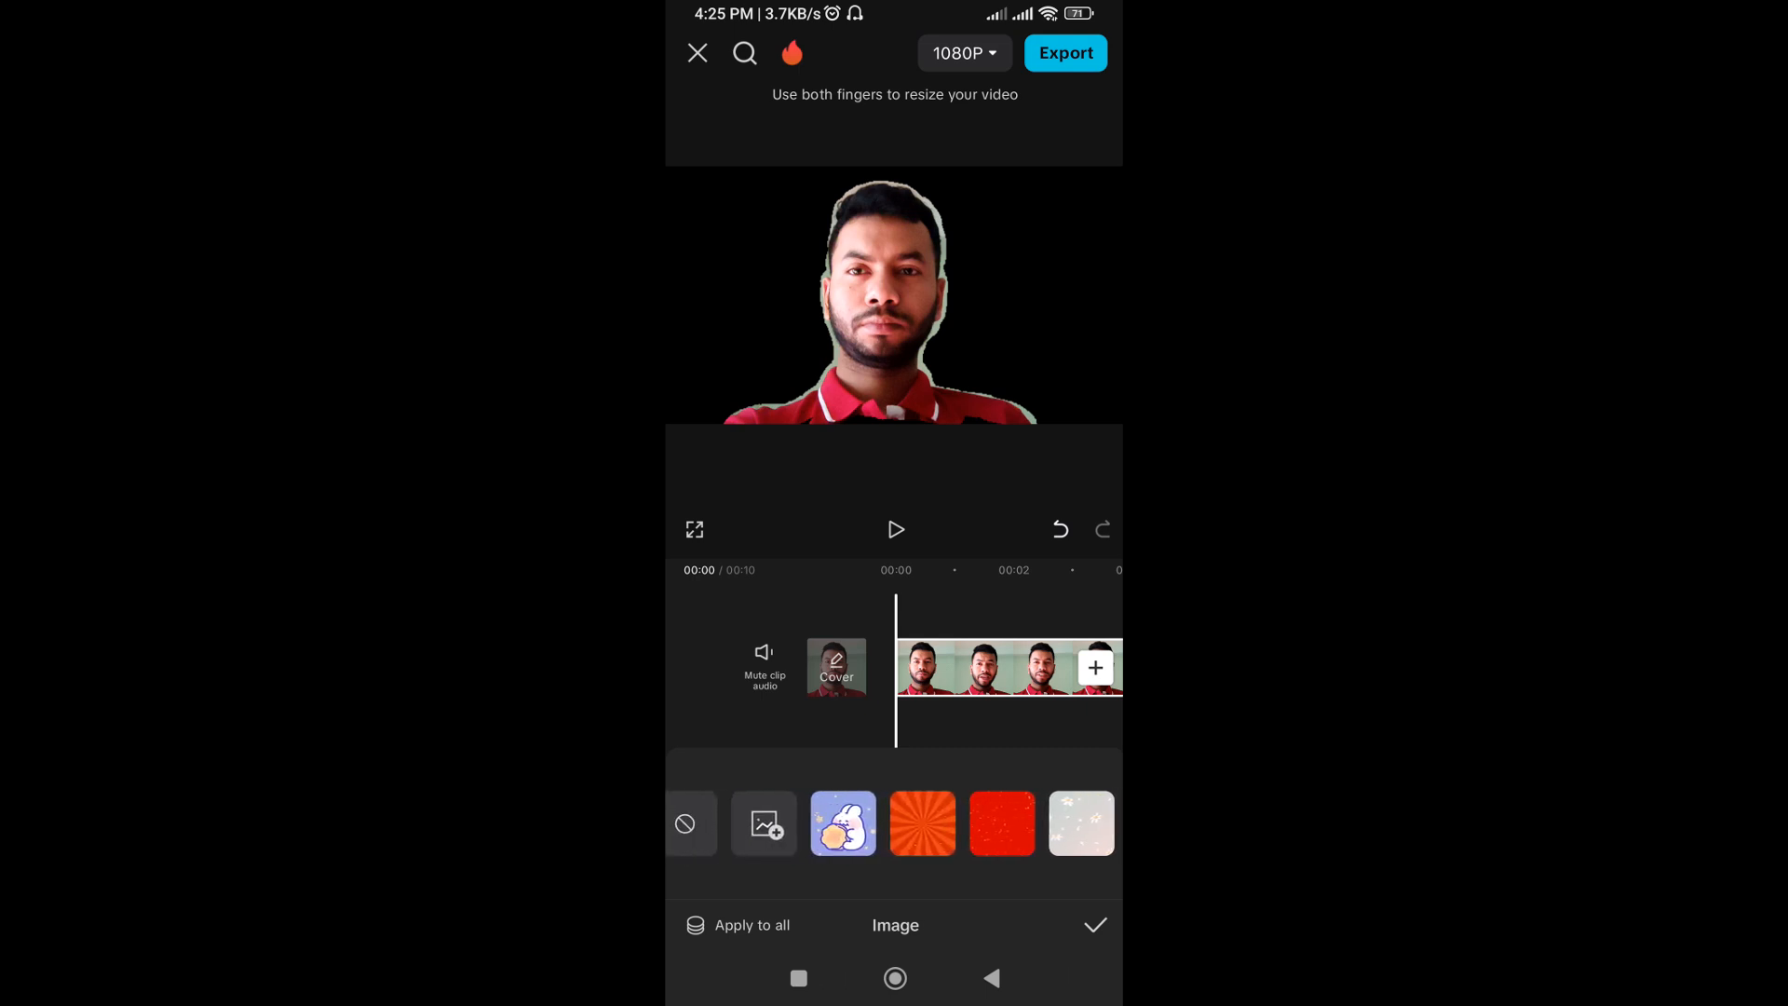
click(923, 823)
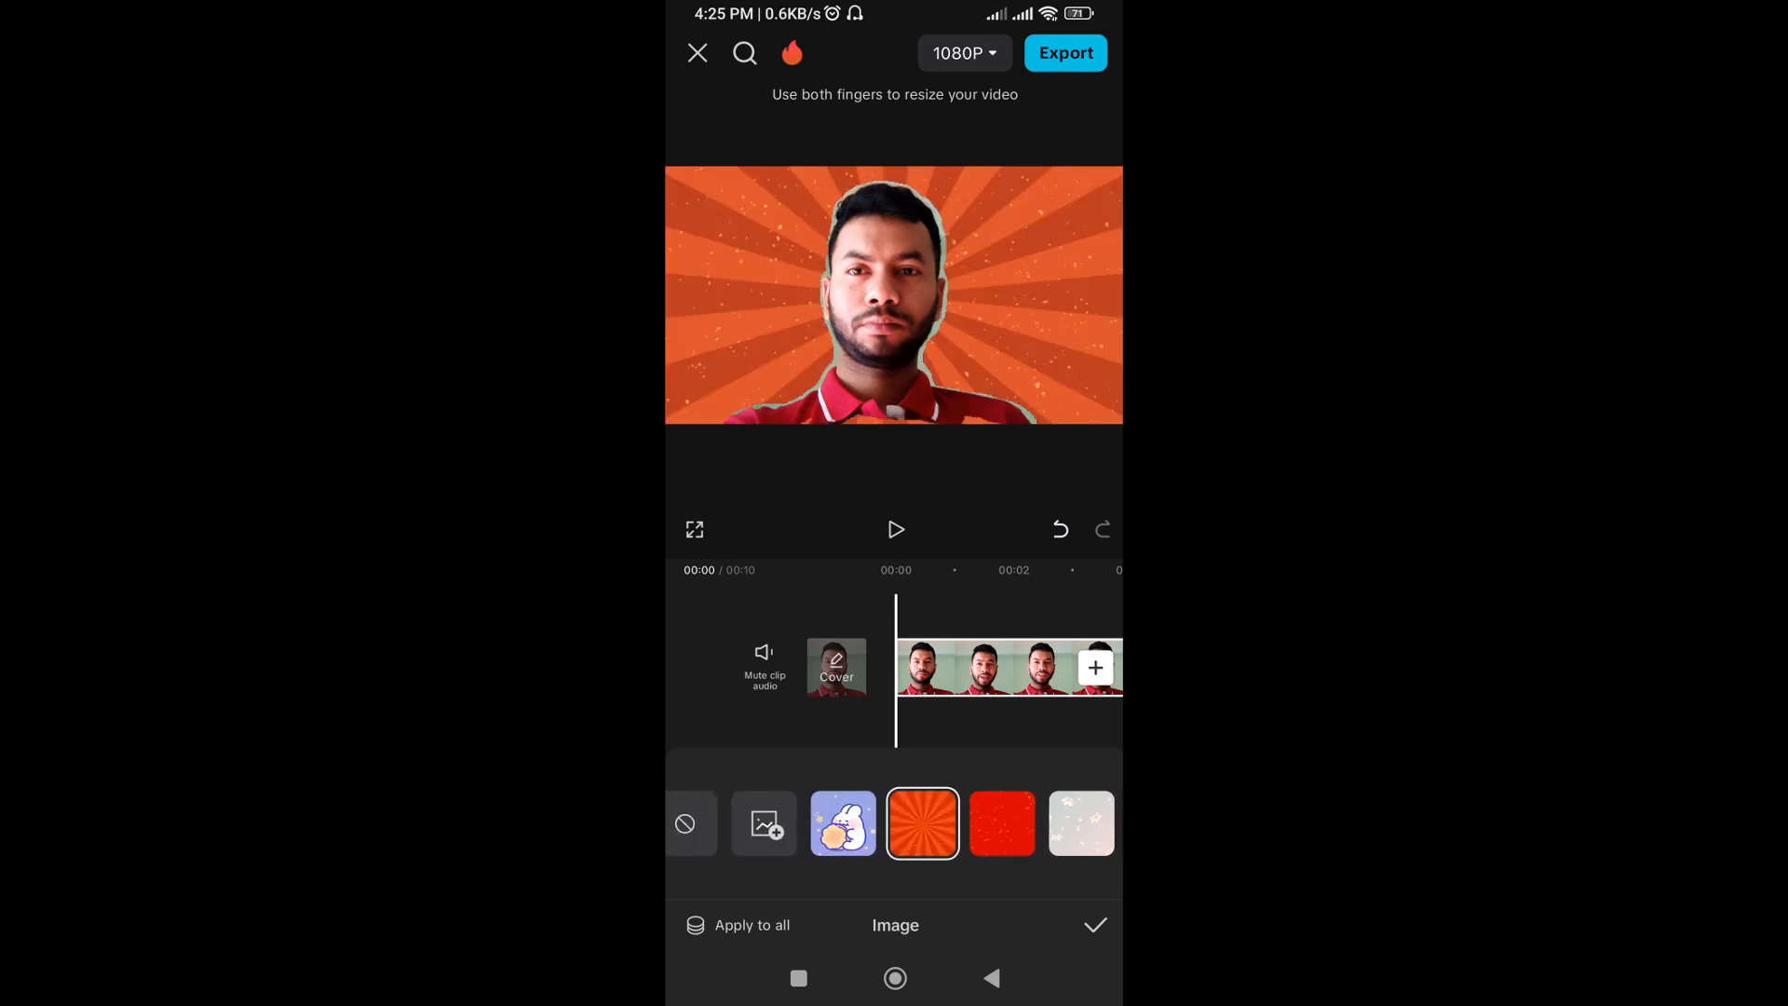
- Preview the clip over its new background, then export the video at 1080P and finish without sharing it
click(895, 529)
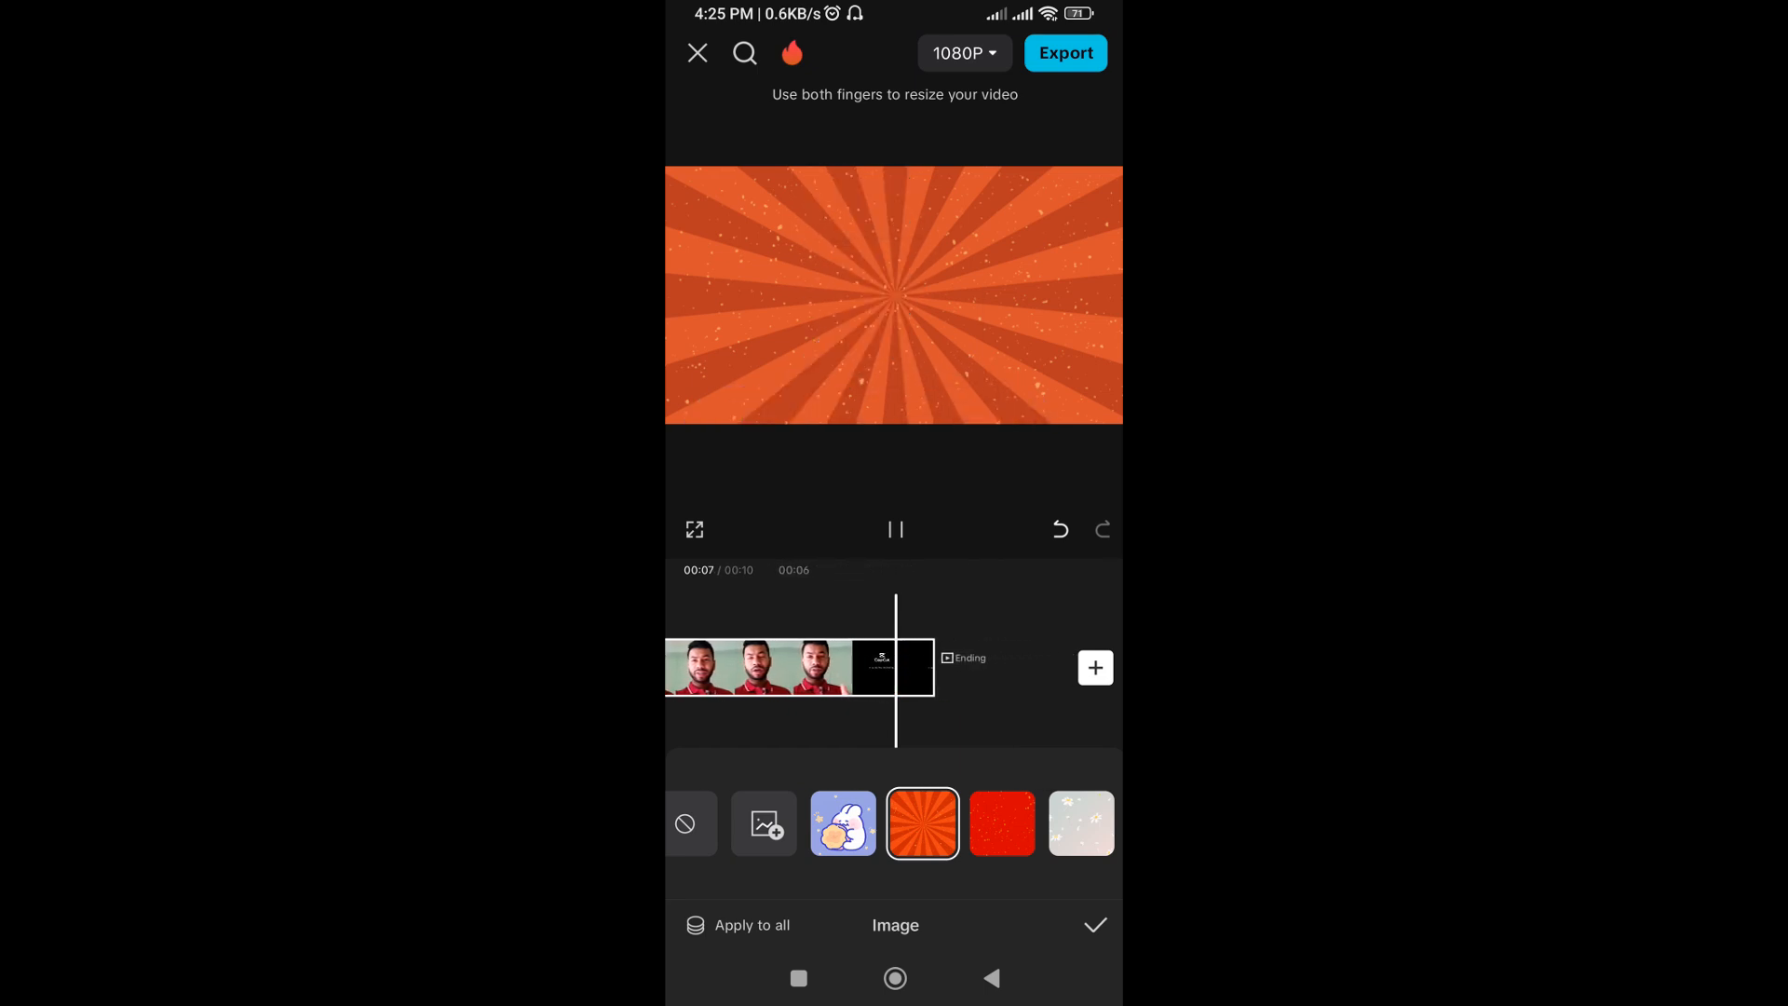
drag(713, 712, 918, 713)
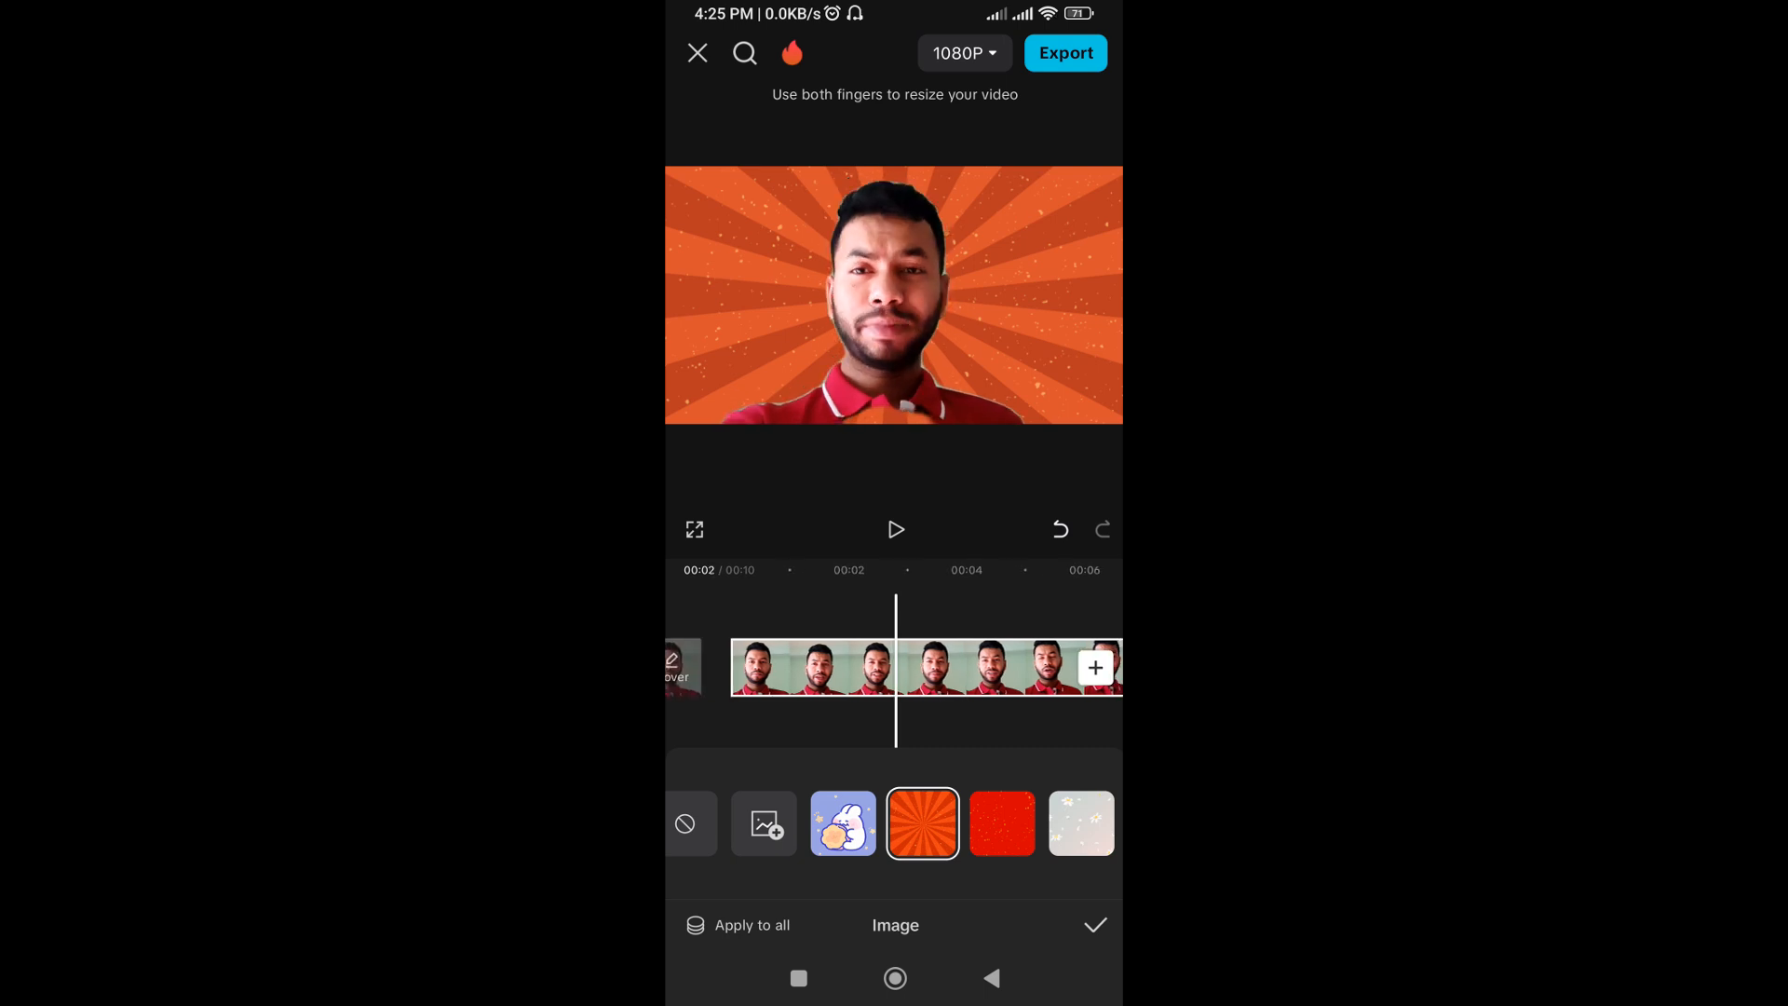
click(1066, 53)
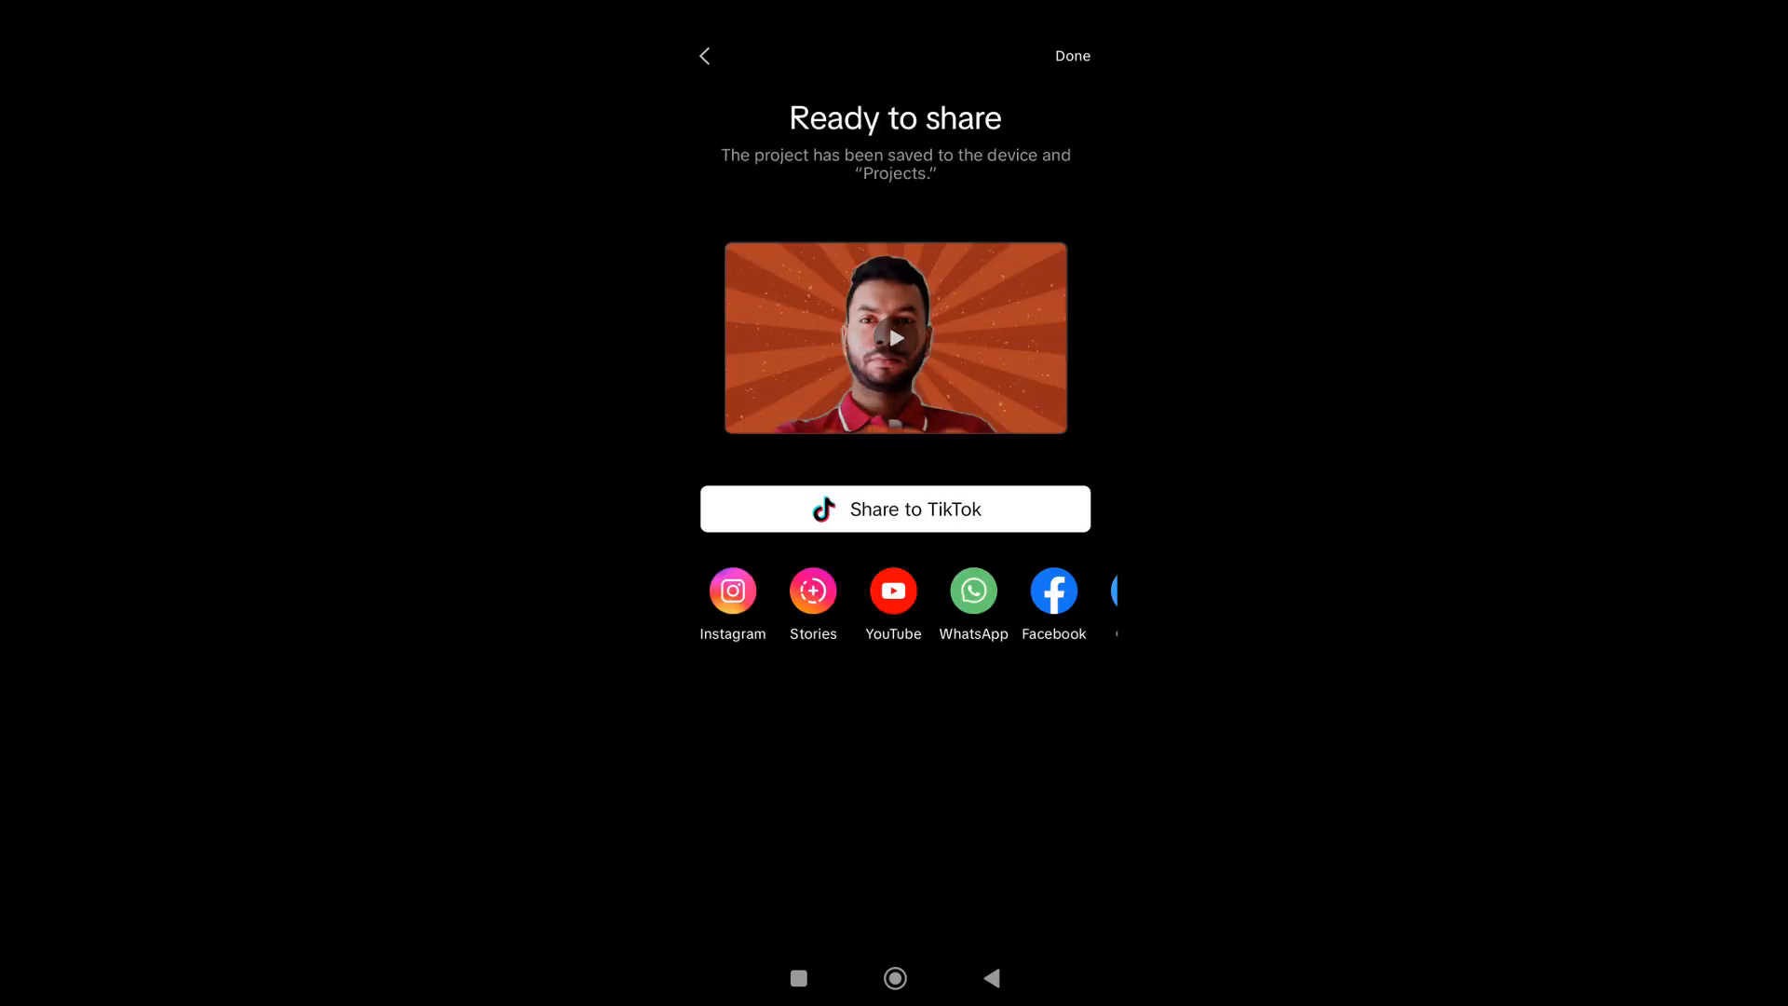
click(1073, 56)
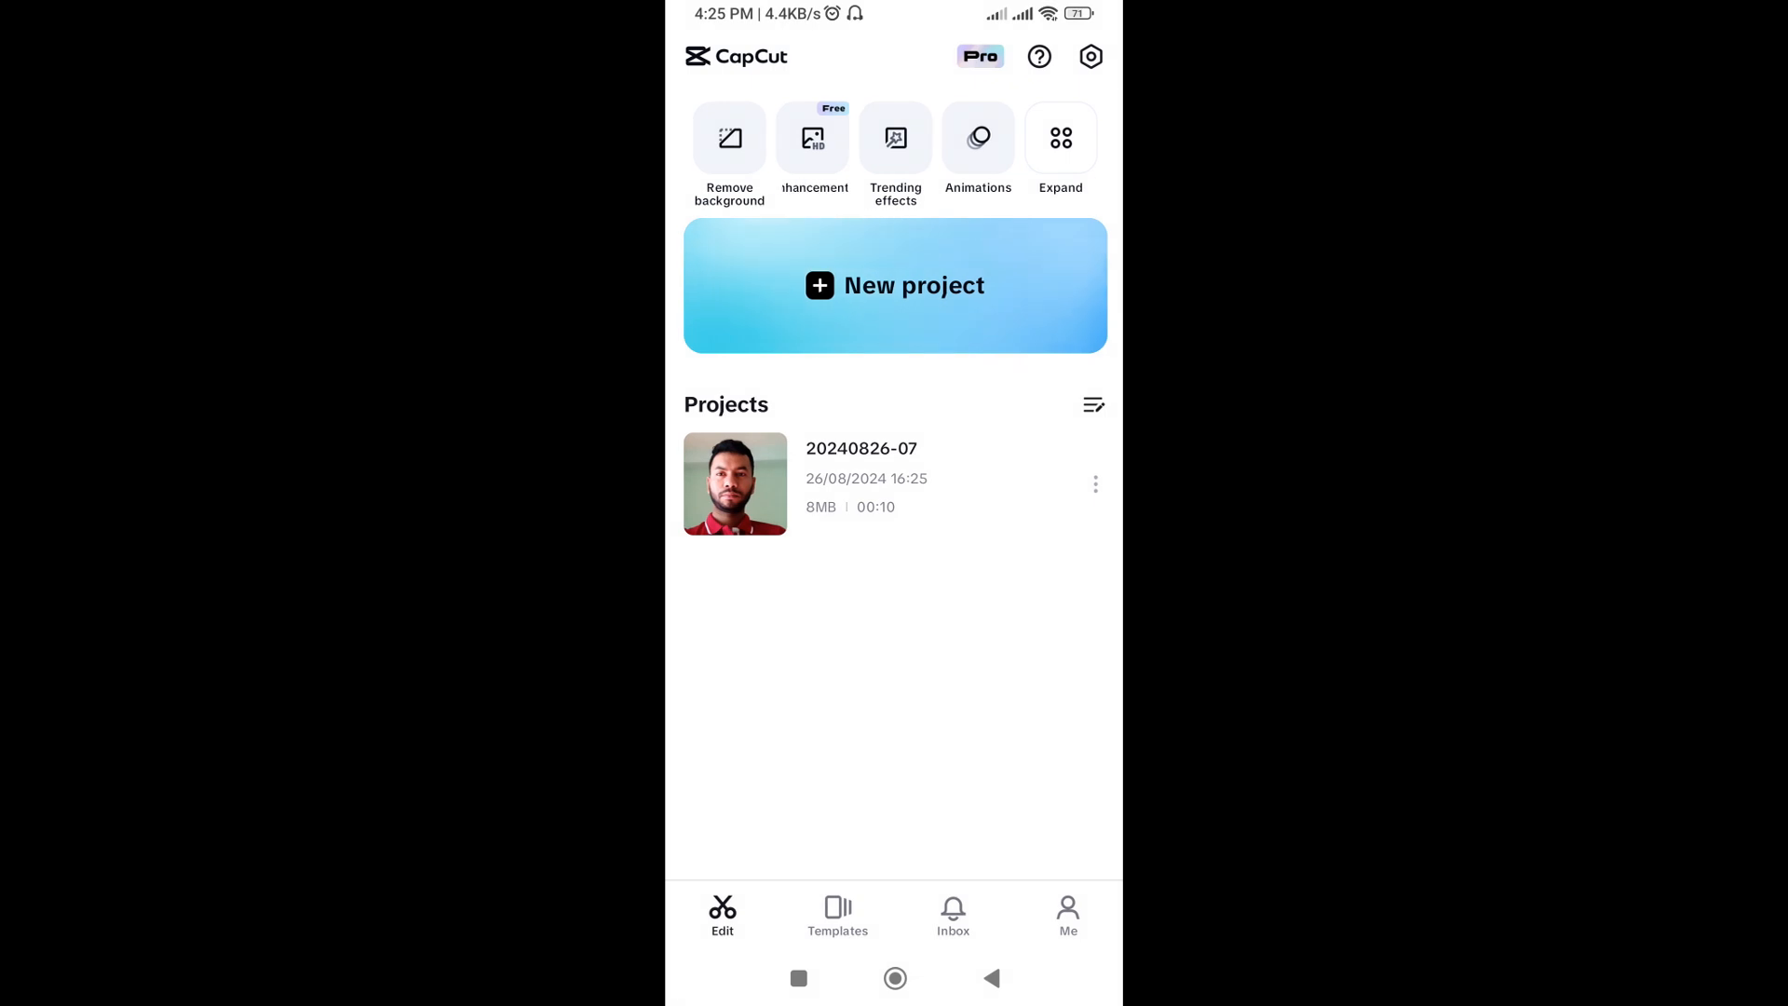
- Switch to the phone's Gallery and play the newly exported sunburst-background video
click(895, 978)
click(895, 977)
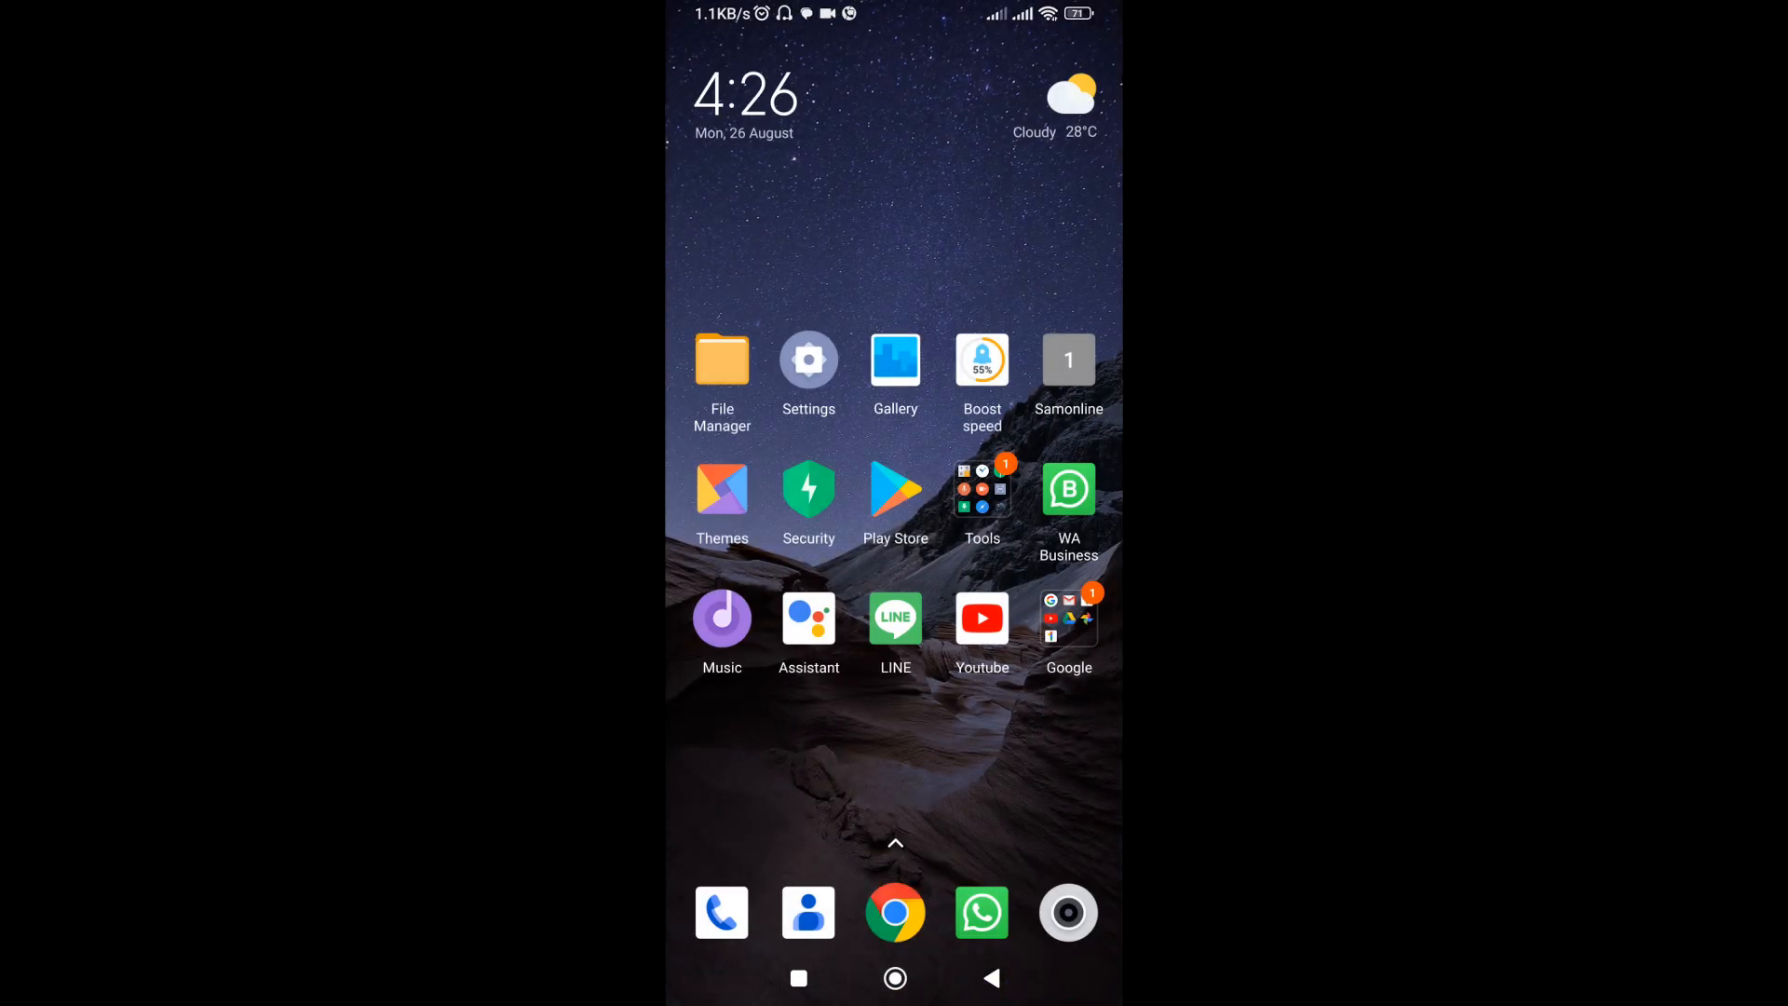
click(895, 360)
click(712, 321)
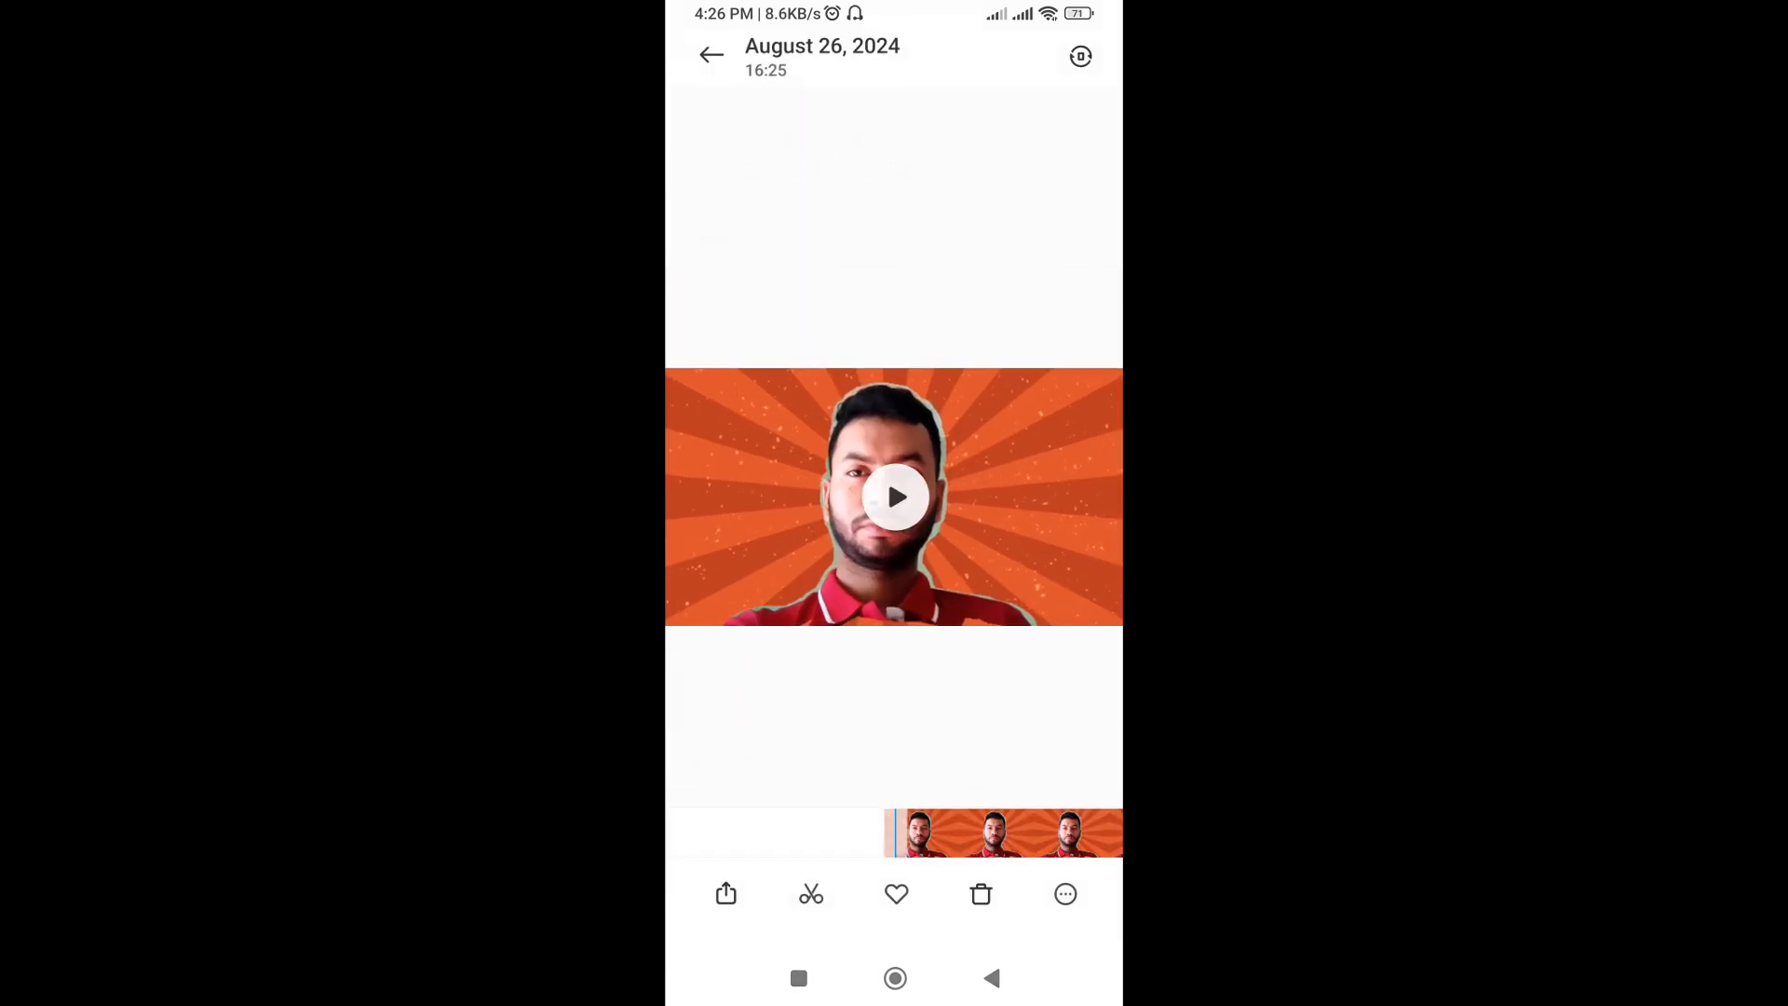
click(889, 479)
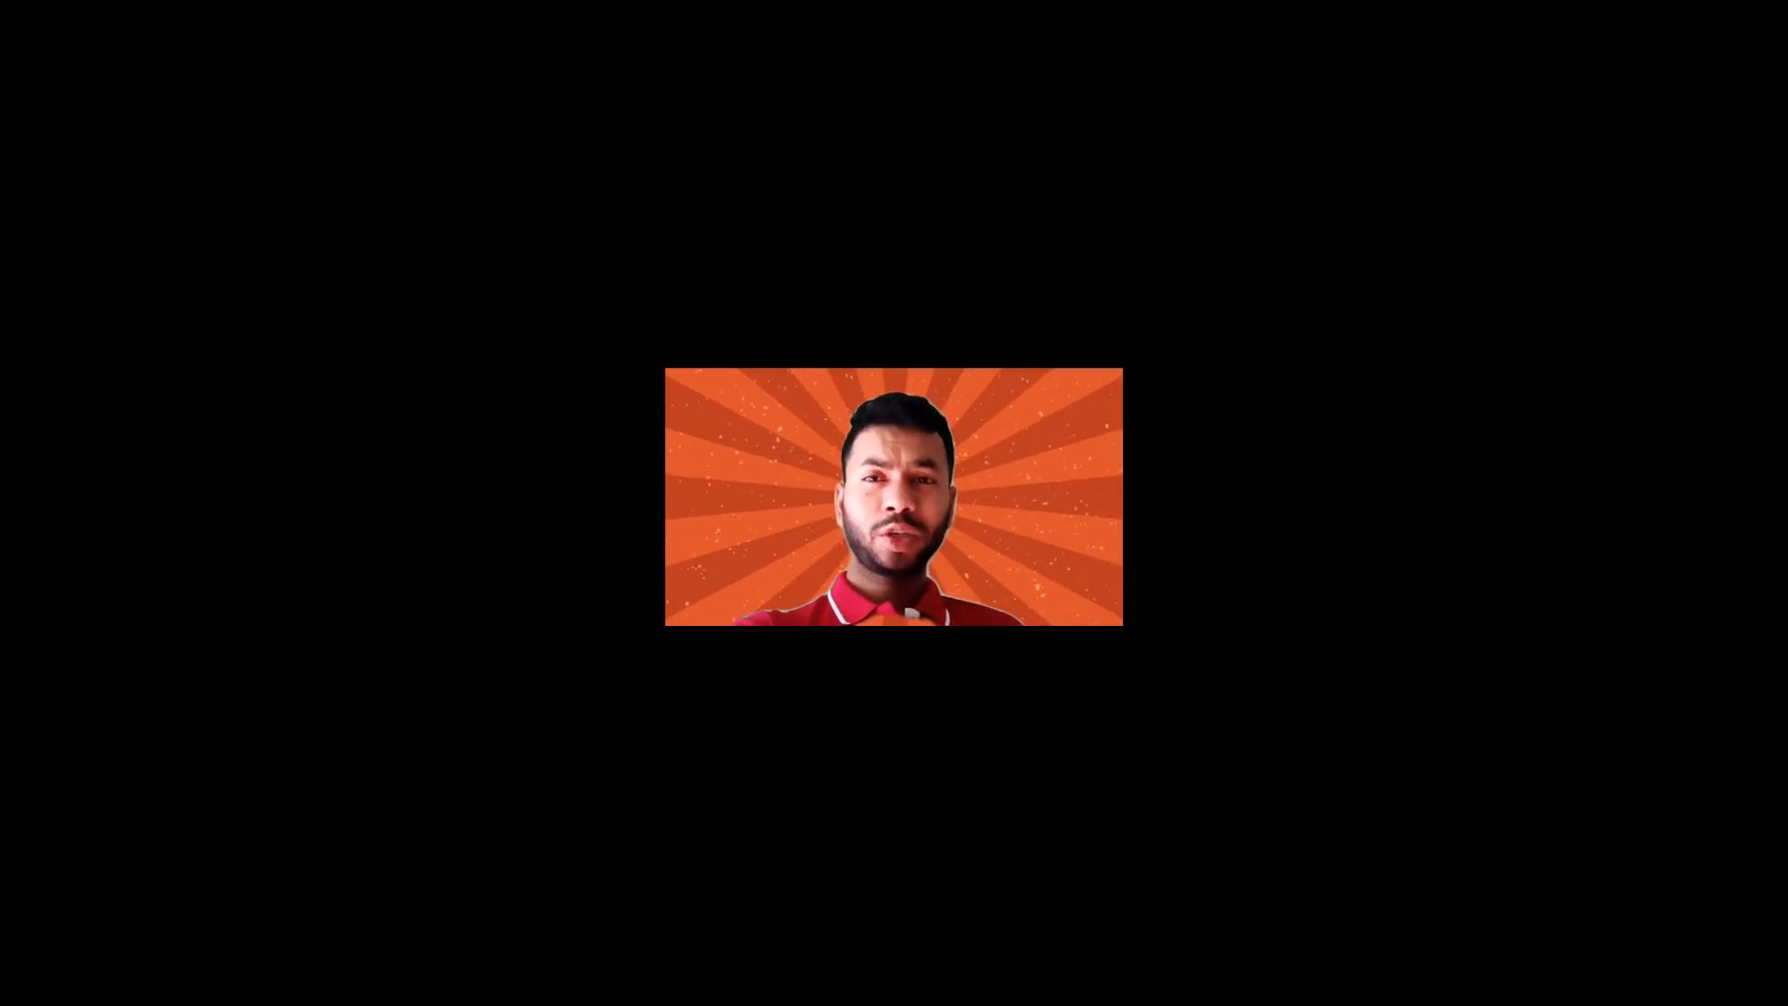